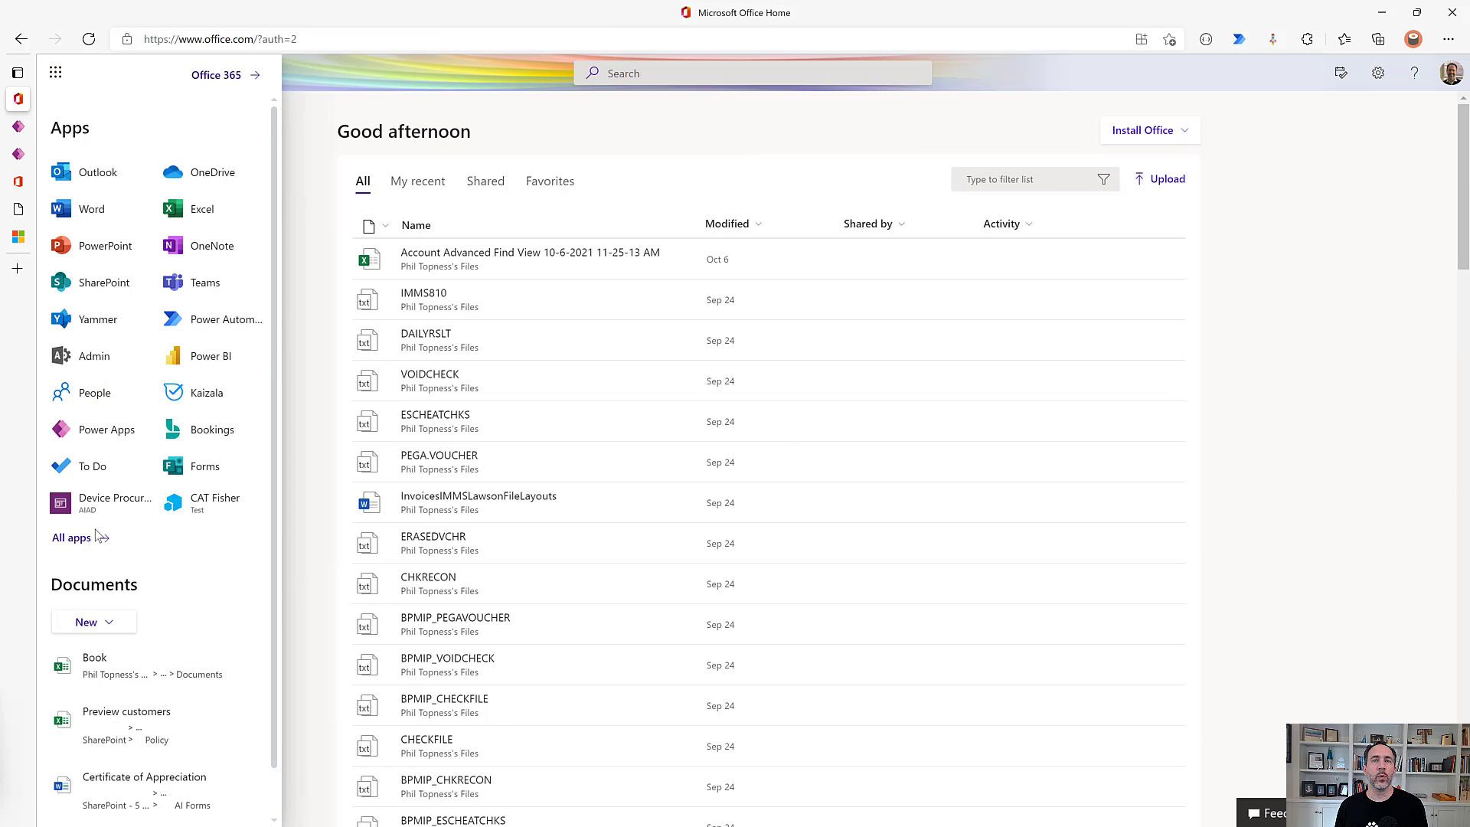
Switch to the 'SVG Map - Bigfoot Data' Power Apps tab showing the colour-coded sightings map
click(95, 540)
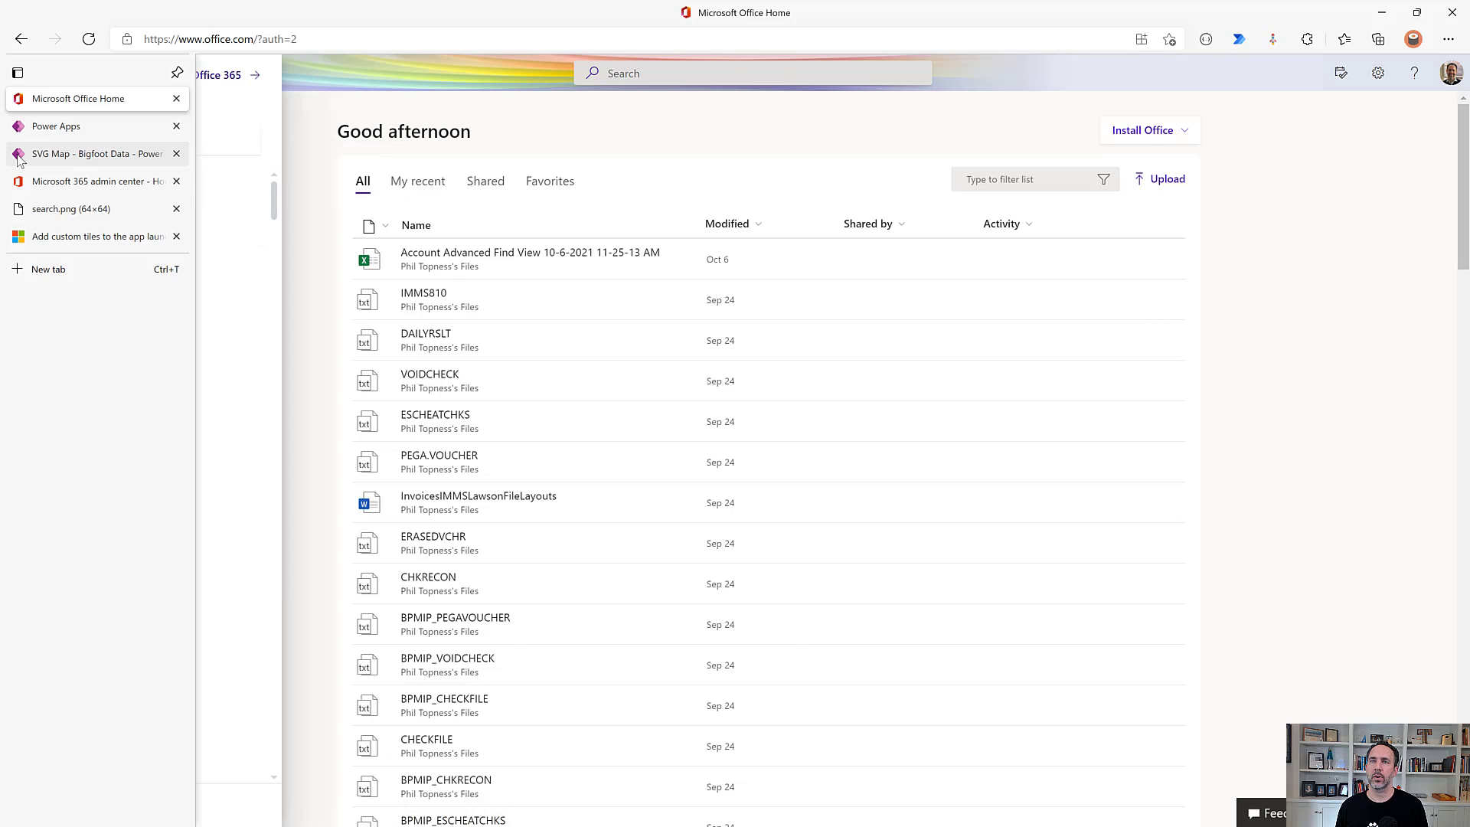
click(18, 157)
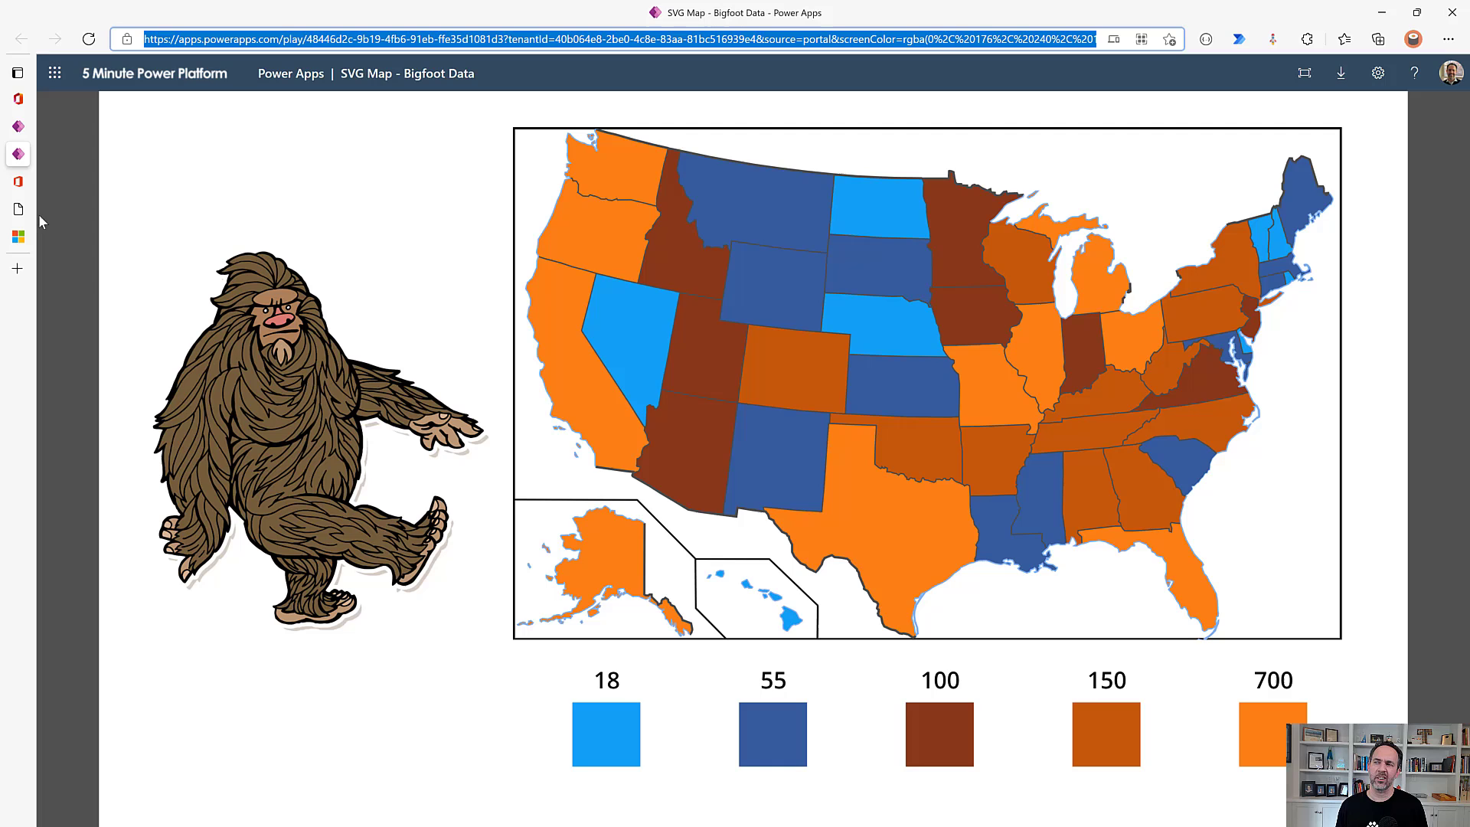
In the admin center, go to Org settings > Organization profile > Custom app launcher tiles
mouse_move(18, 181)
click(92, 181)
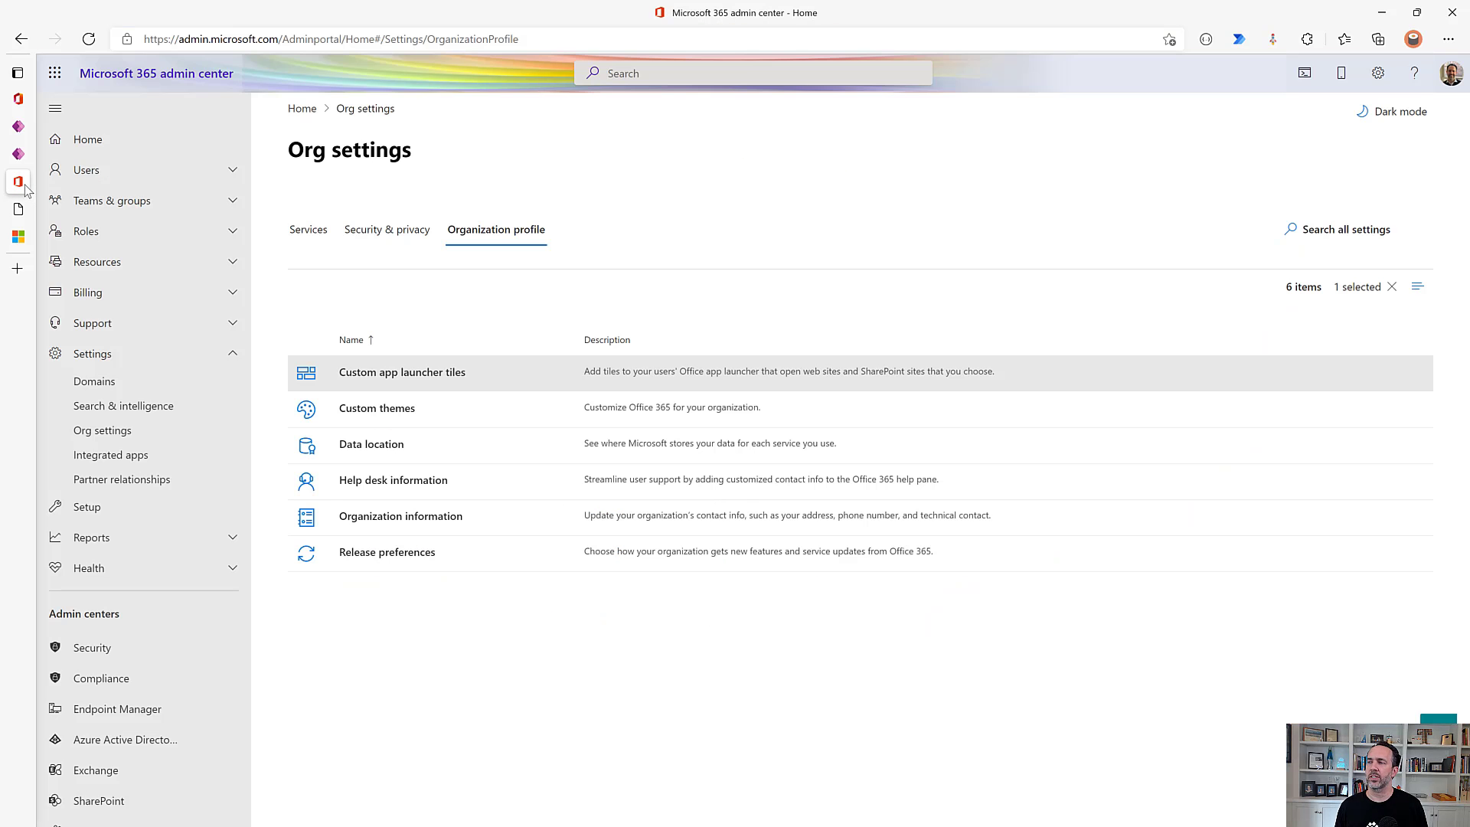
click(88, 140)
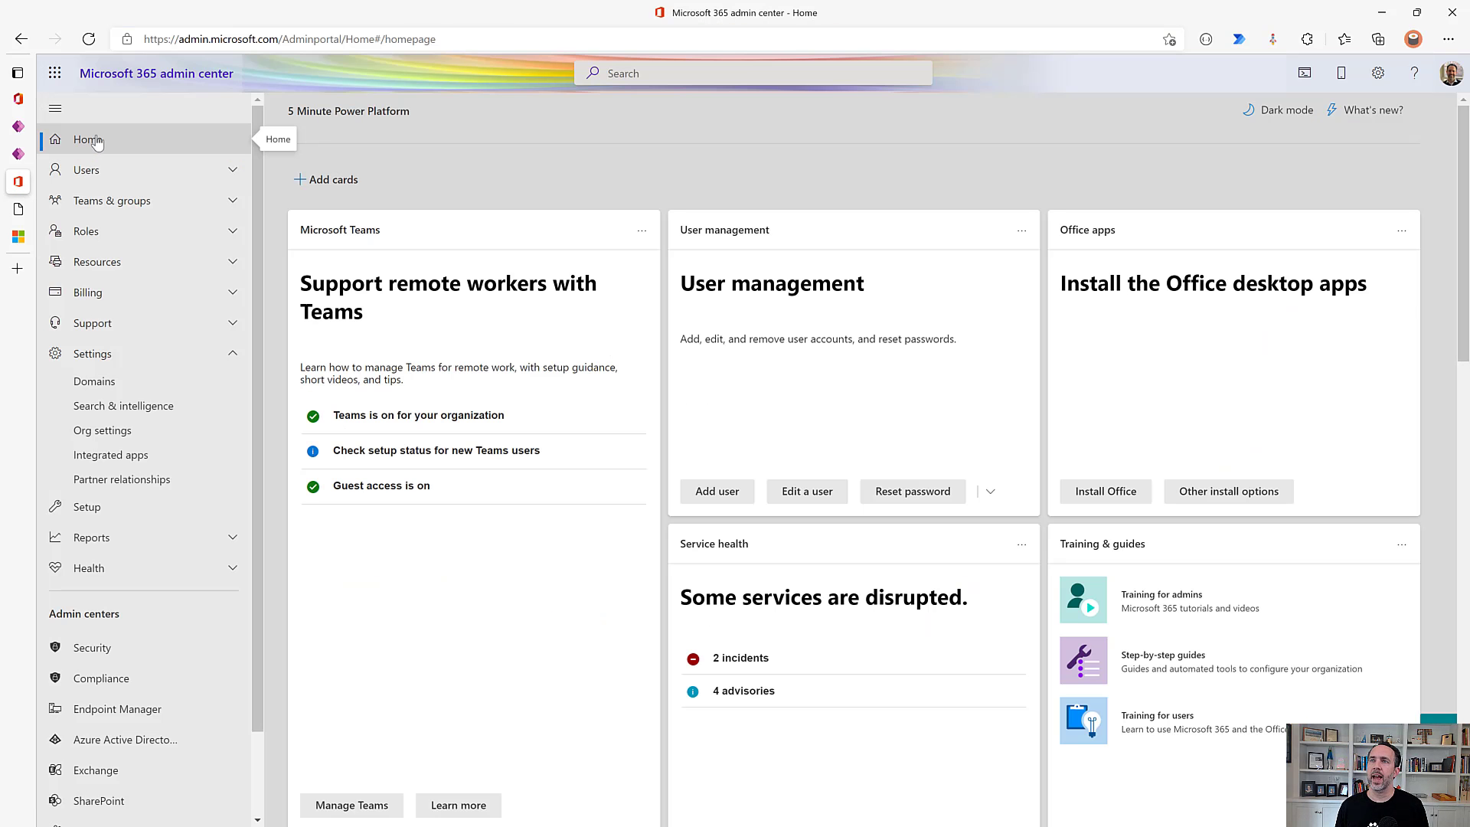
click(113, 430)
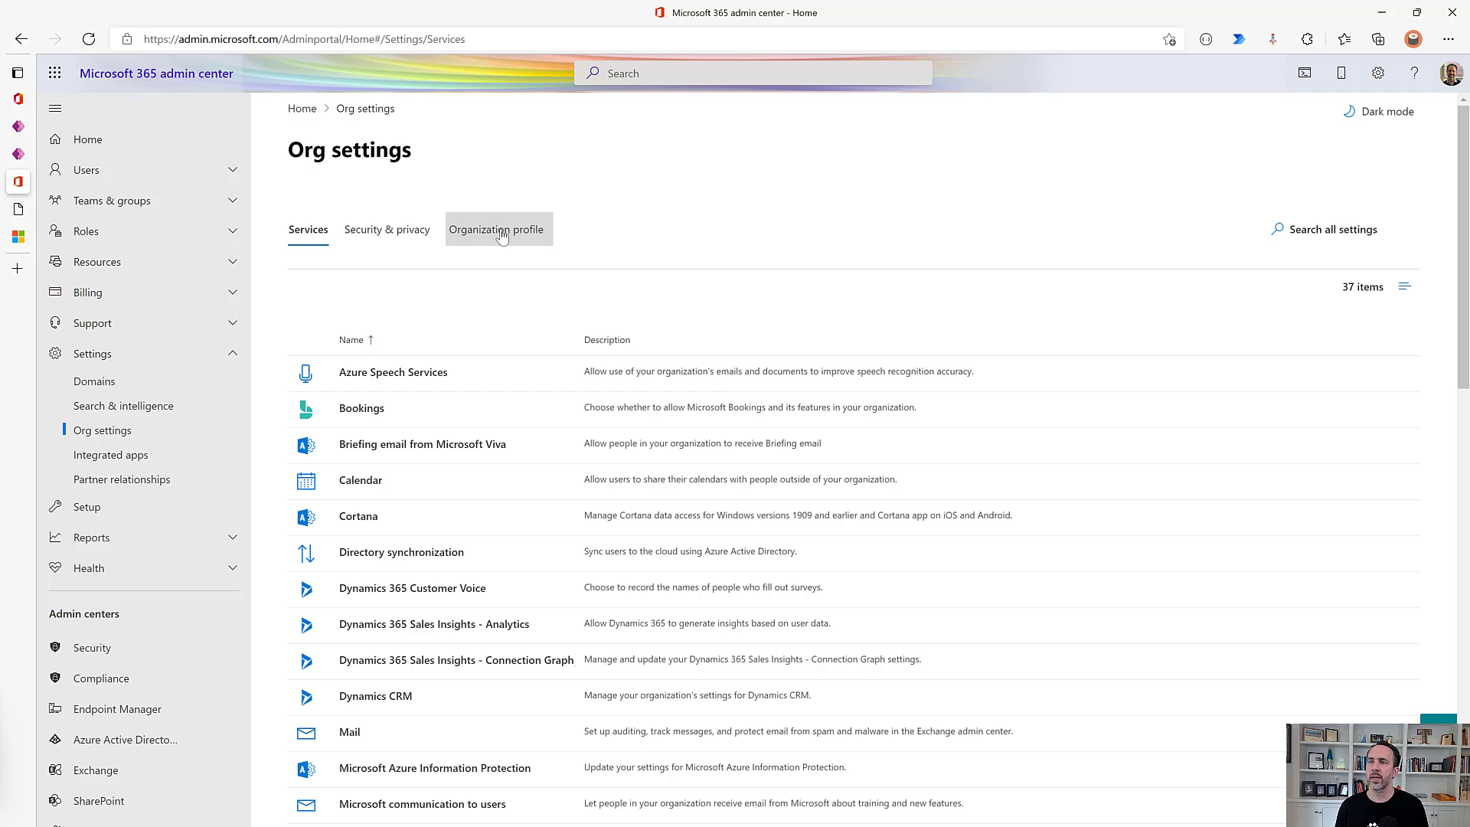
click(501, 235)
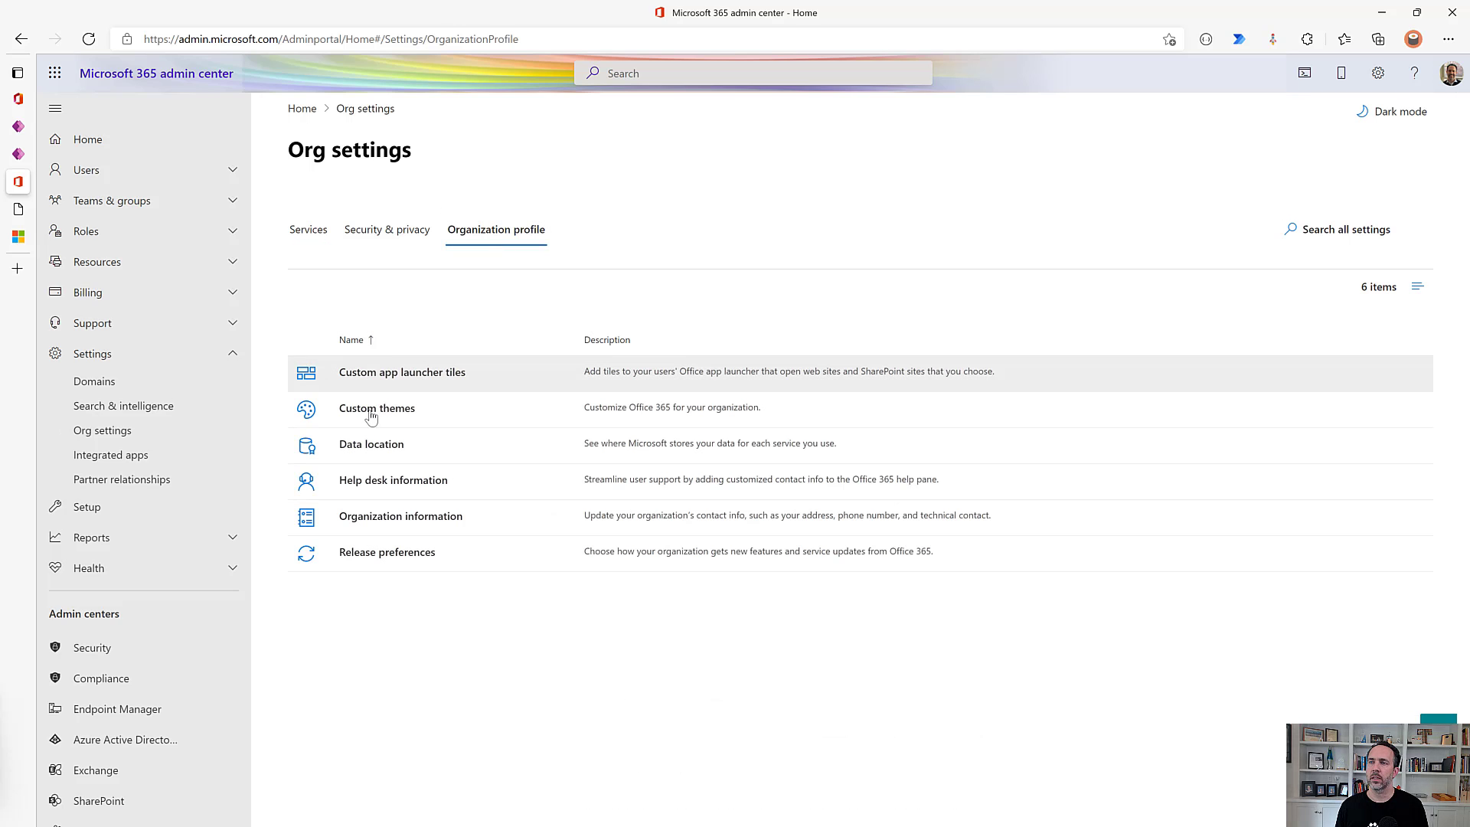
click(377, 381)
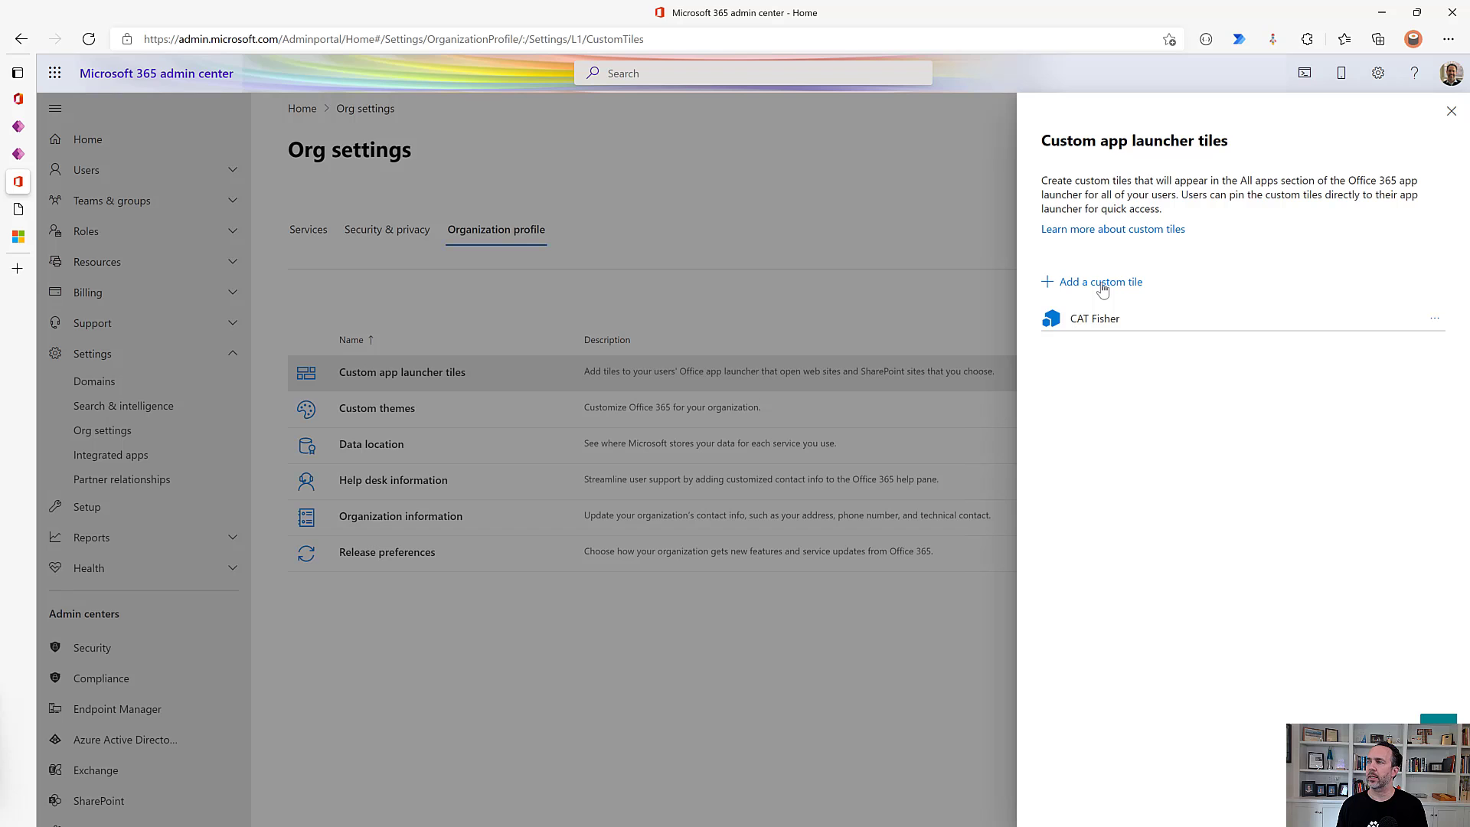
Start a custom tile named 'Bigfoot Tracker' using the Bigfoot map app's copied address as its URL
click(1103, 283)
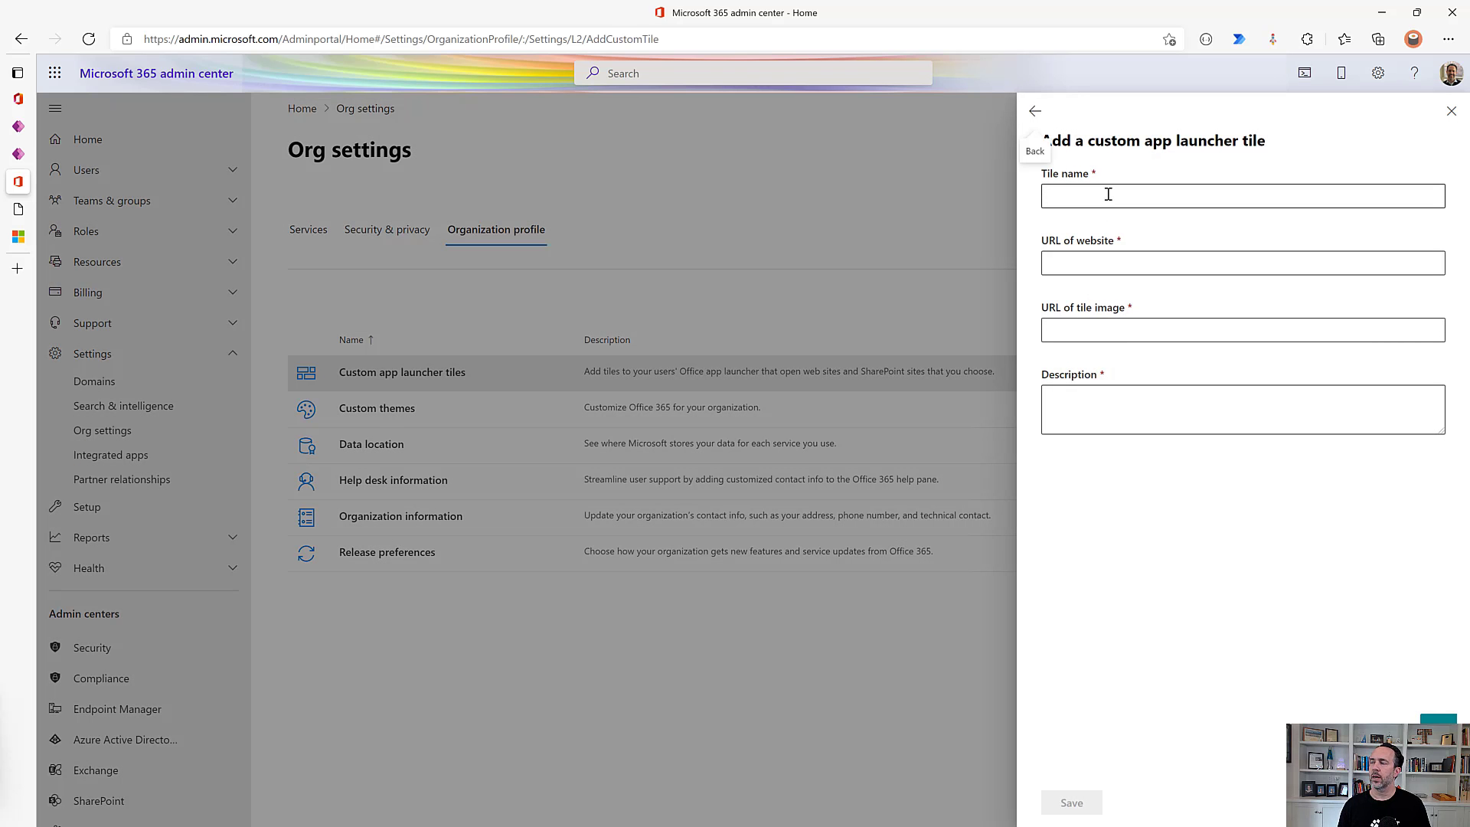
click(1108, 194)
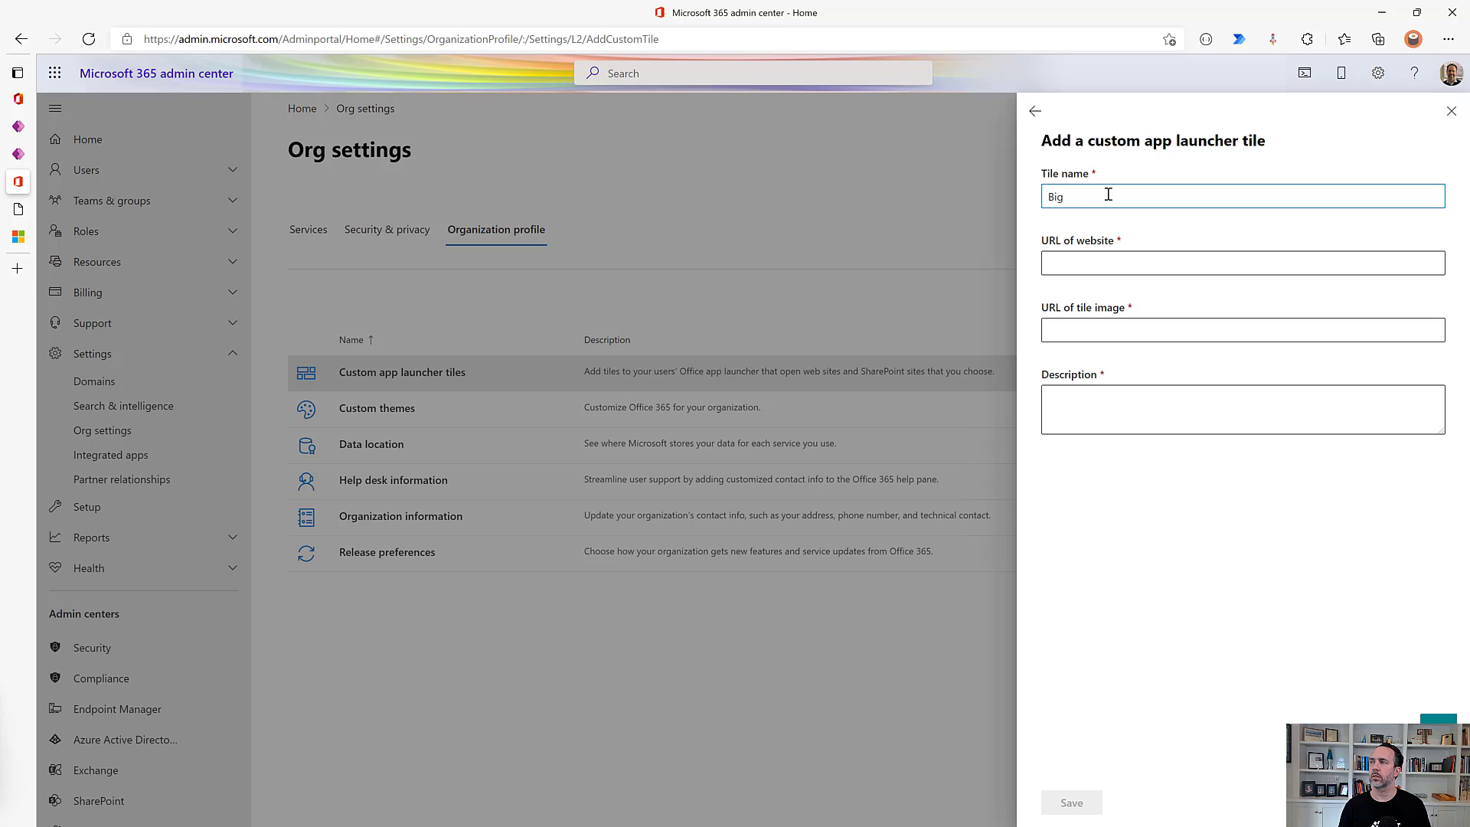
text(Bigfoot Tracker)
key(Tab)
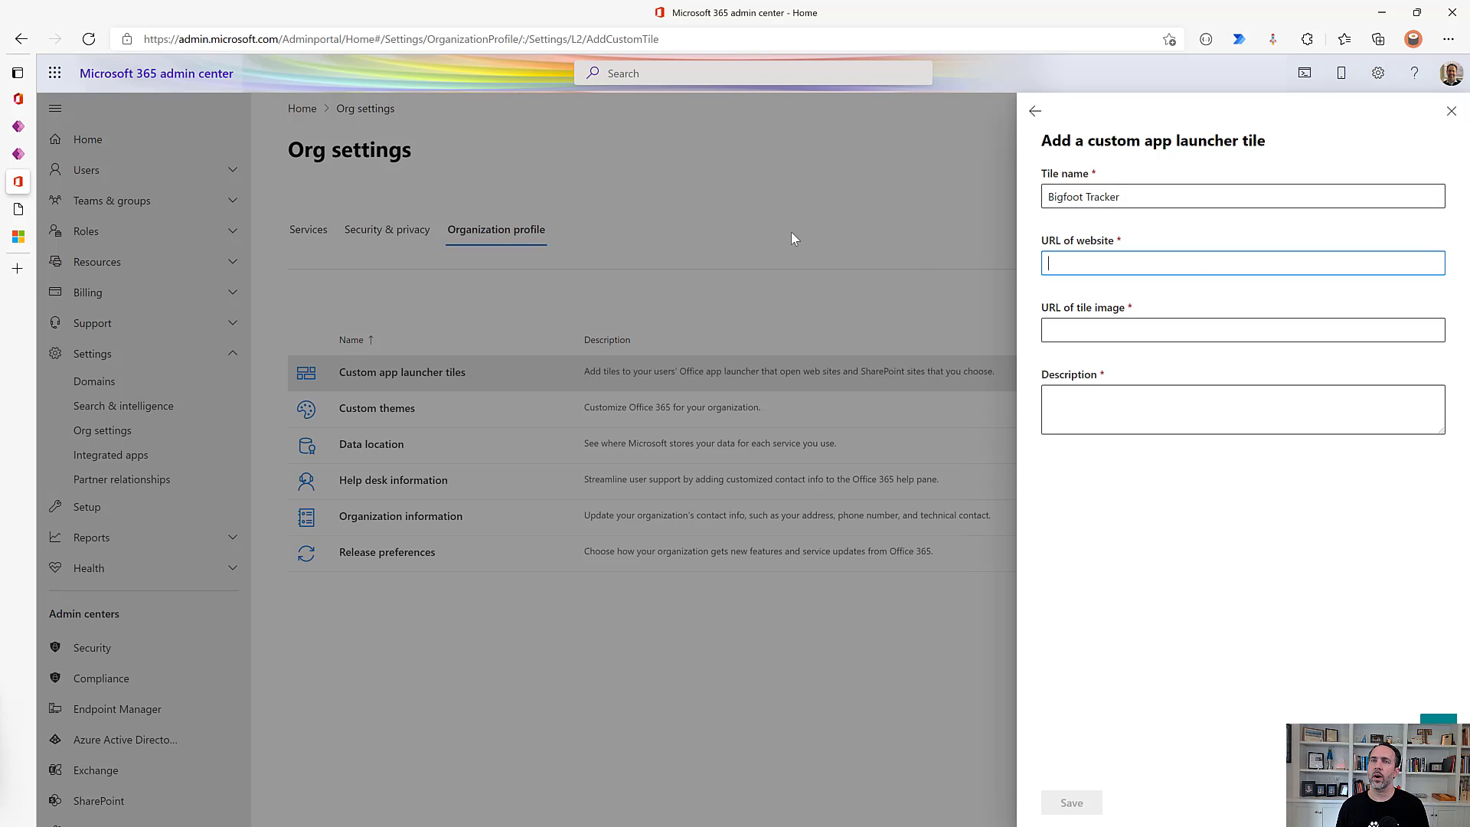
click(20, 155)
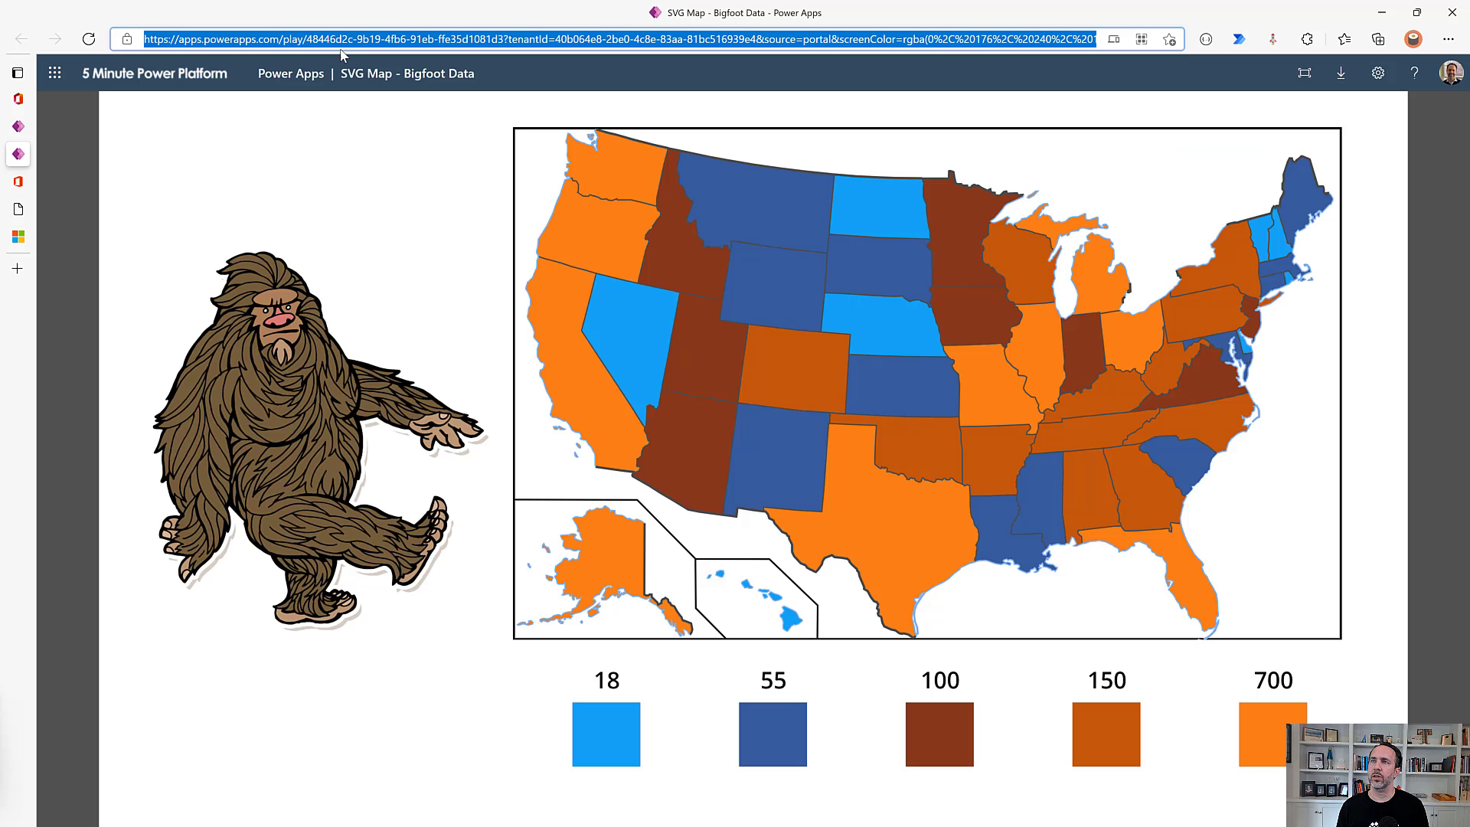
right_click(355, 42)
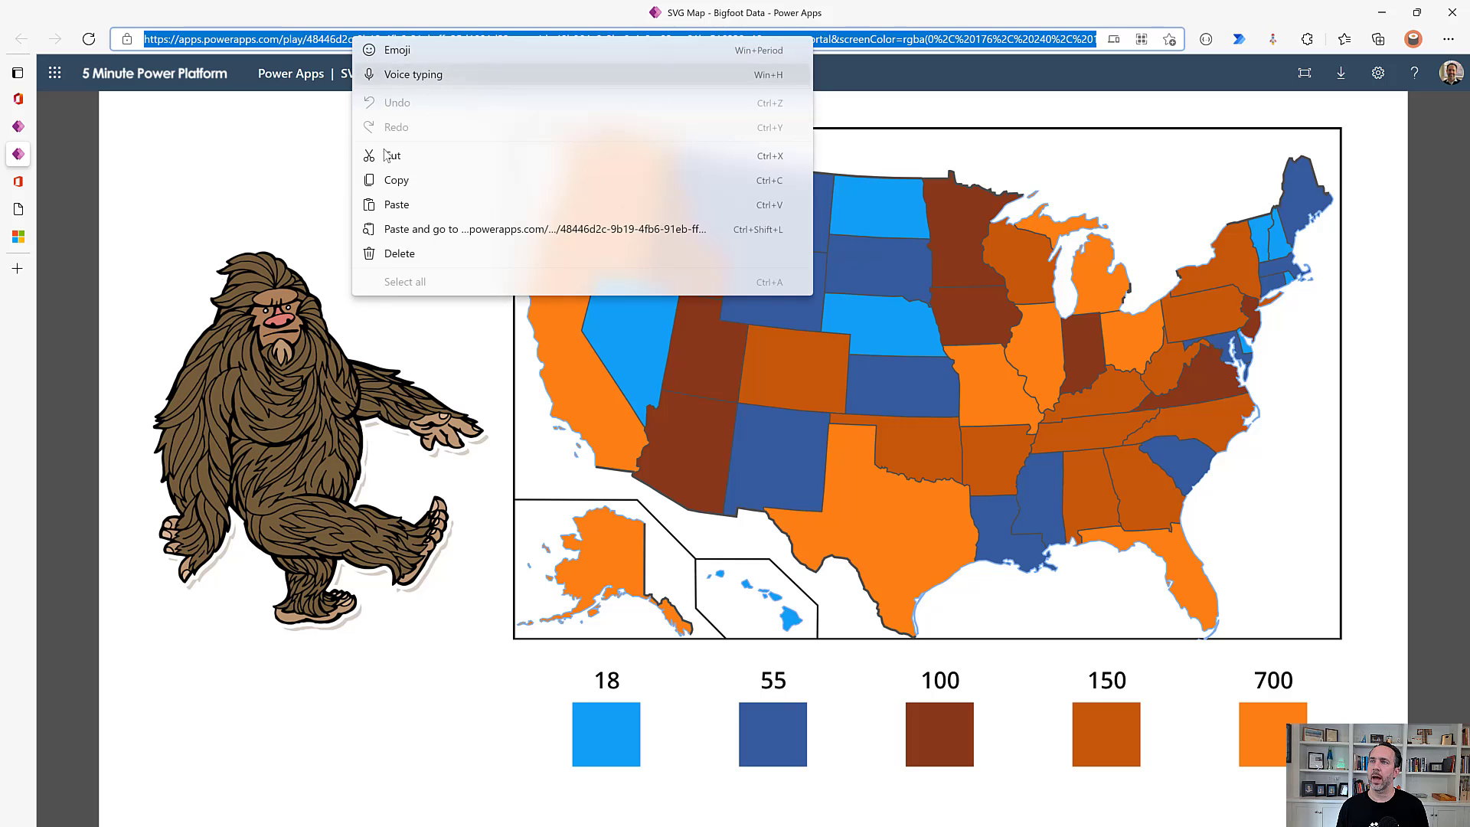
click(388, 184)
click(21, 181)
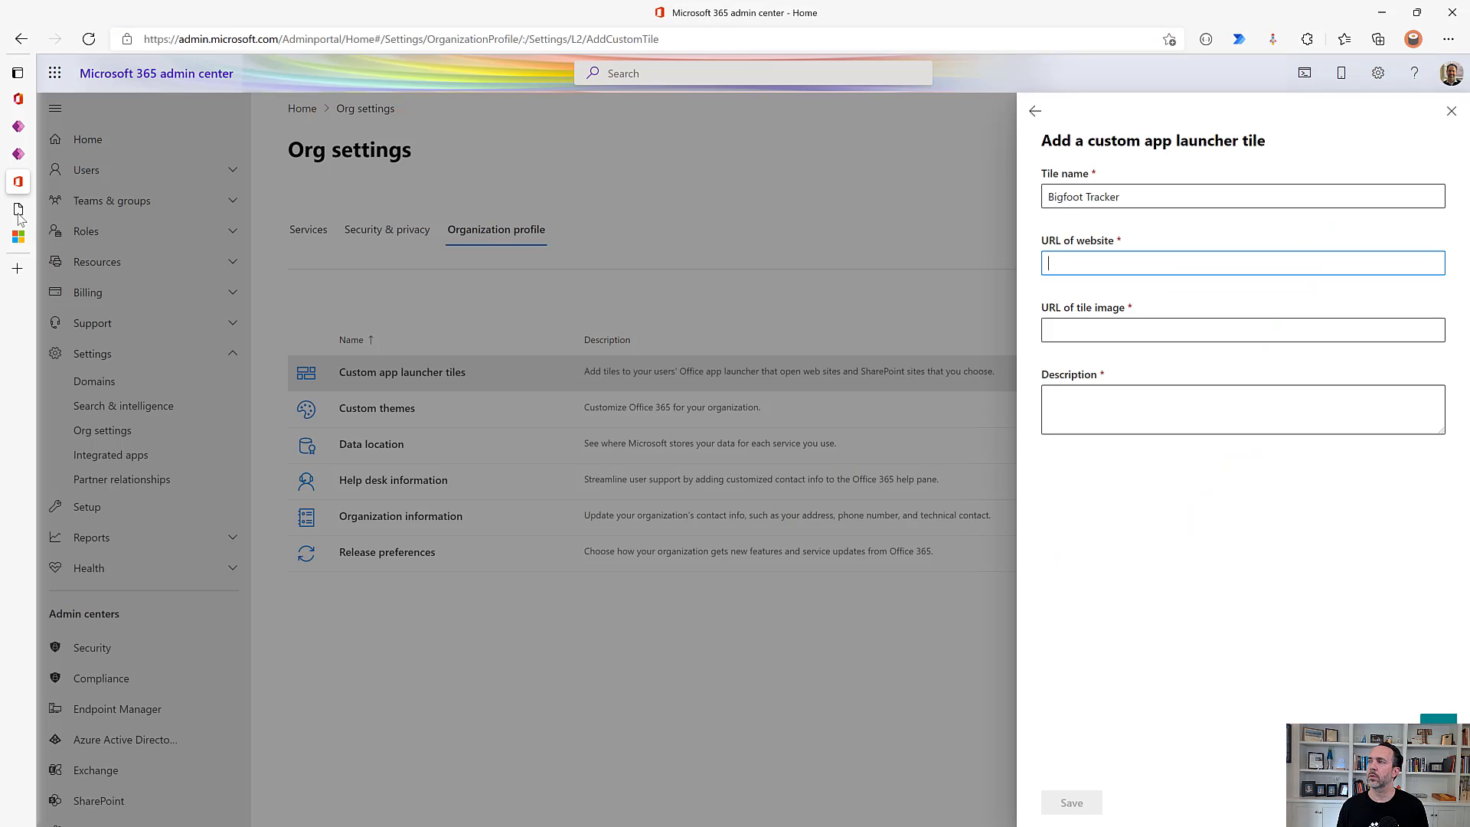
key(ctrl+v)
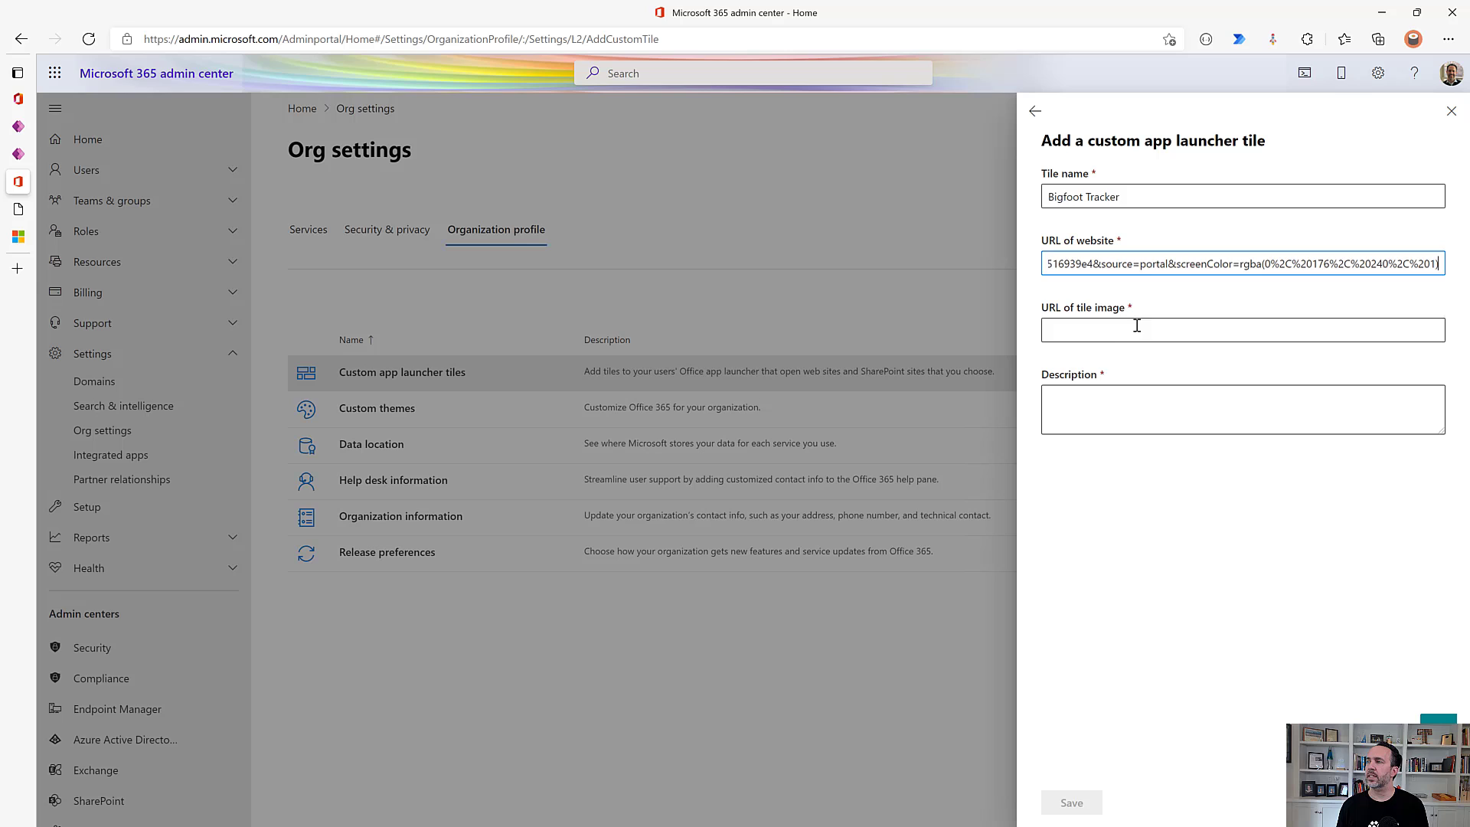
Set the tile image URL to the copied search.png image address
click(1126, 330)
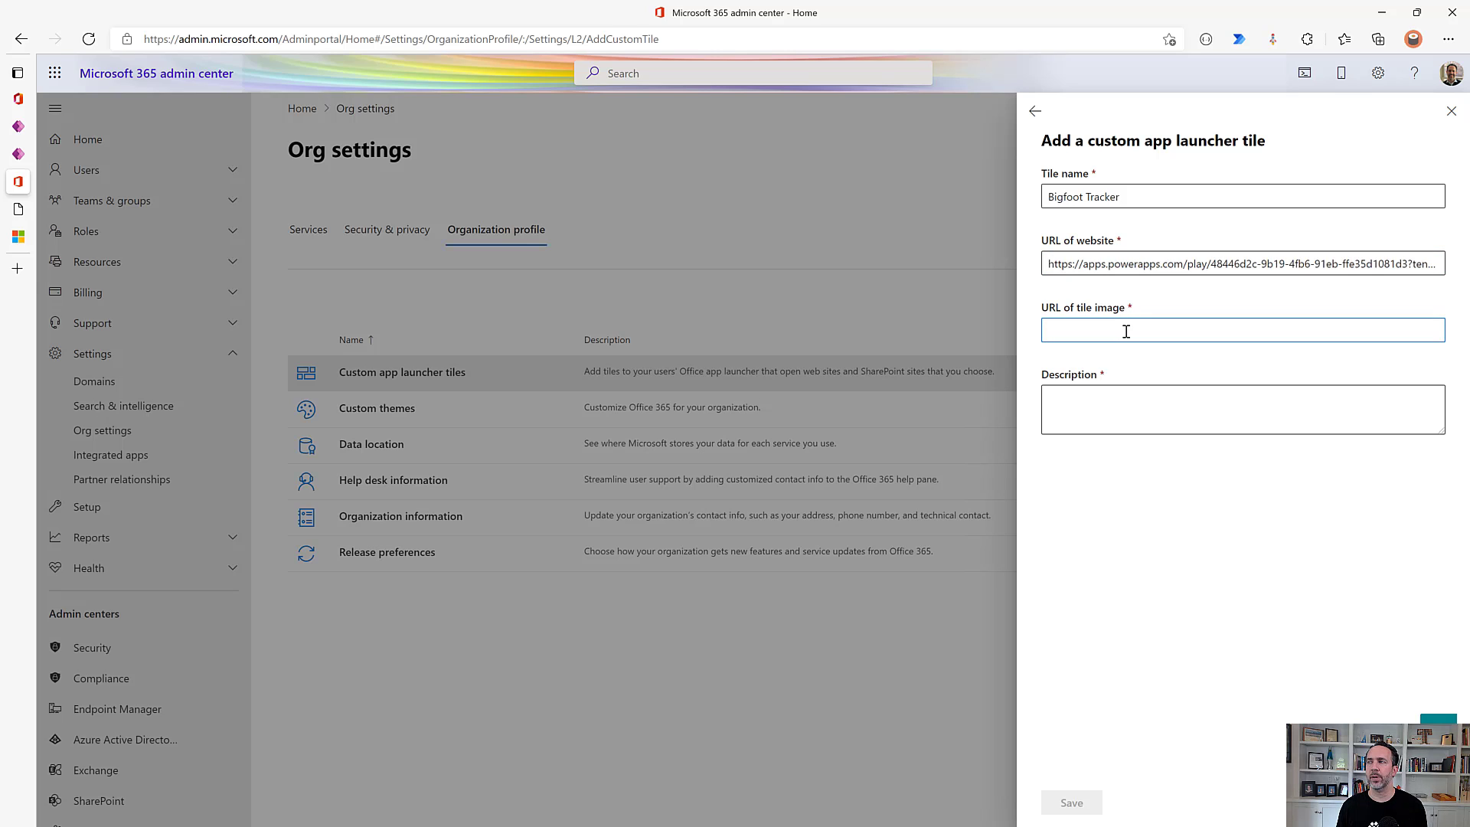
click(23, 209)
right_click(329, 45)
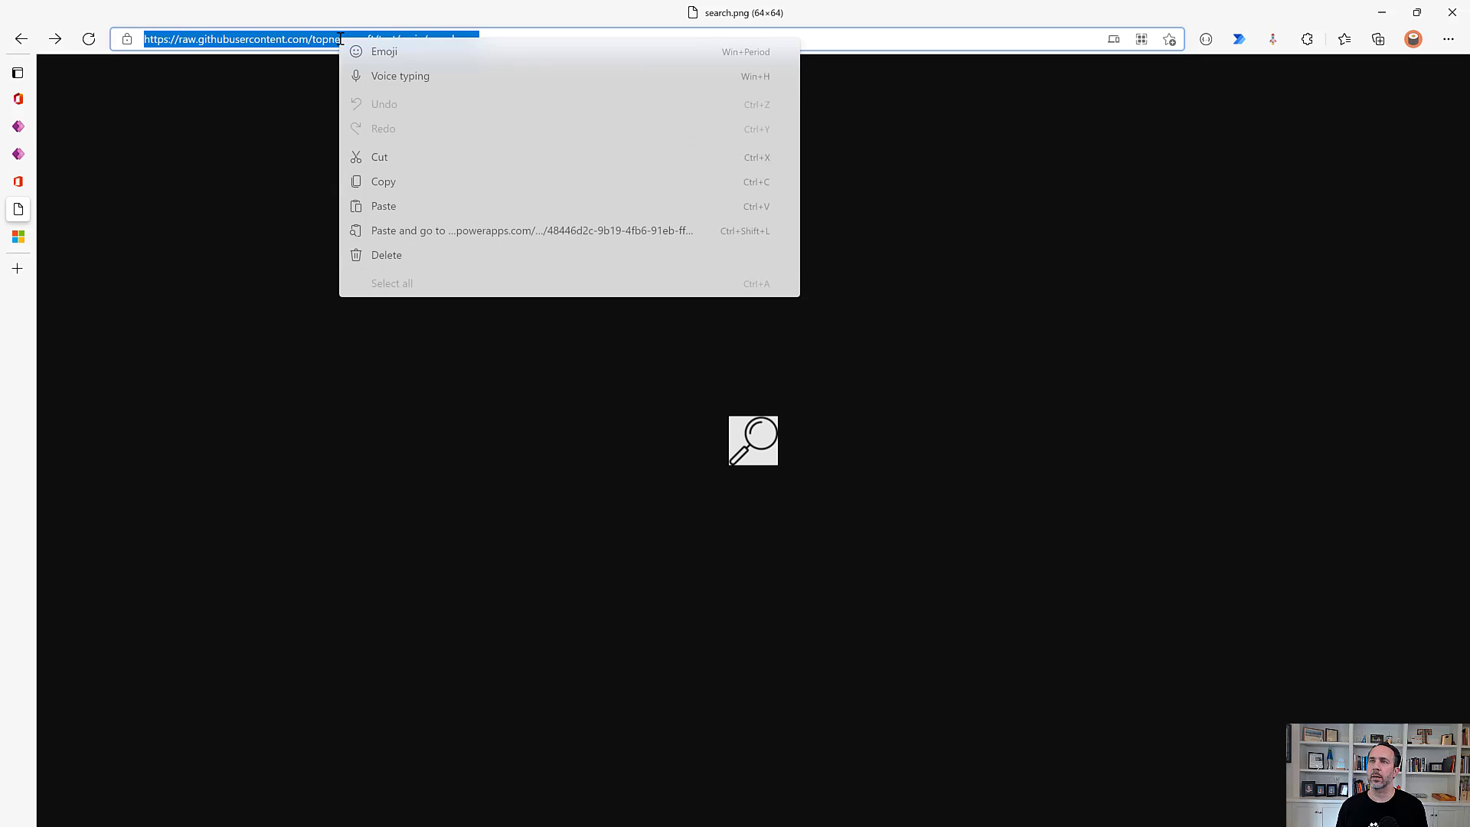
click(381, 182)
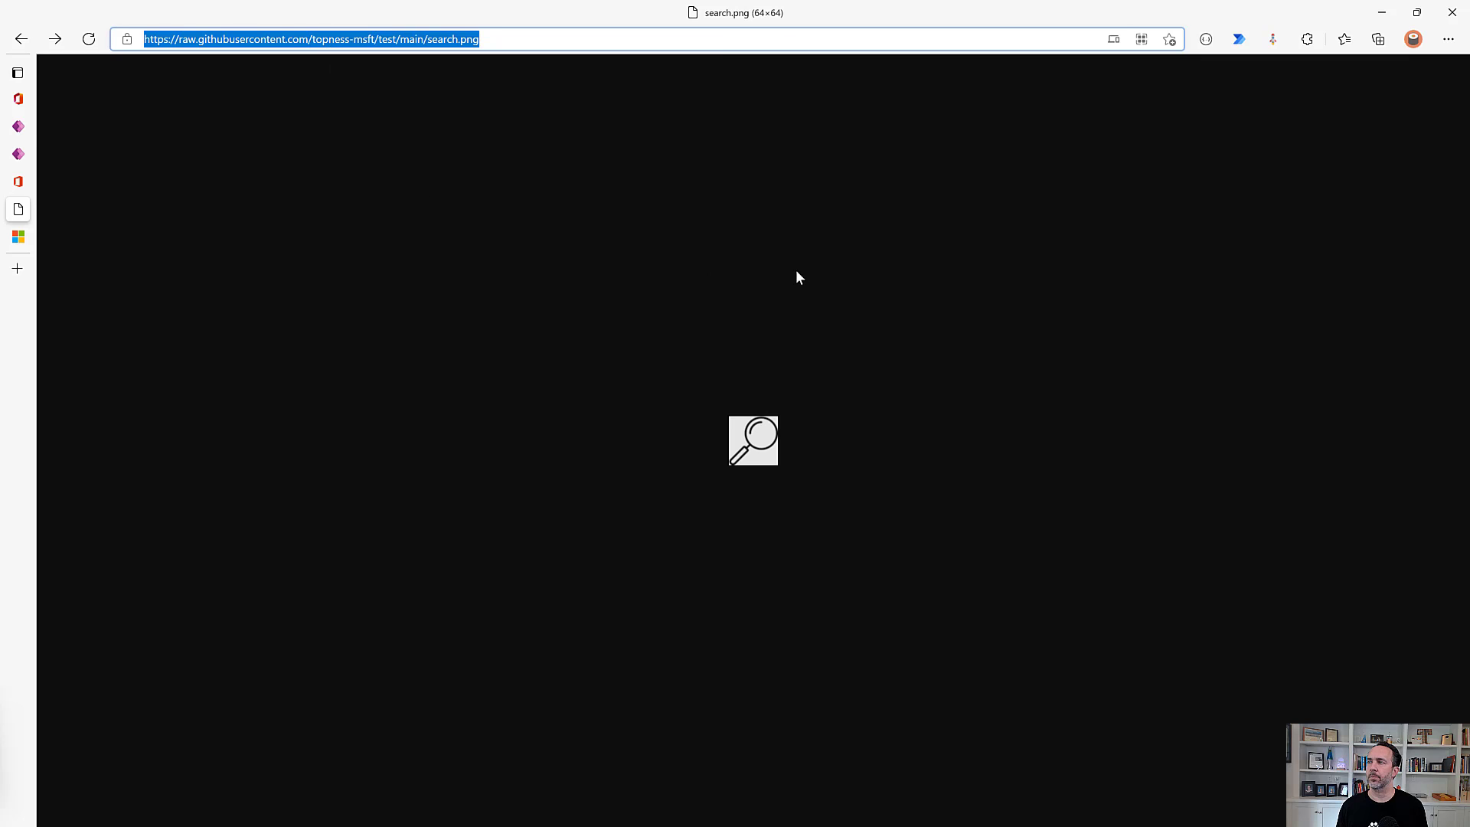
click(18, 182)
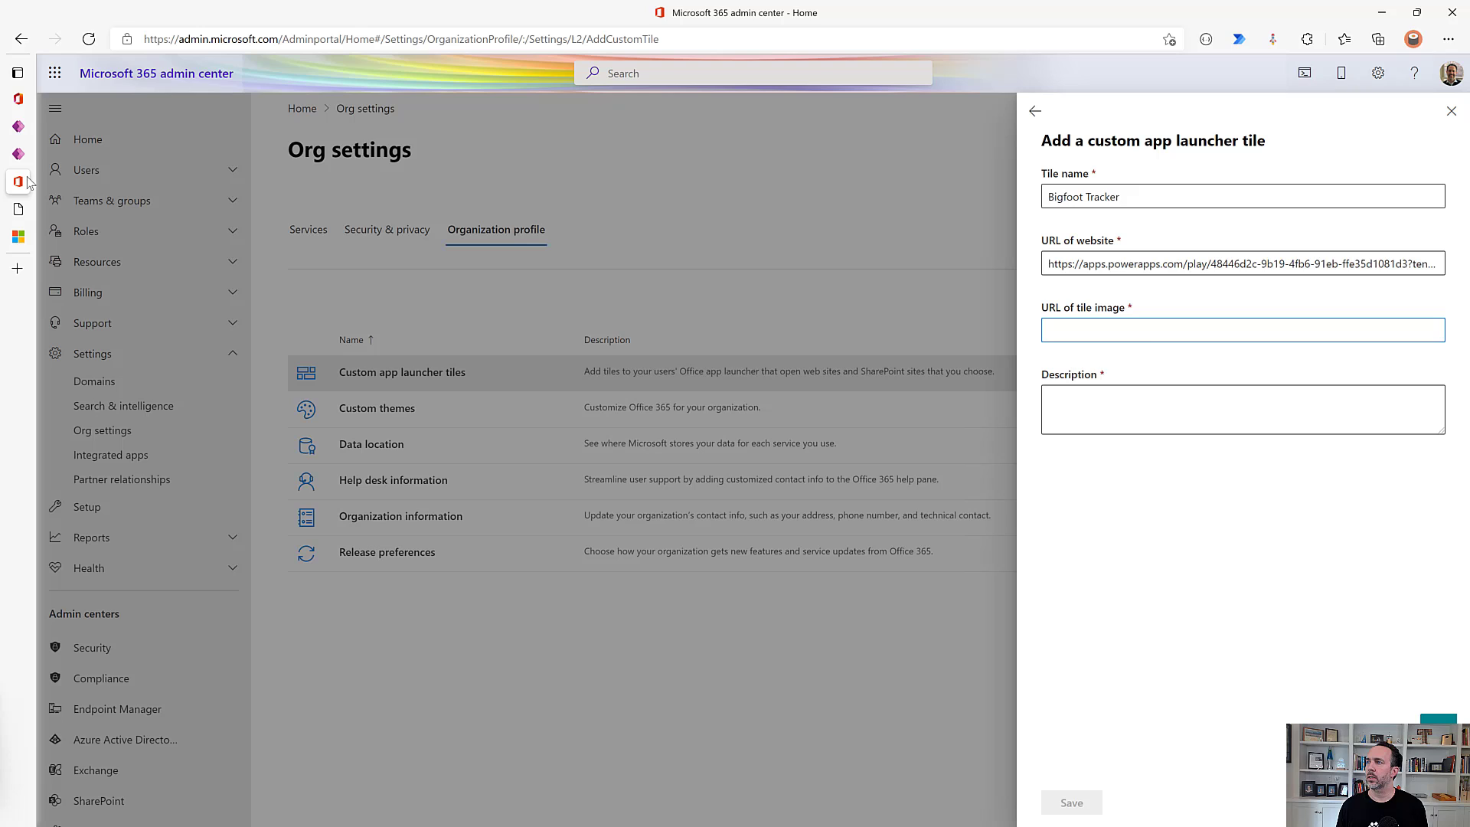
click(1235, 334)
key(ctrl+v)
Add the description 'Find your sasquatch.' and save the tile
click(1194, 407)
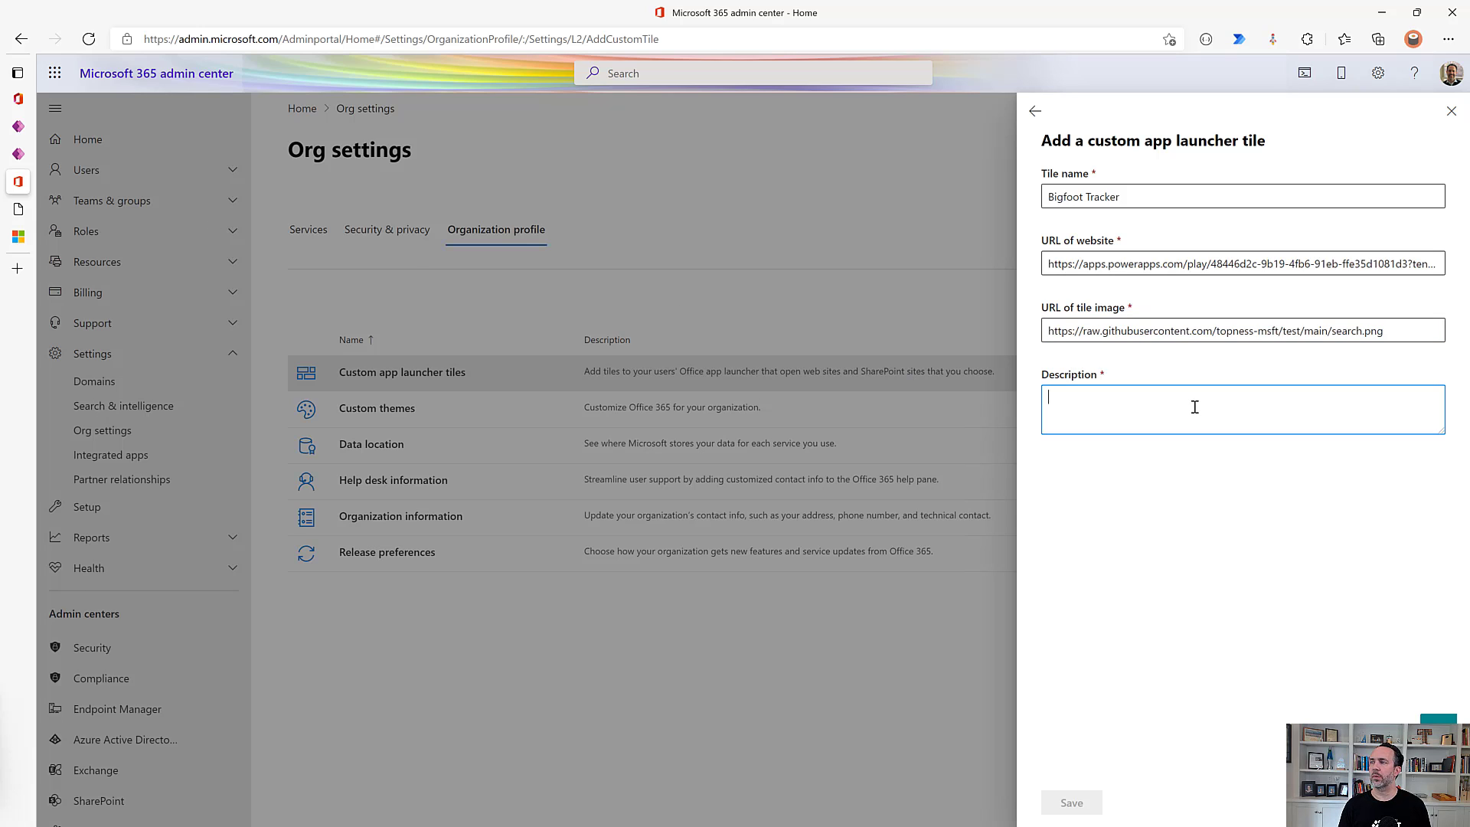
text(Fi)
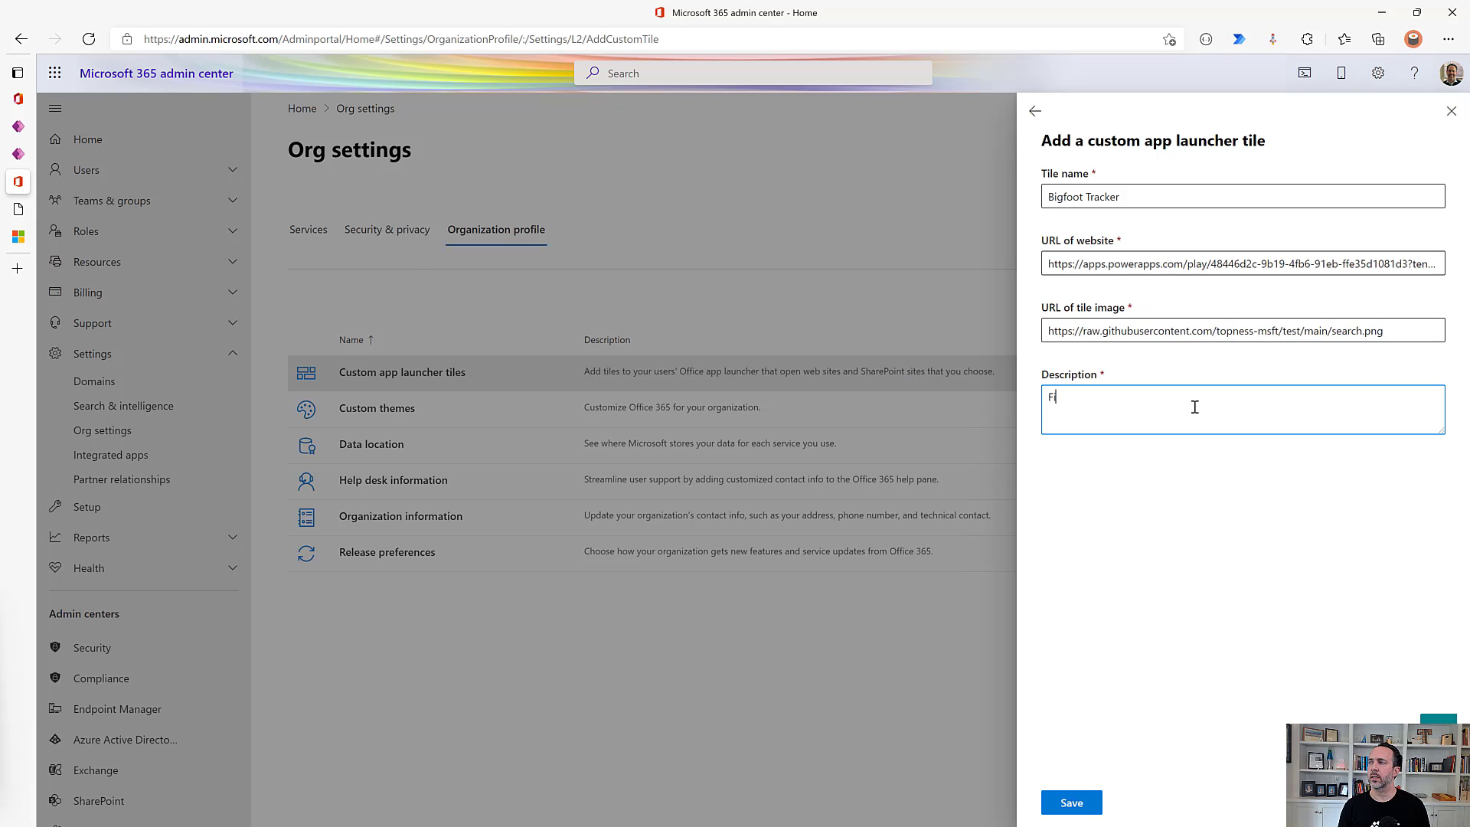
text(gd yoiur sasquatch.)
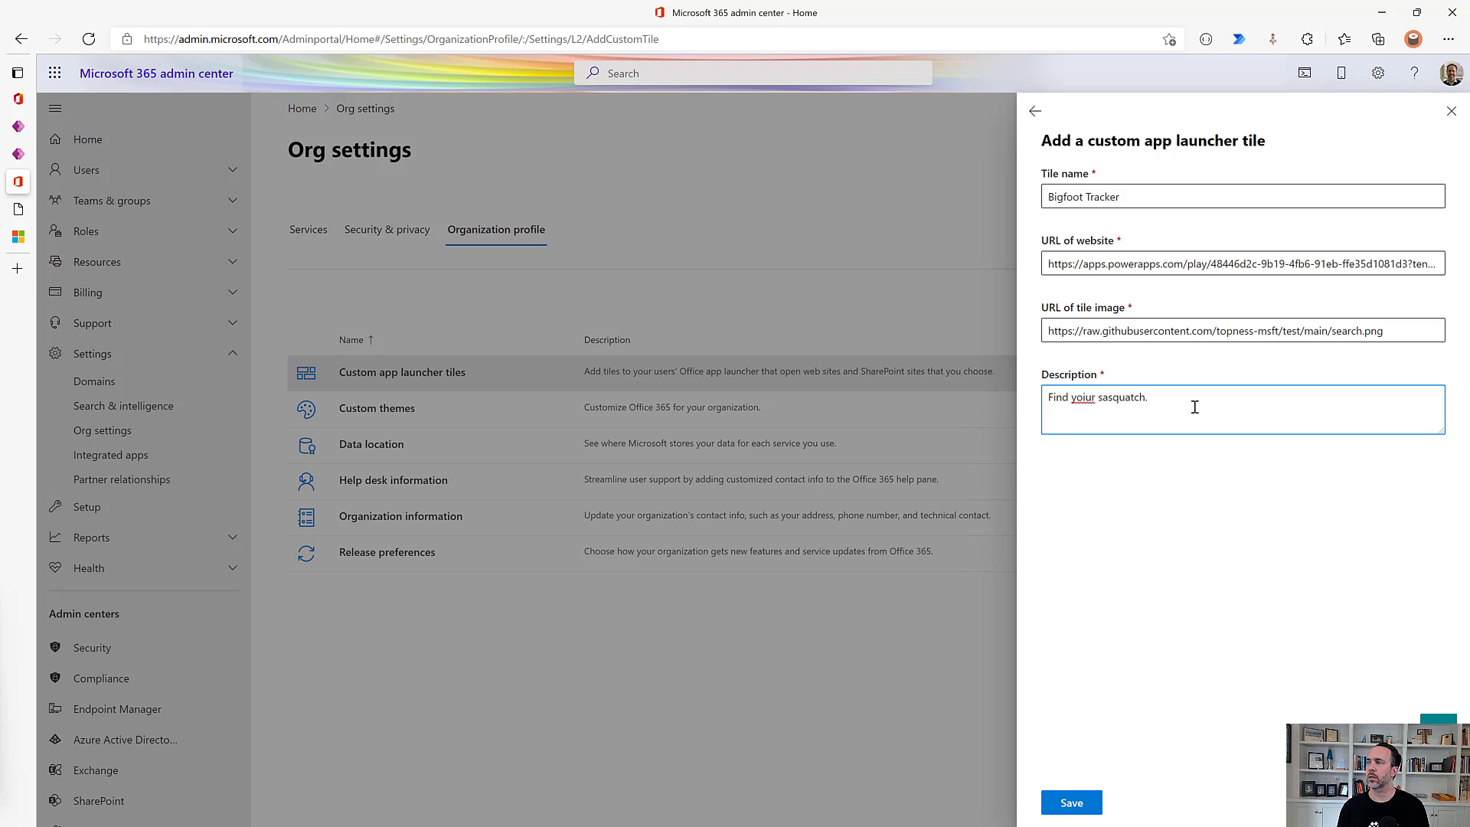
key(Delete)
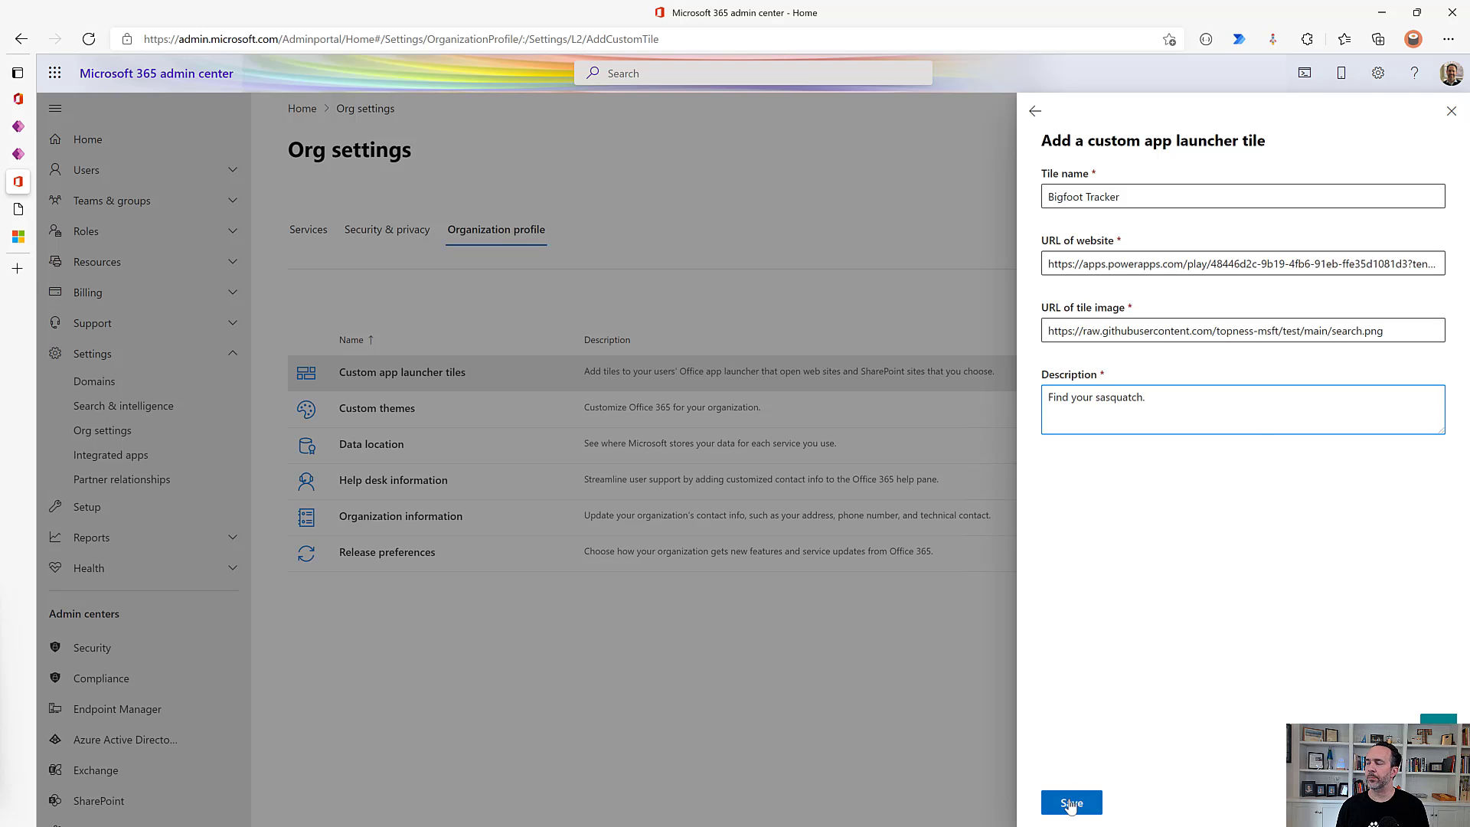
click(1072, 802)
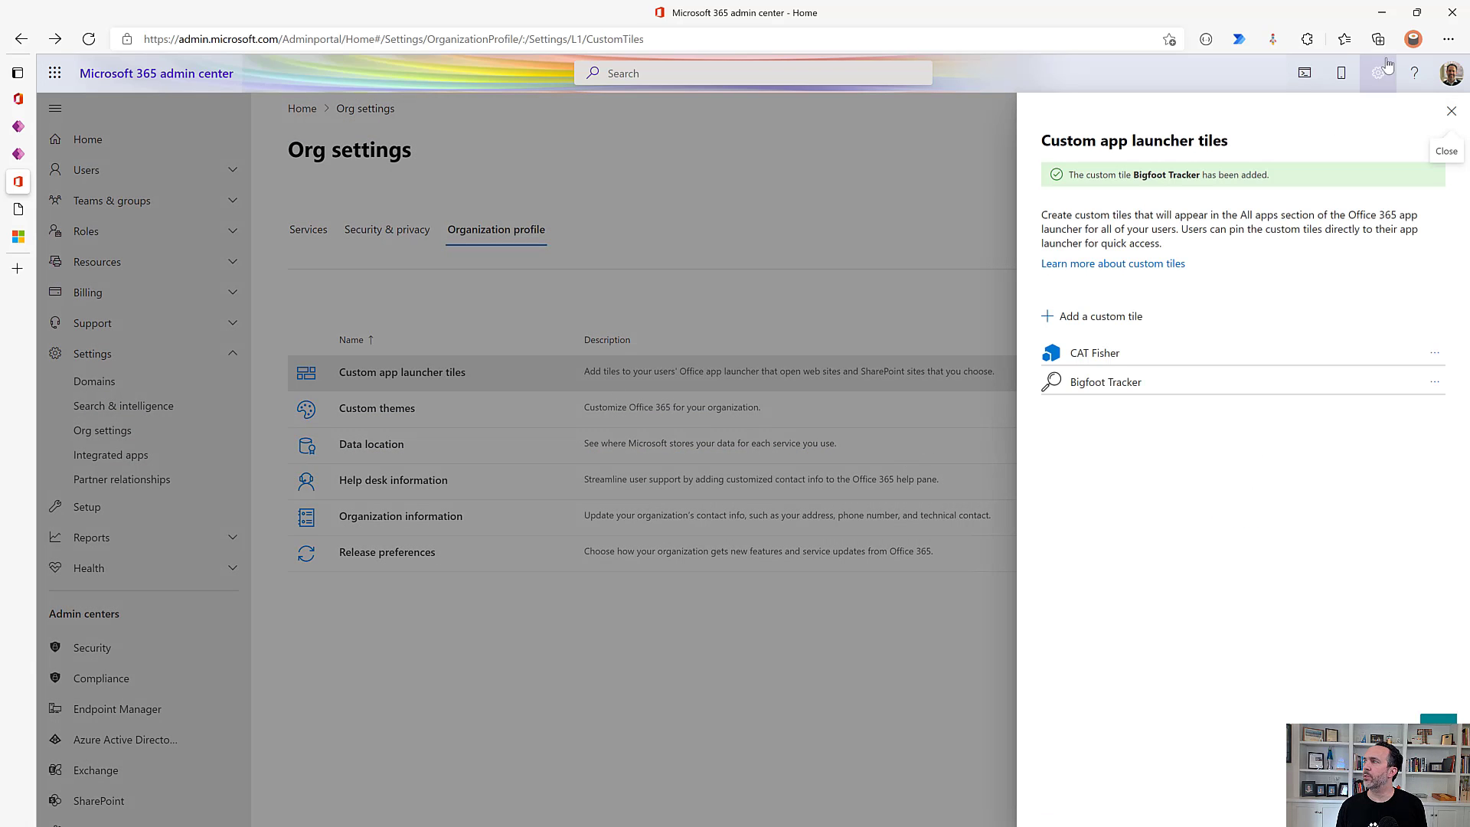
As a test user in Office Home, find Bigfoot Tracker under All apps and launch it
click(1413, 40)
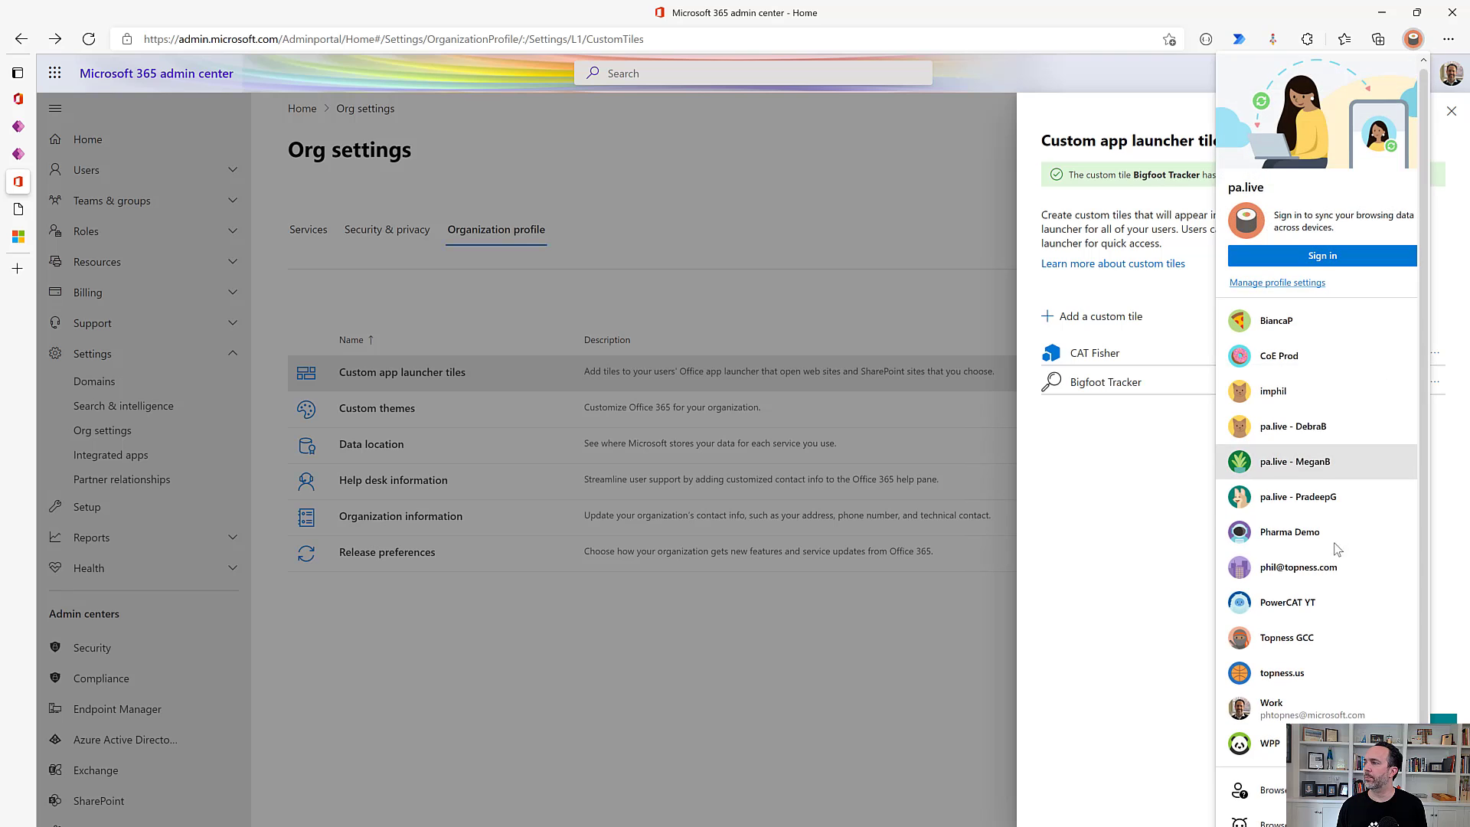
click(1314, 461)
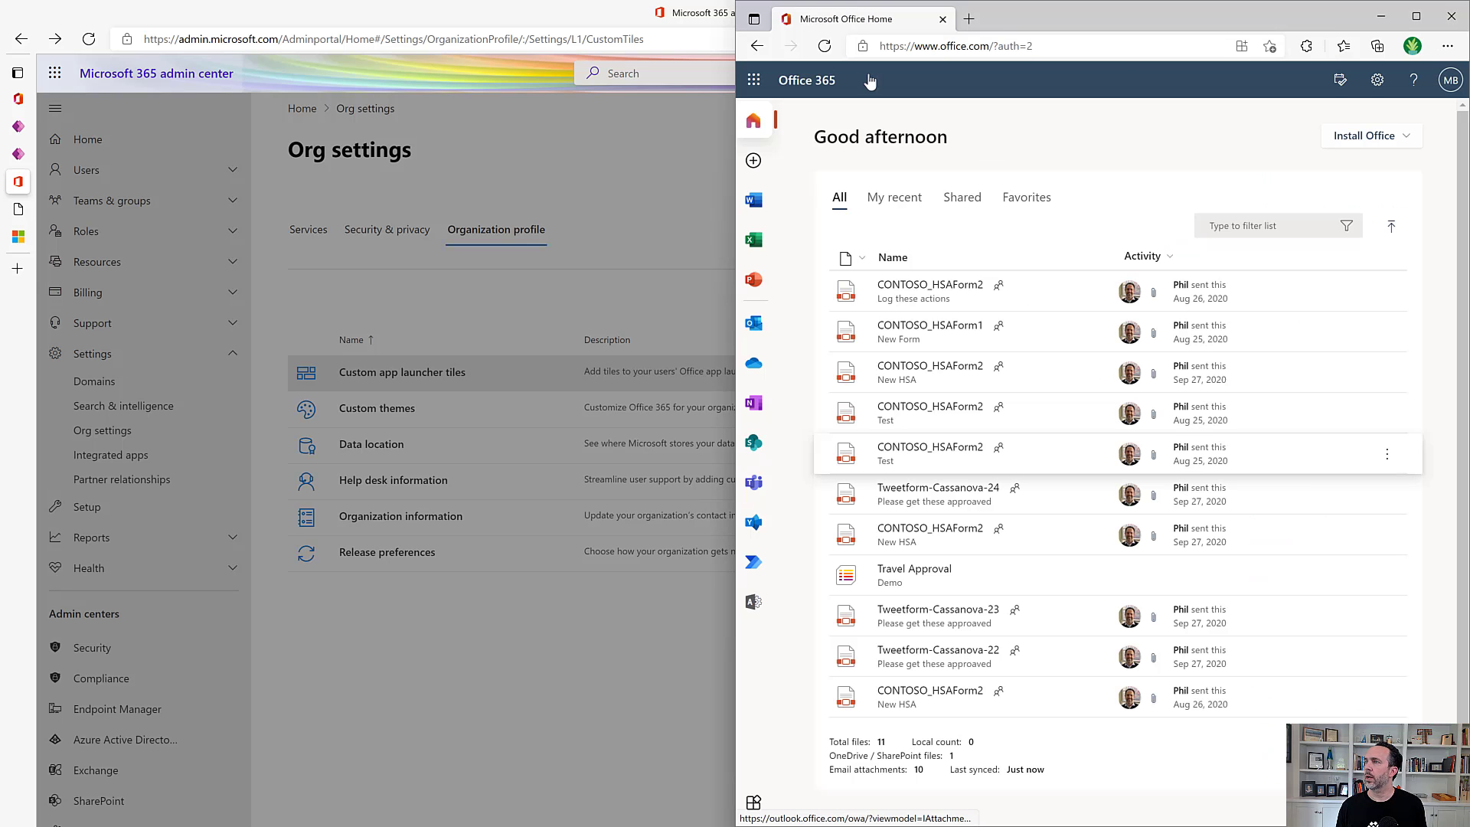
click(825, 46)
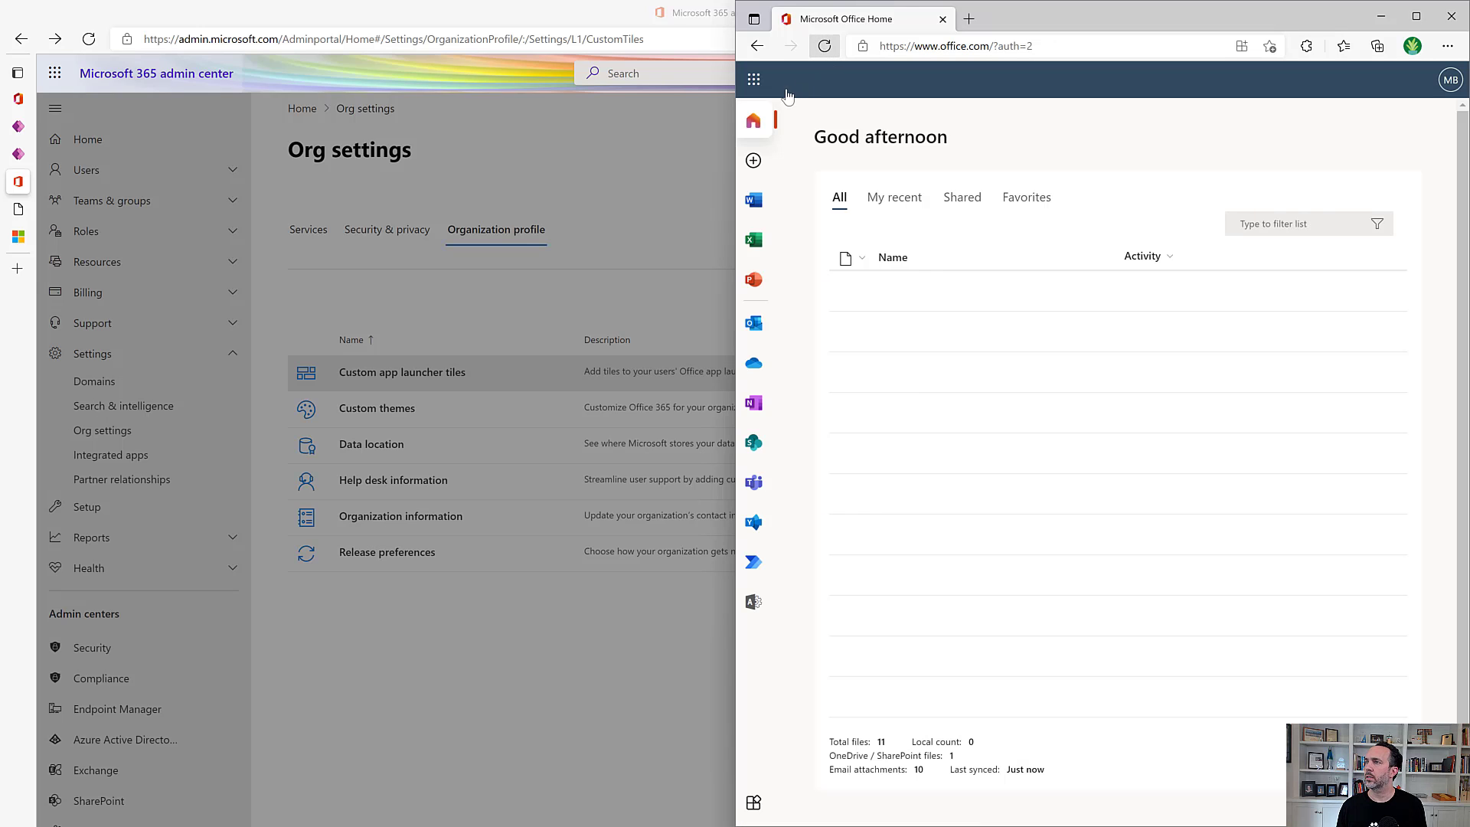
click(755, 80)
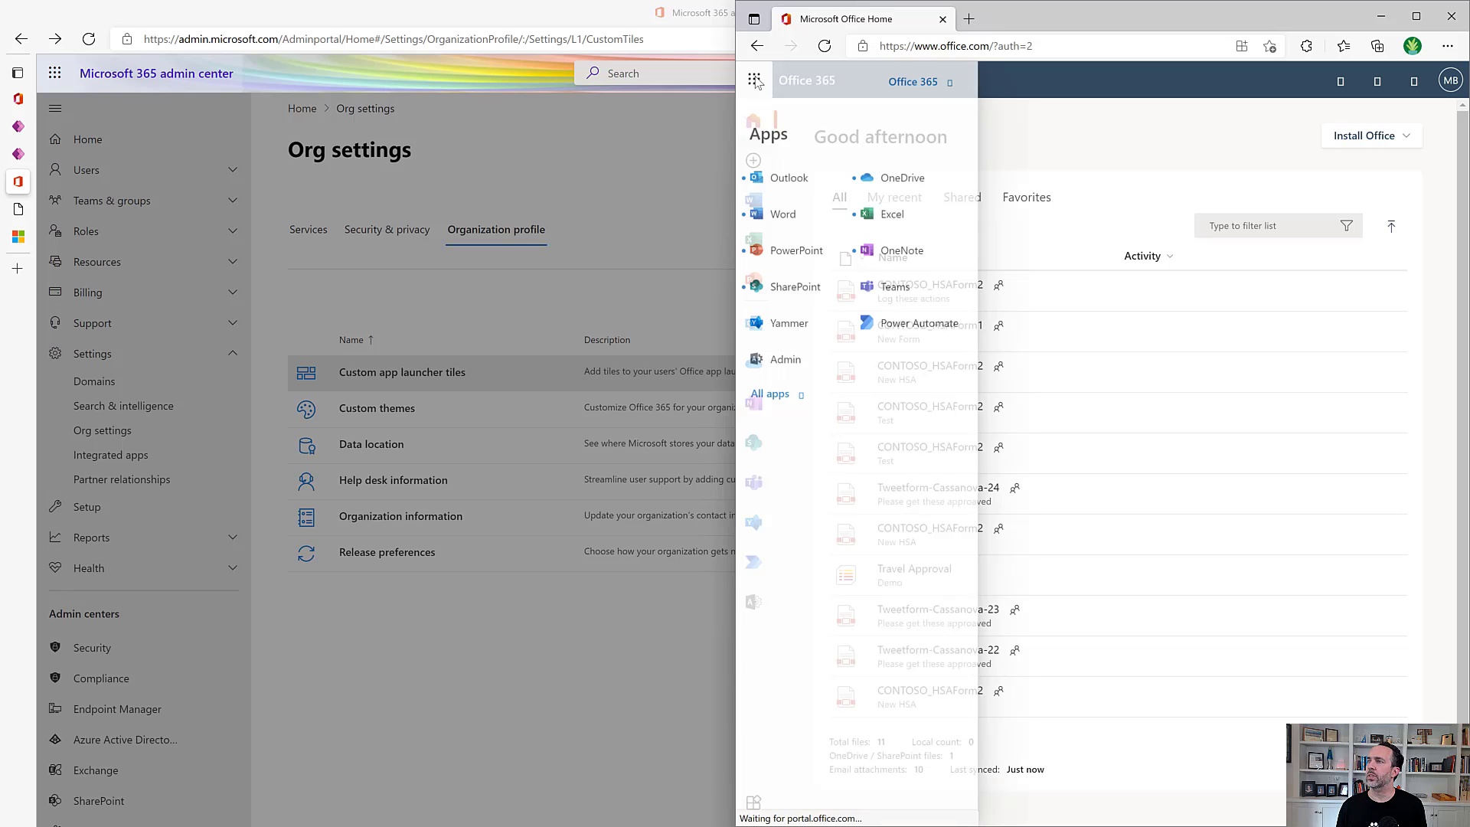
click(770, 398)
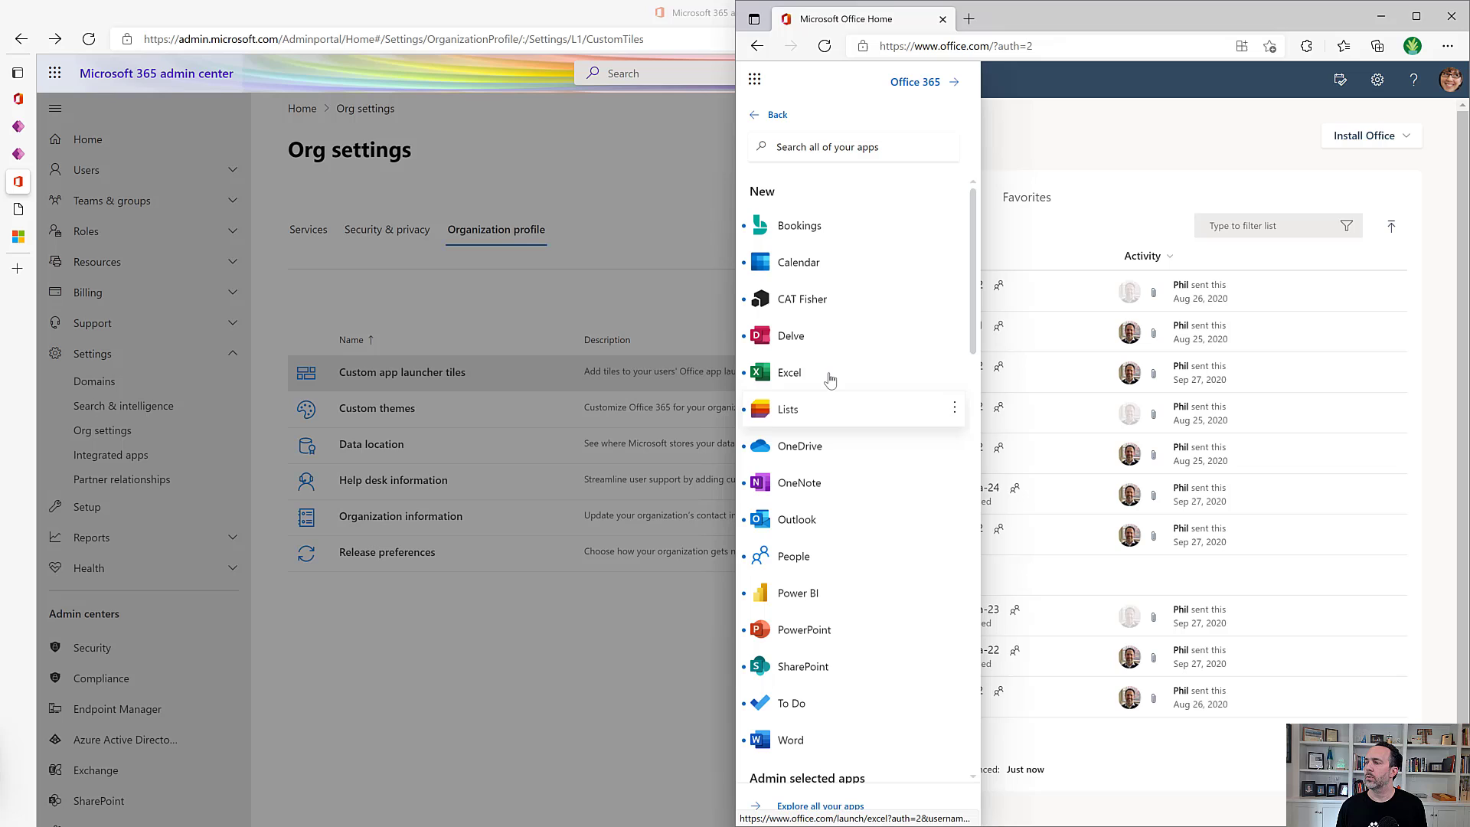
scroll(820, 398, down, 5)
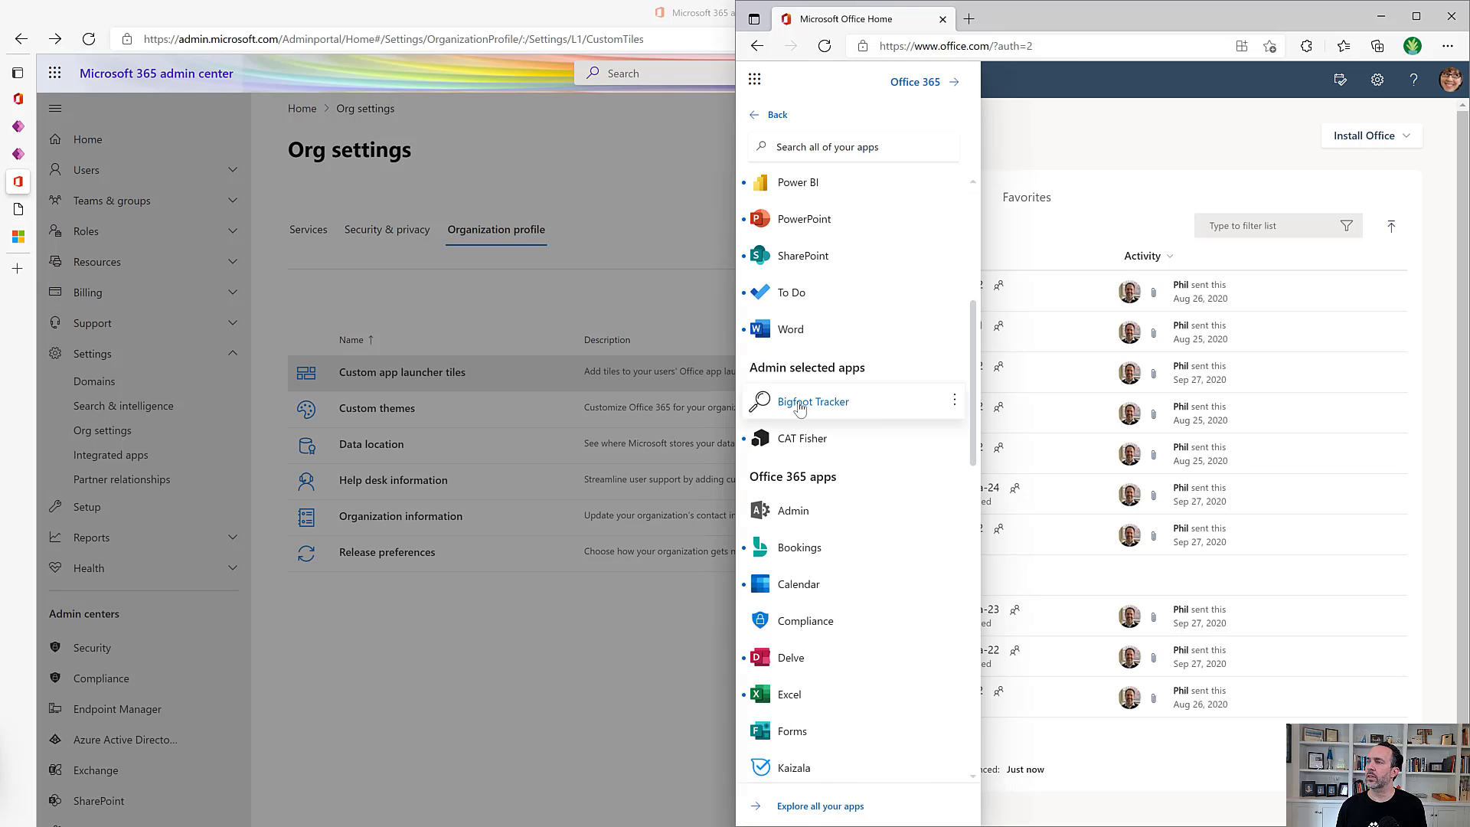
click(799, 405)
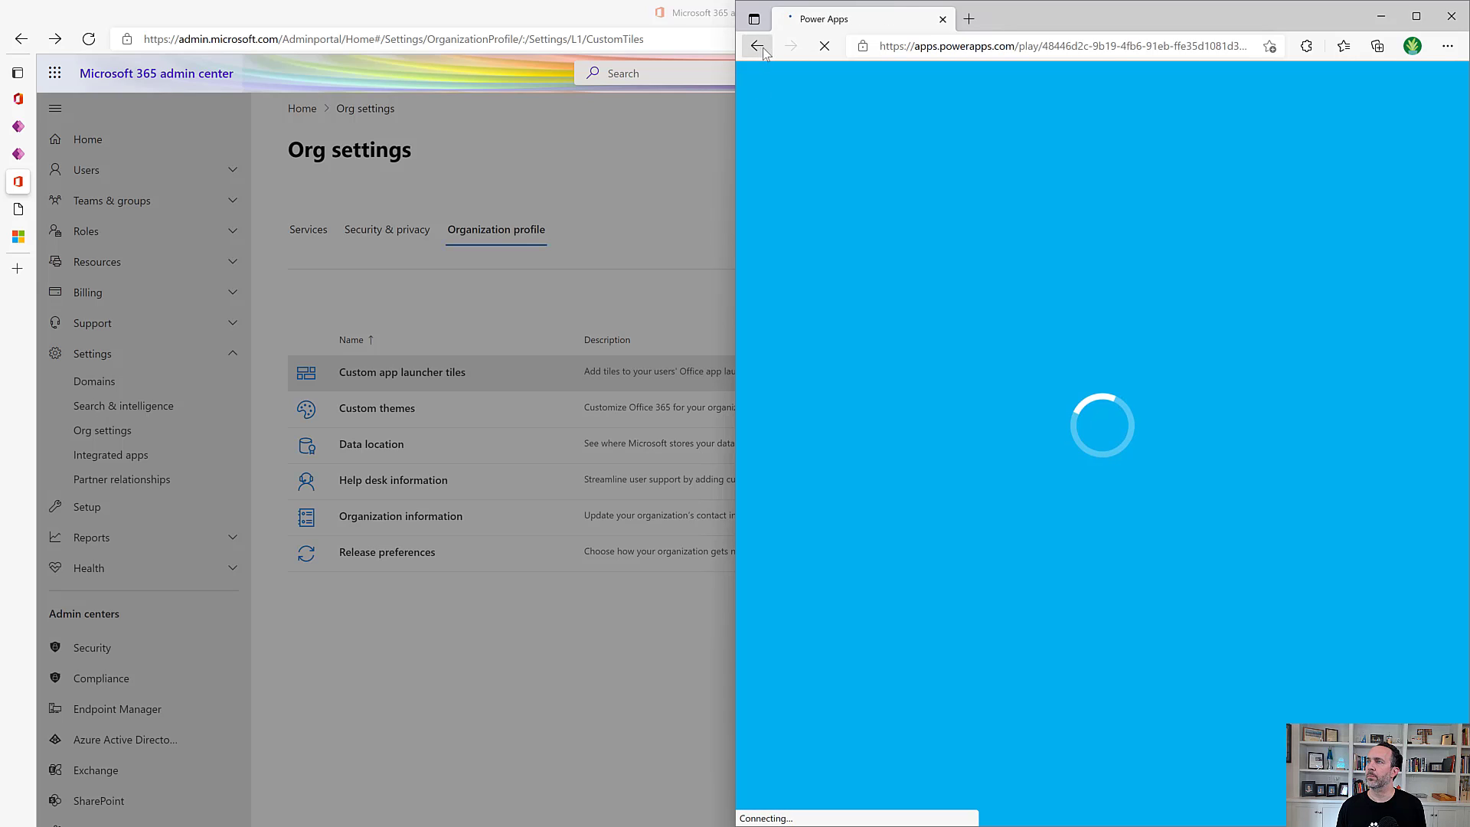
Back on Office Home, unpin Bigfoot Tracker from the app launcher
click(757, 46)
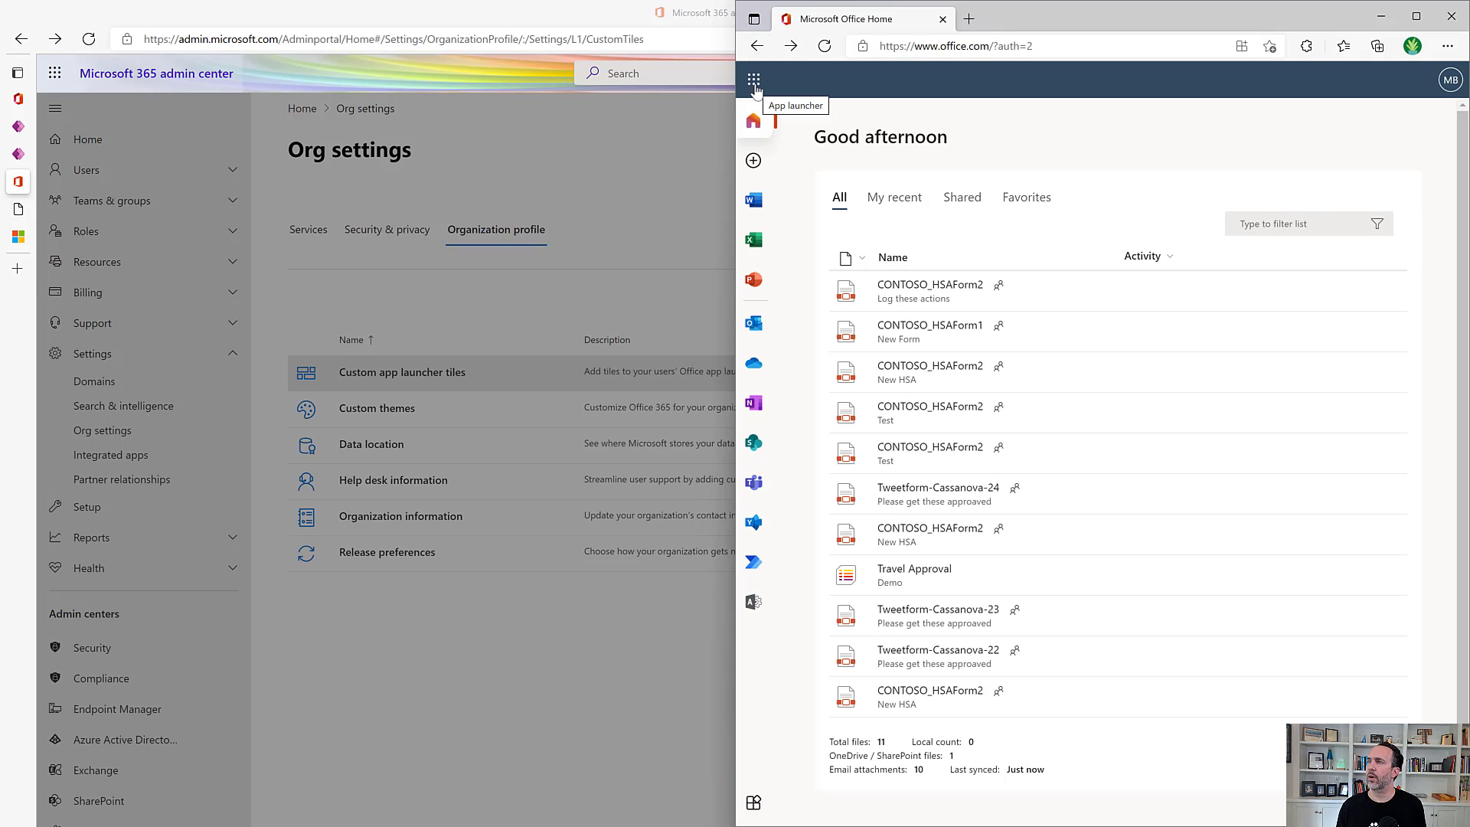
click(755, 84)
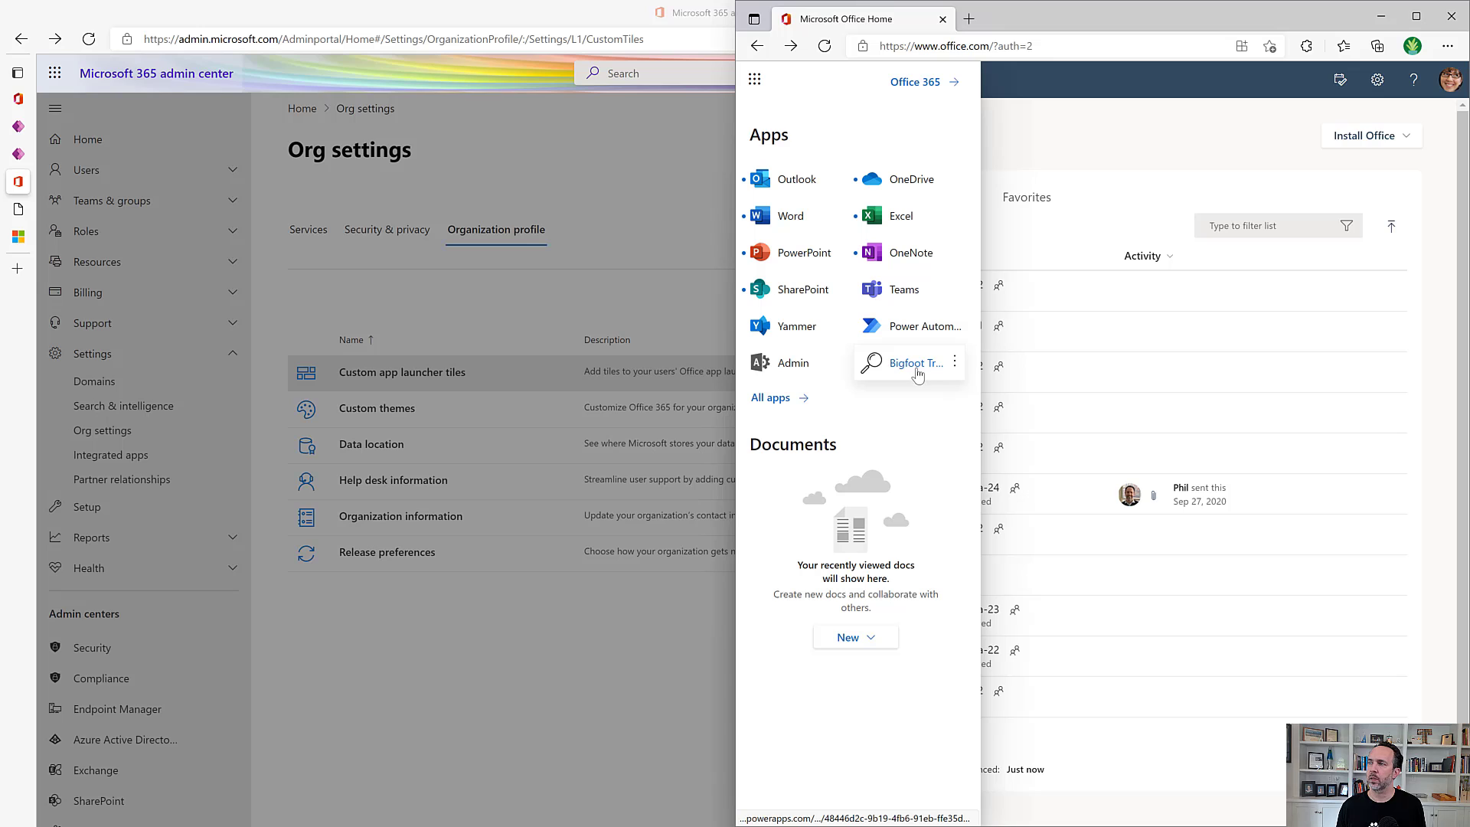
click(957, 364)
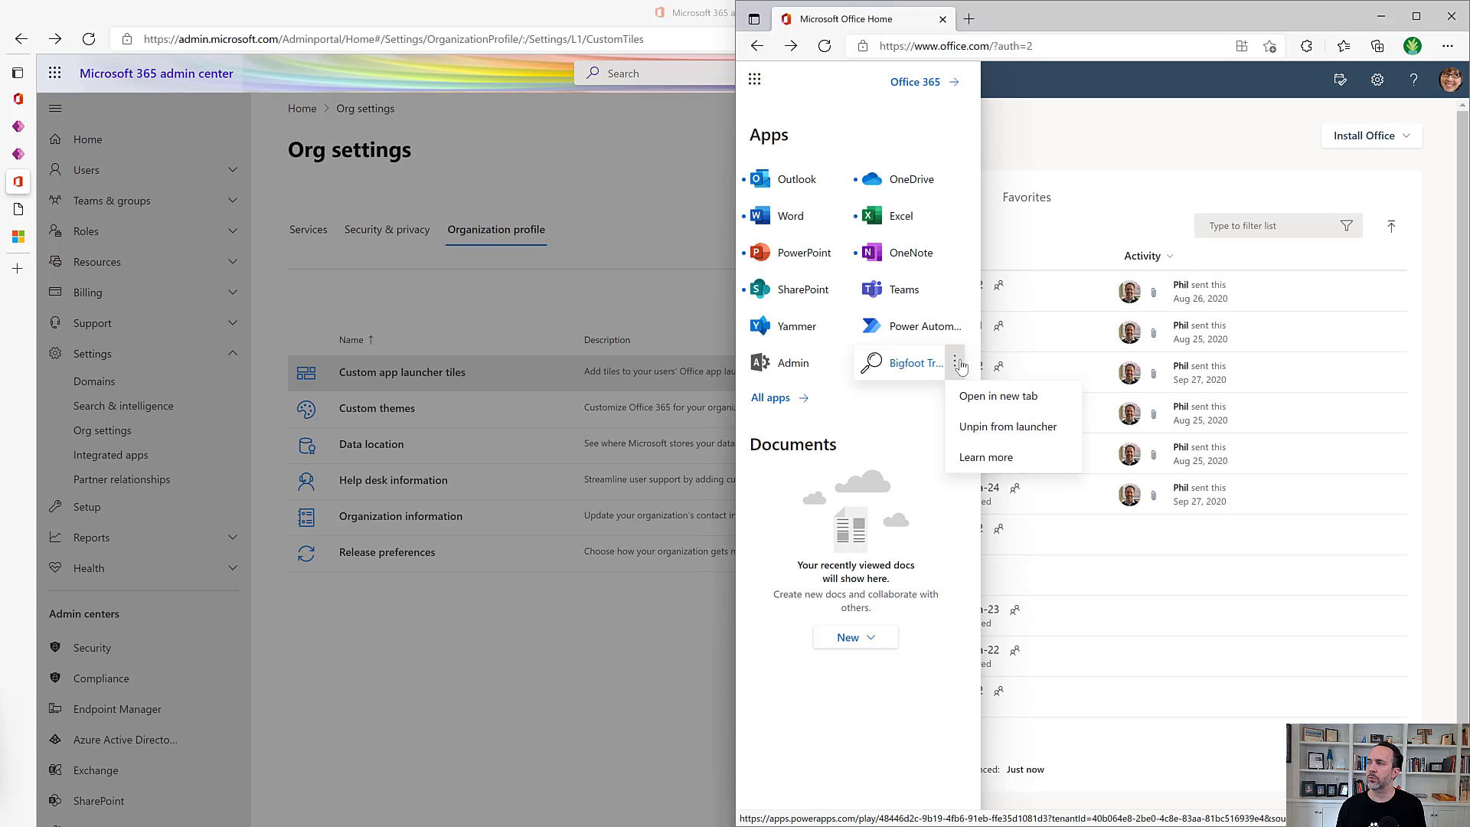
click(960, 423)
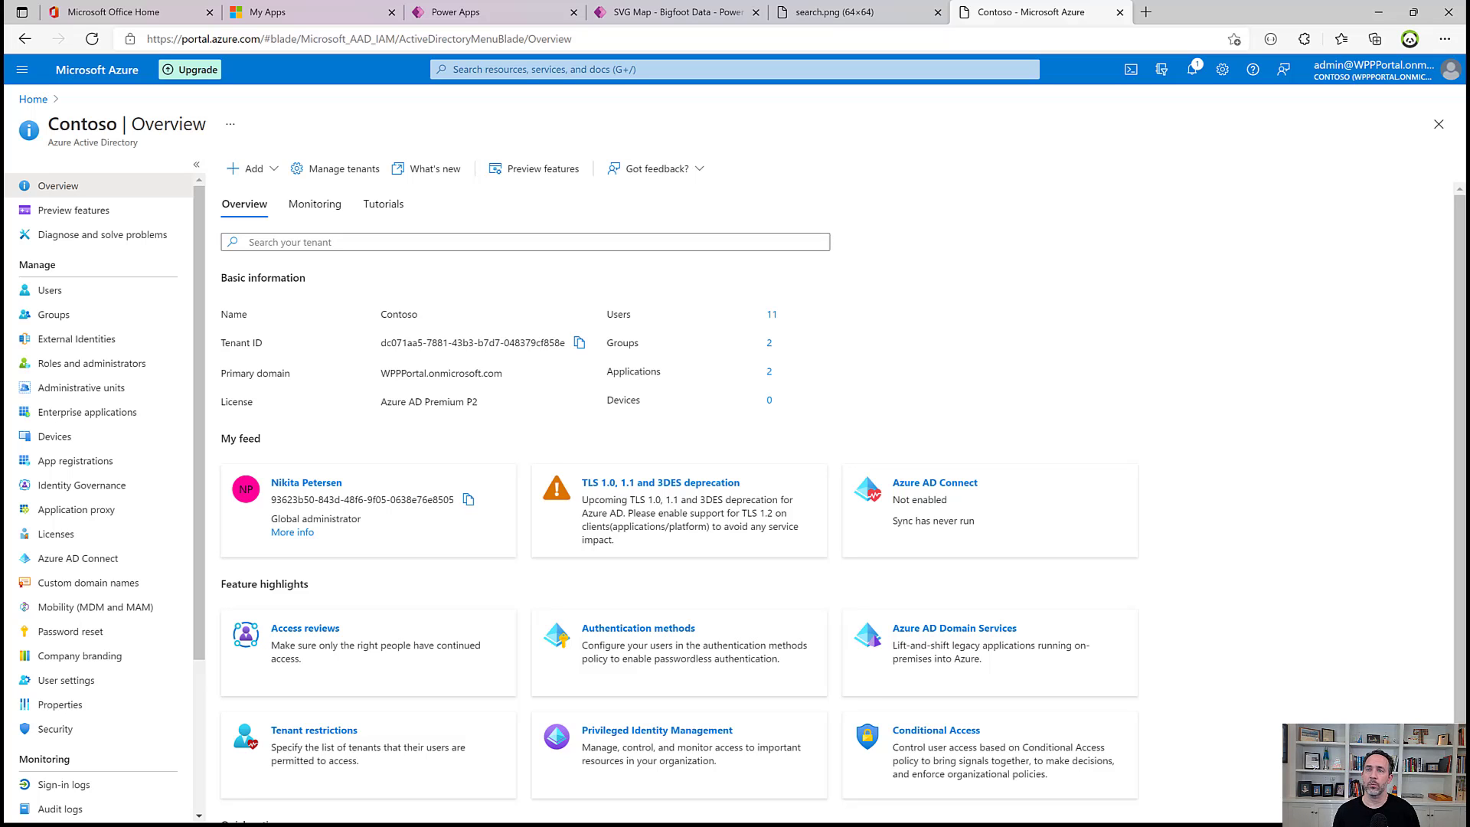
From Enterprise applications, create your own non-gallery application named 'Bigfoot Hunters'
click(111, 413)
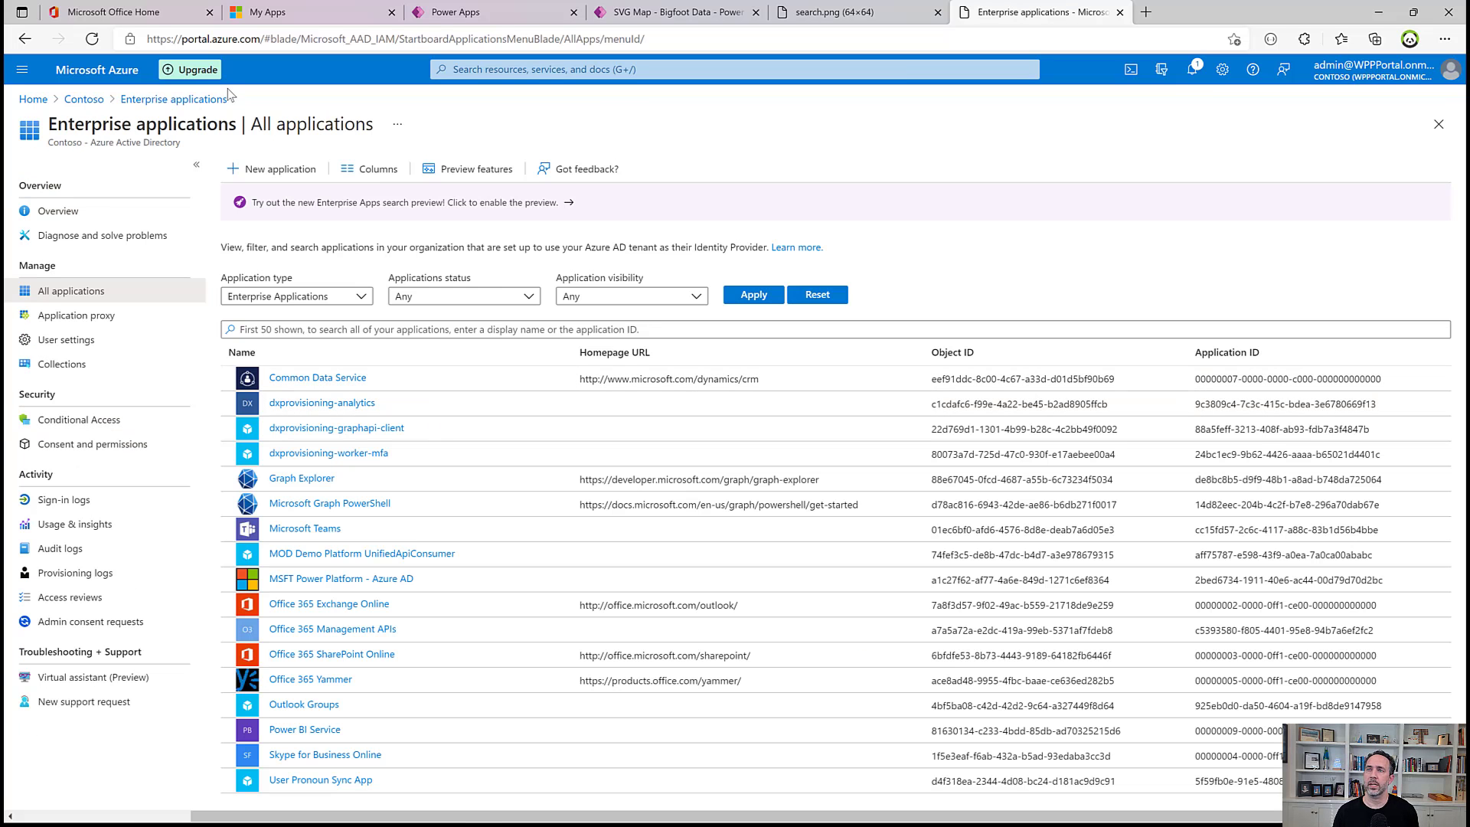
click(274, 173)
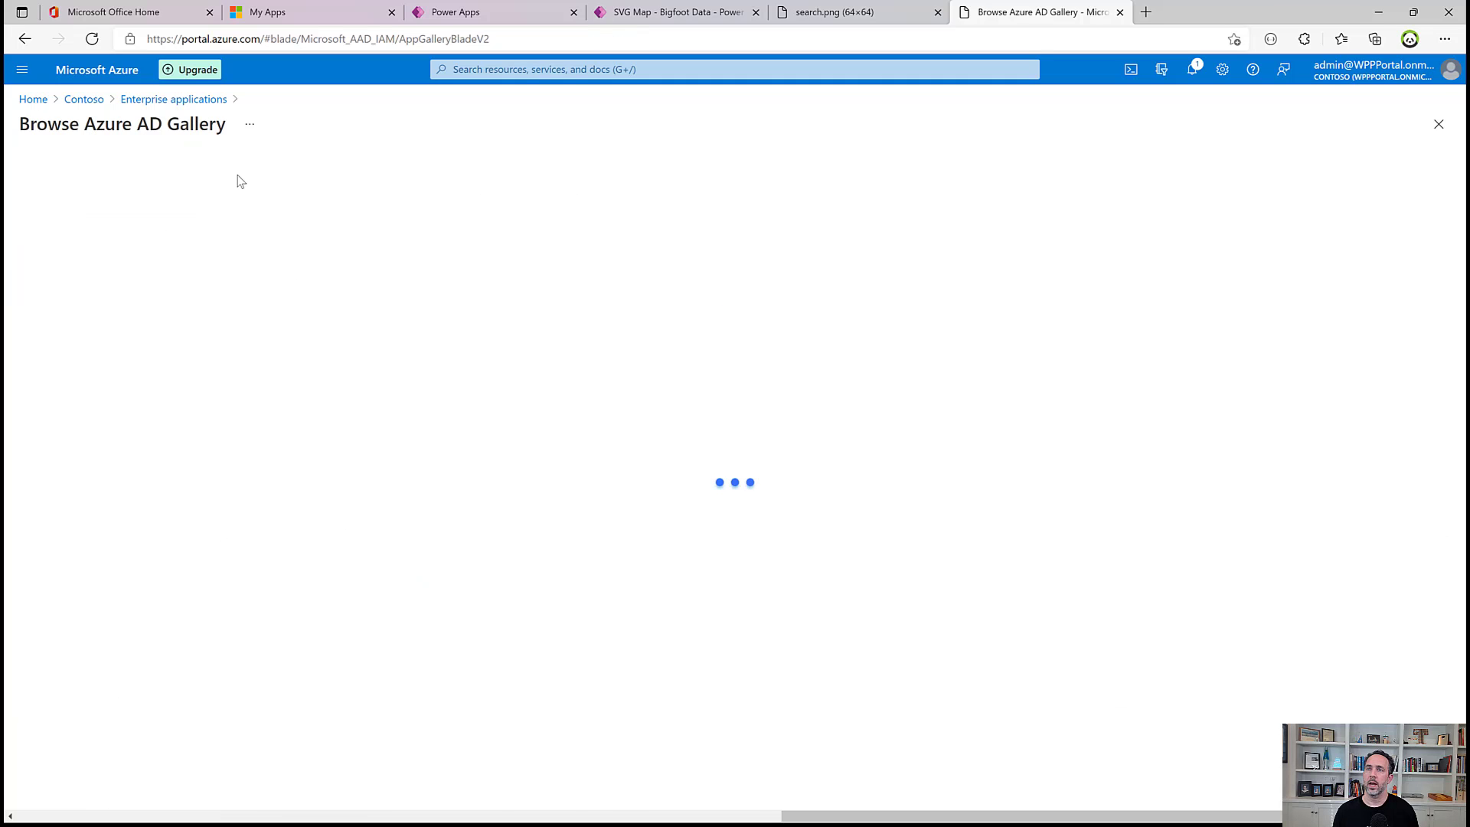
click(123, 169)
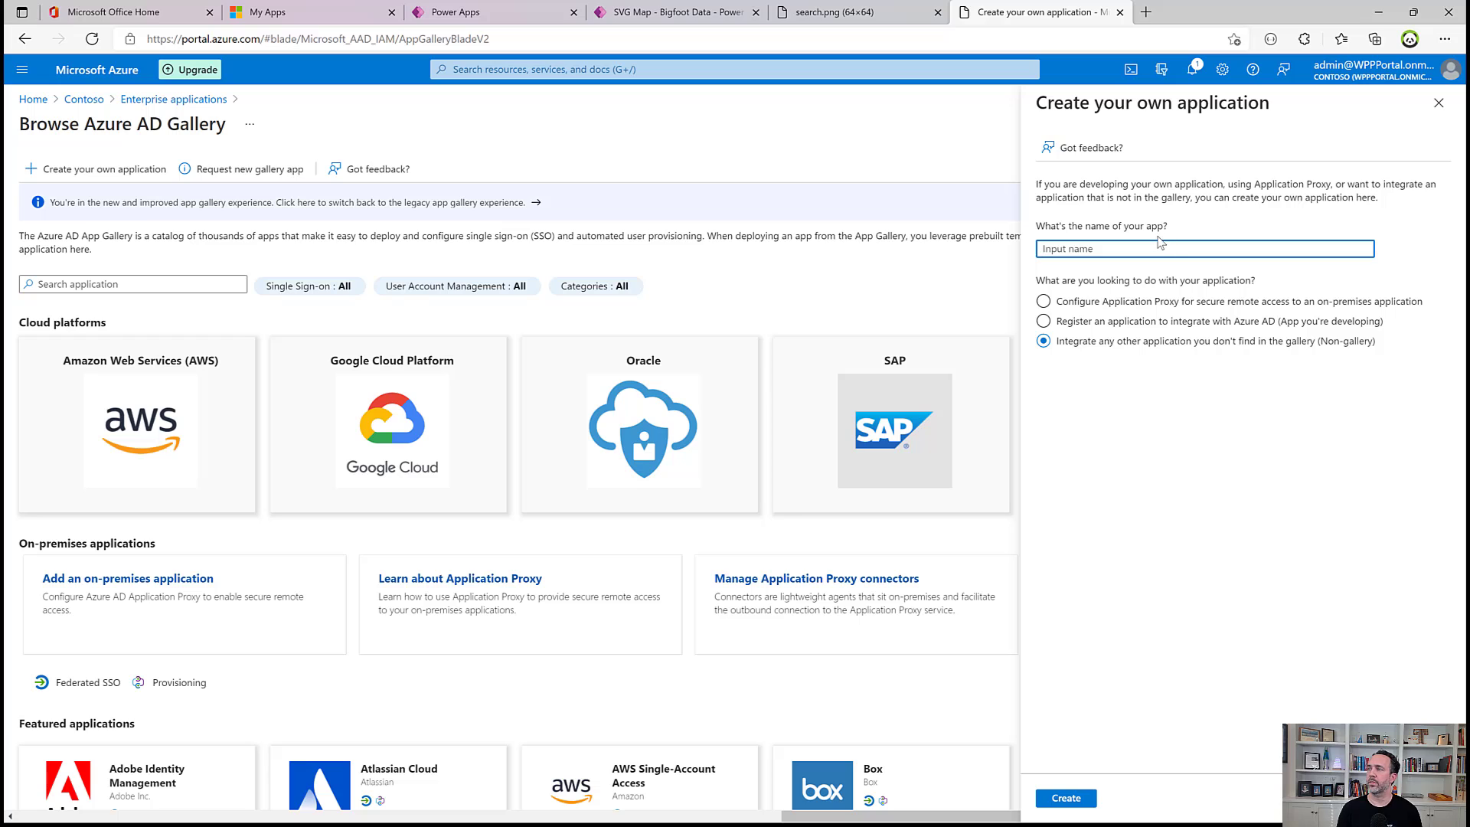
text(Bigfoot Hunter)
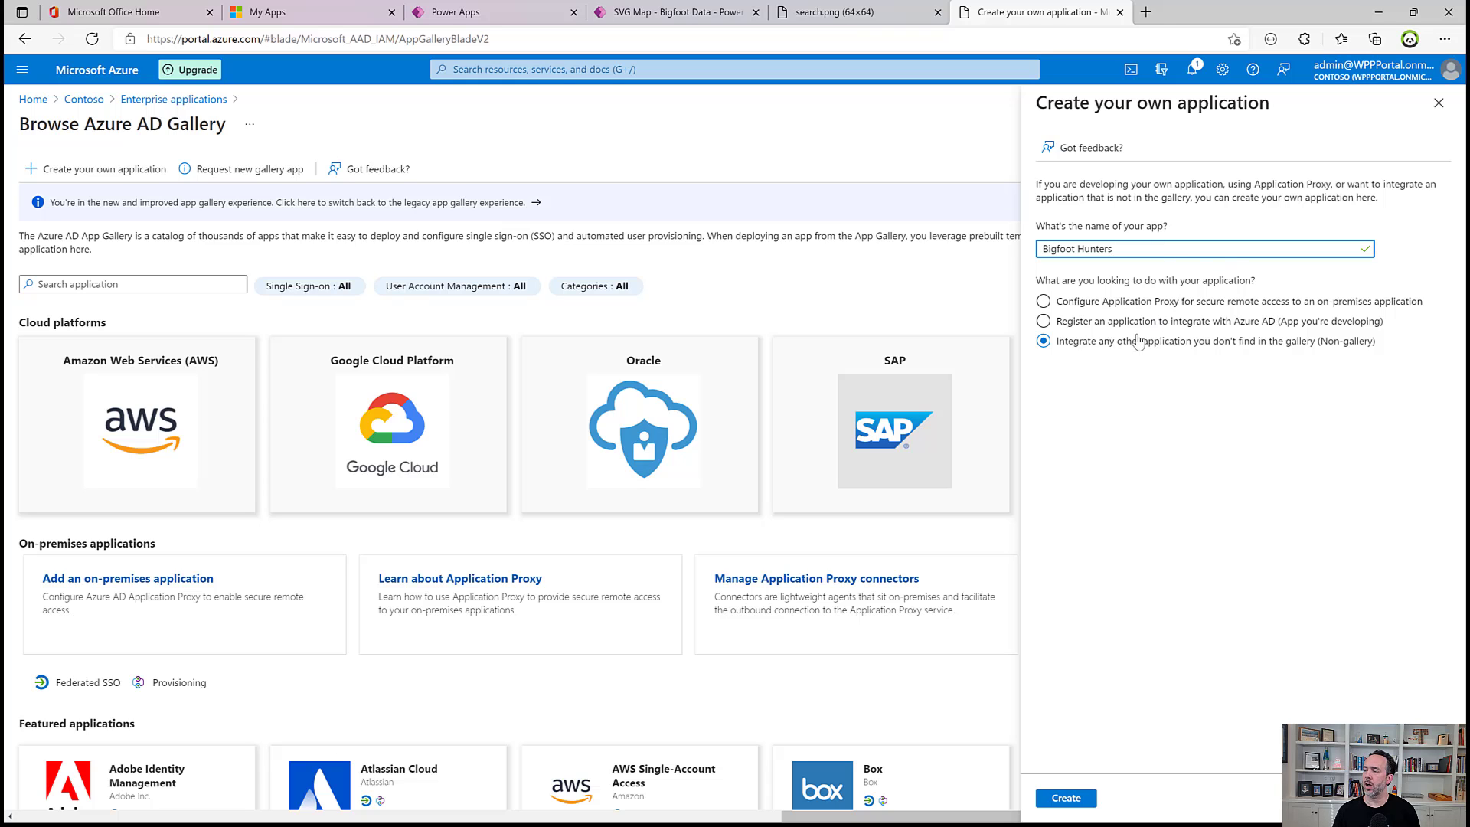
text(s)
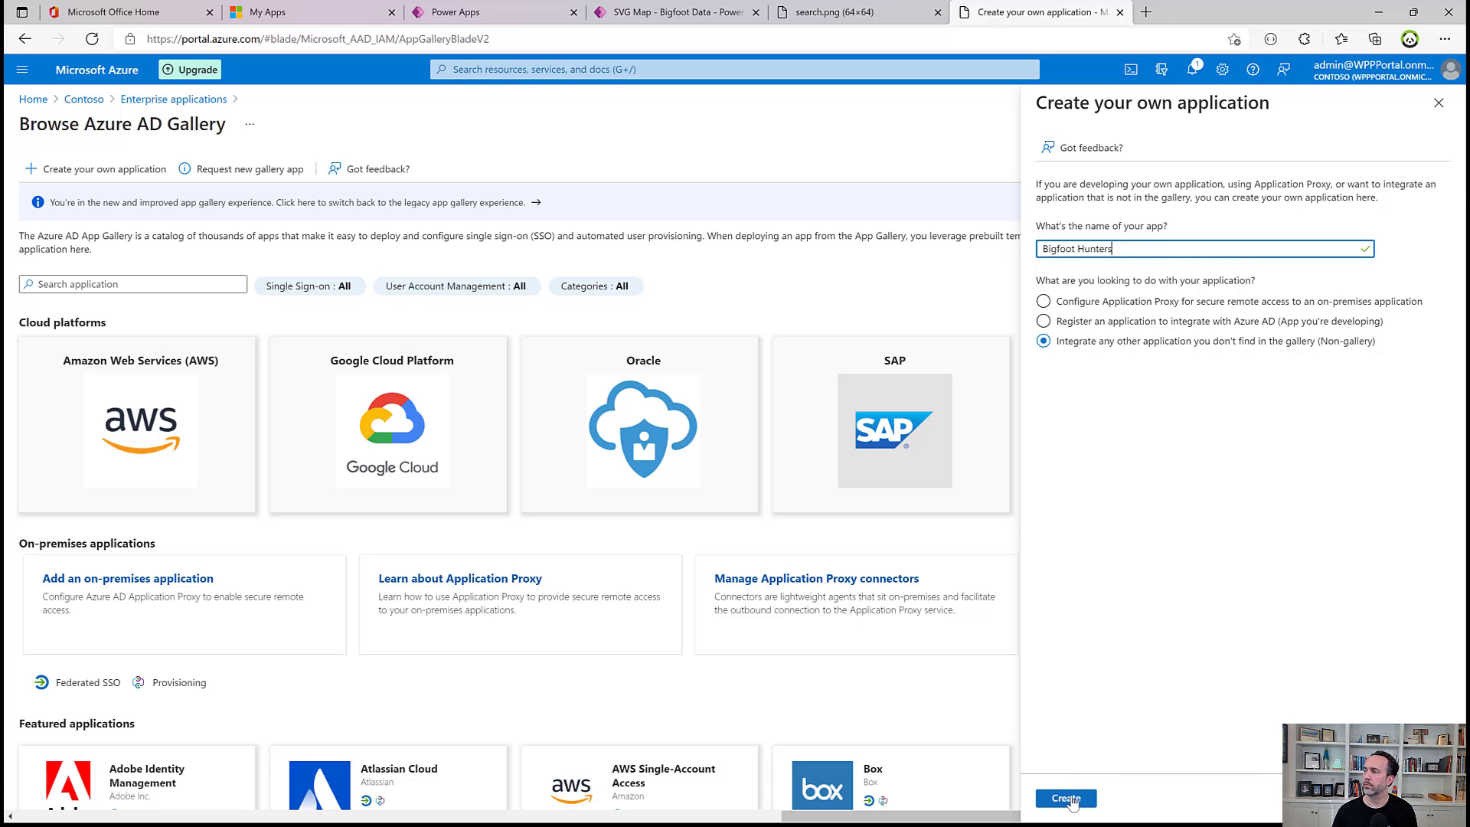
Create the app, assign the Bigfoot Hunters group under Users and groups, then return to Overview
click(1072, 800)
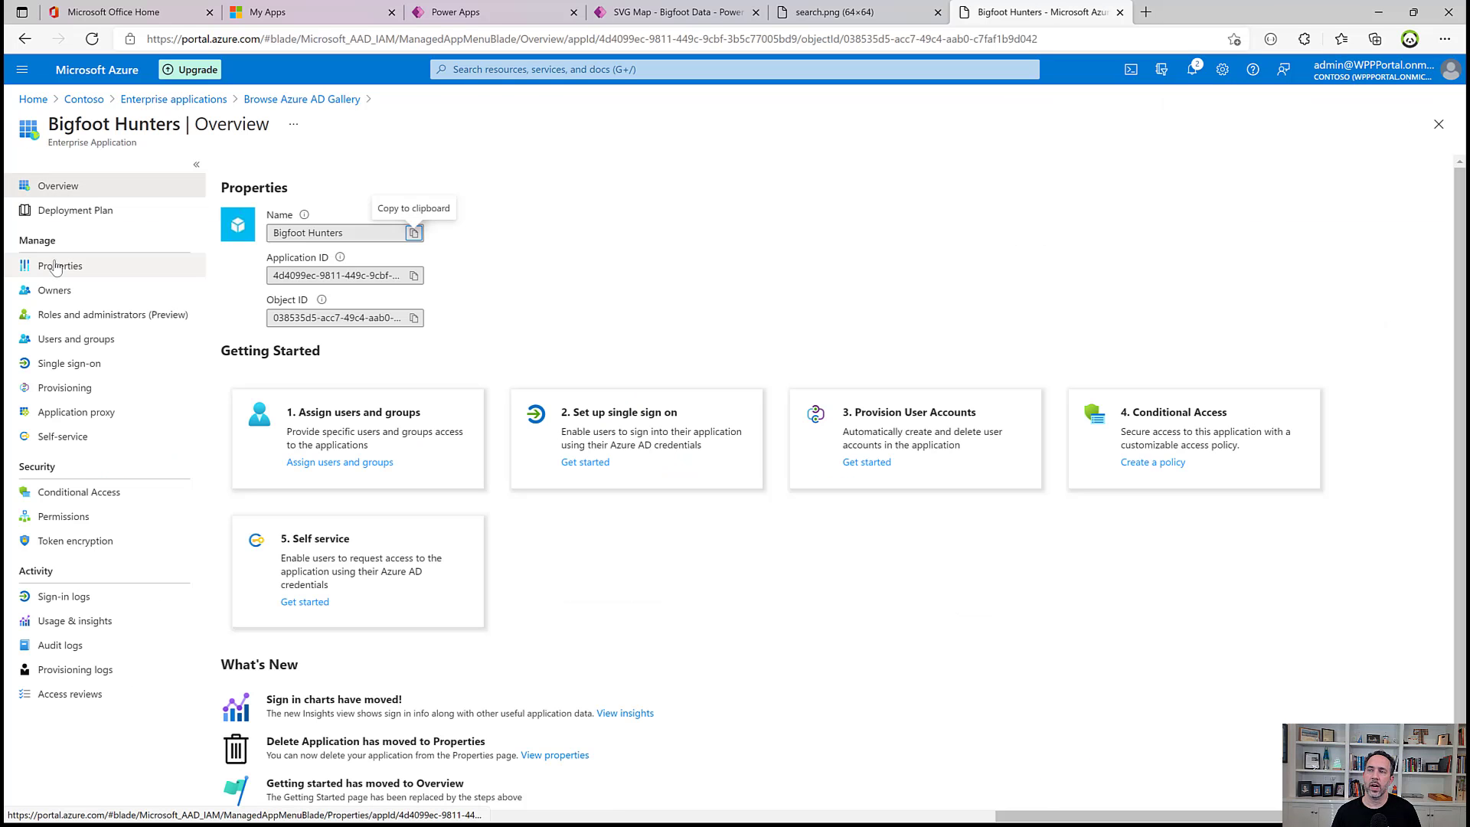
click(341, 463)
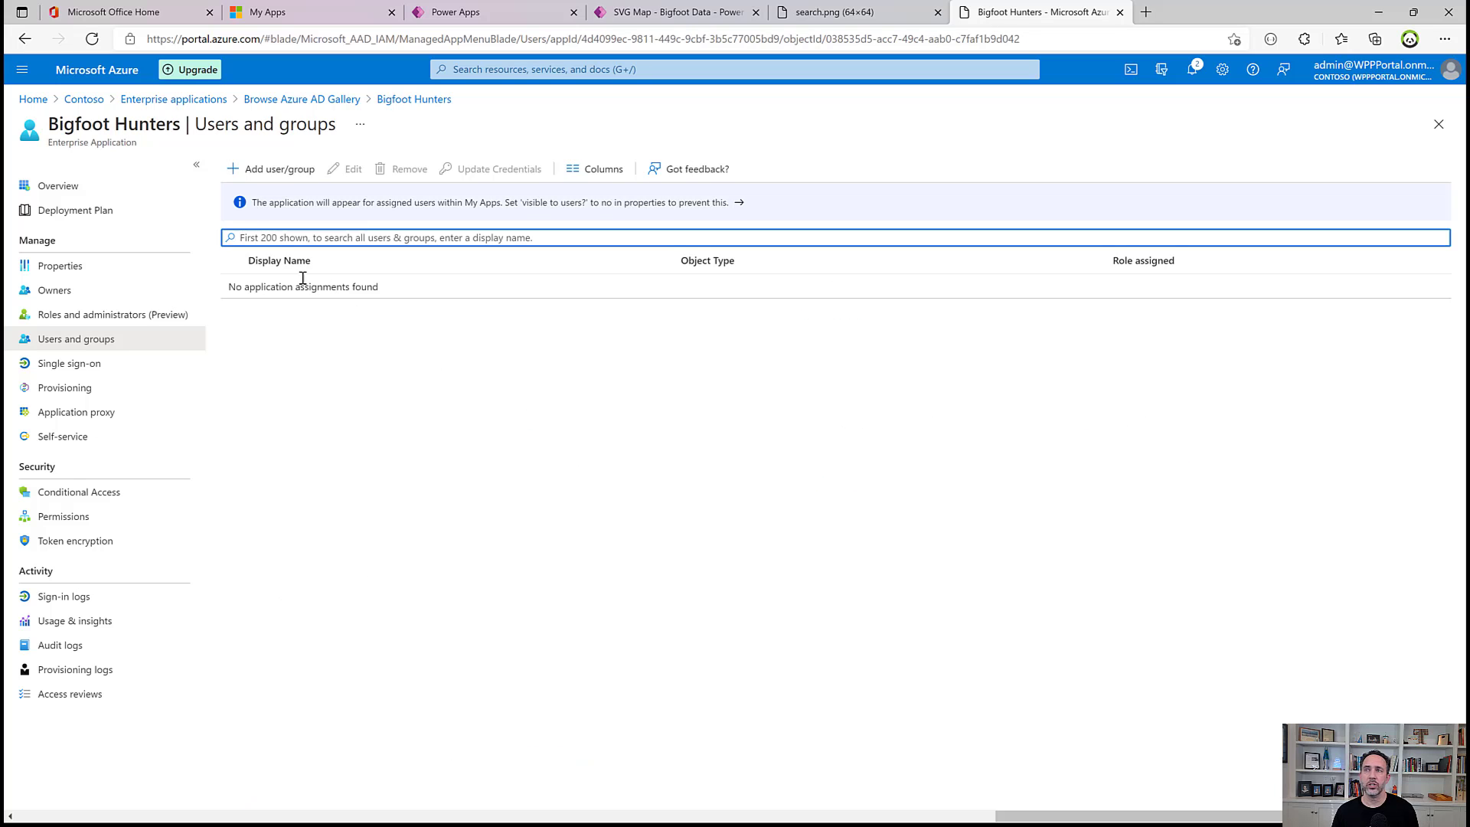
click(272, 179)
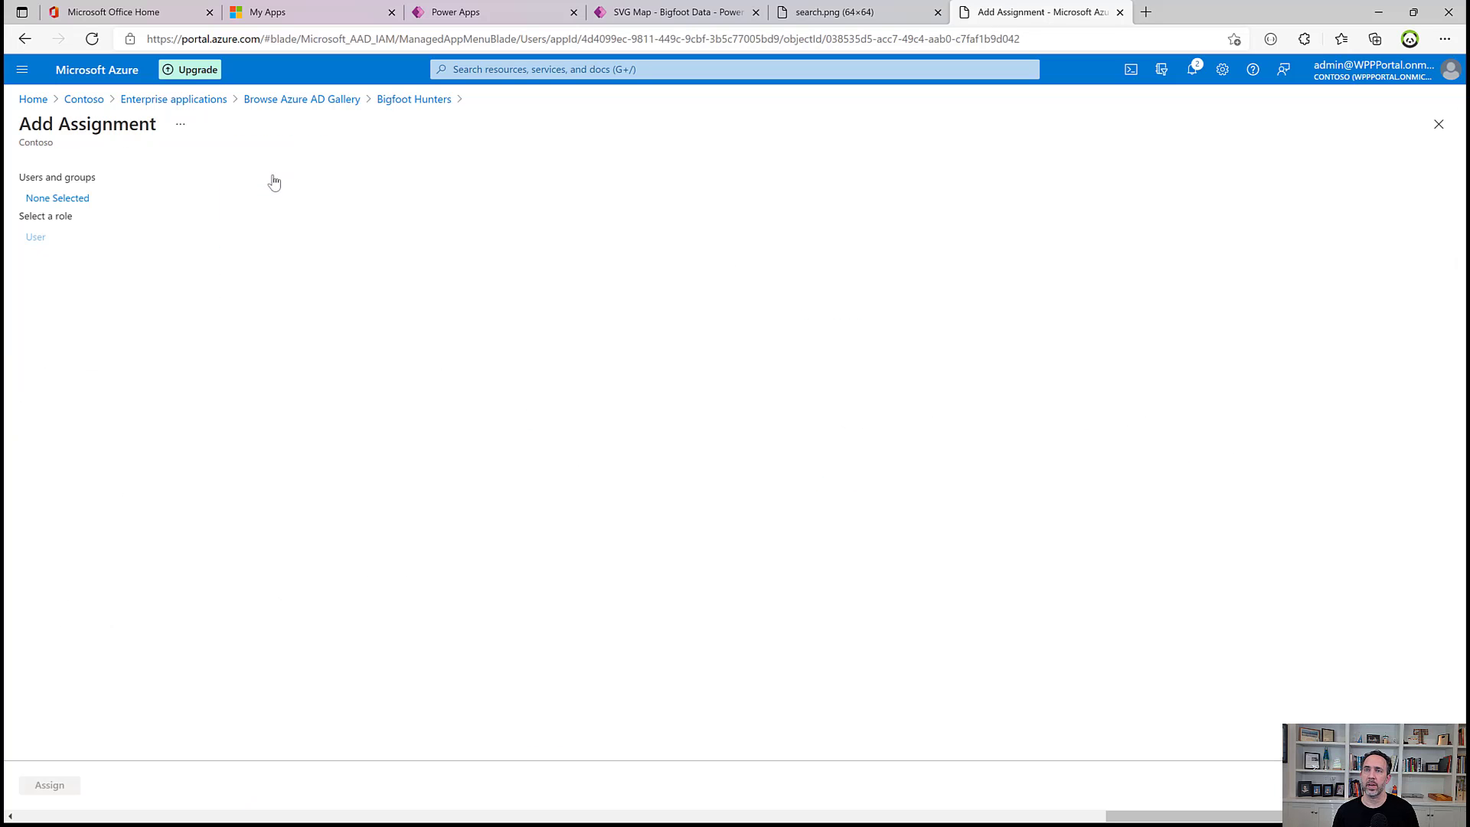
click(52, 198)
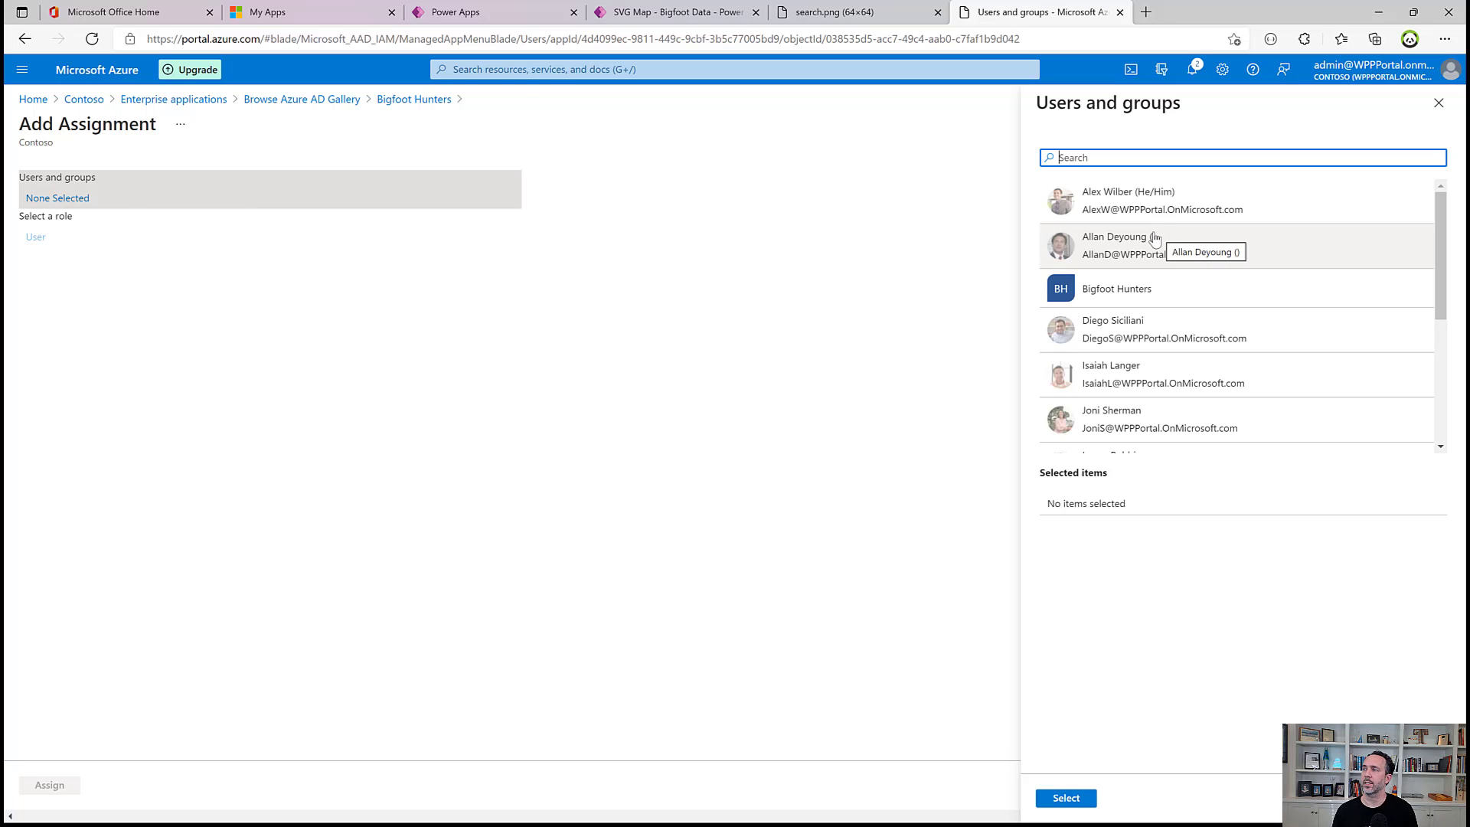
click(1115, 290)
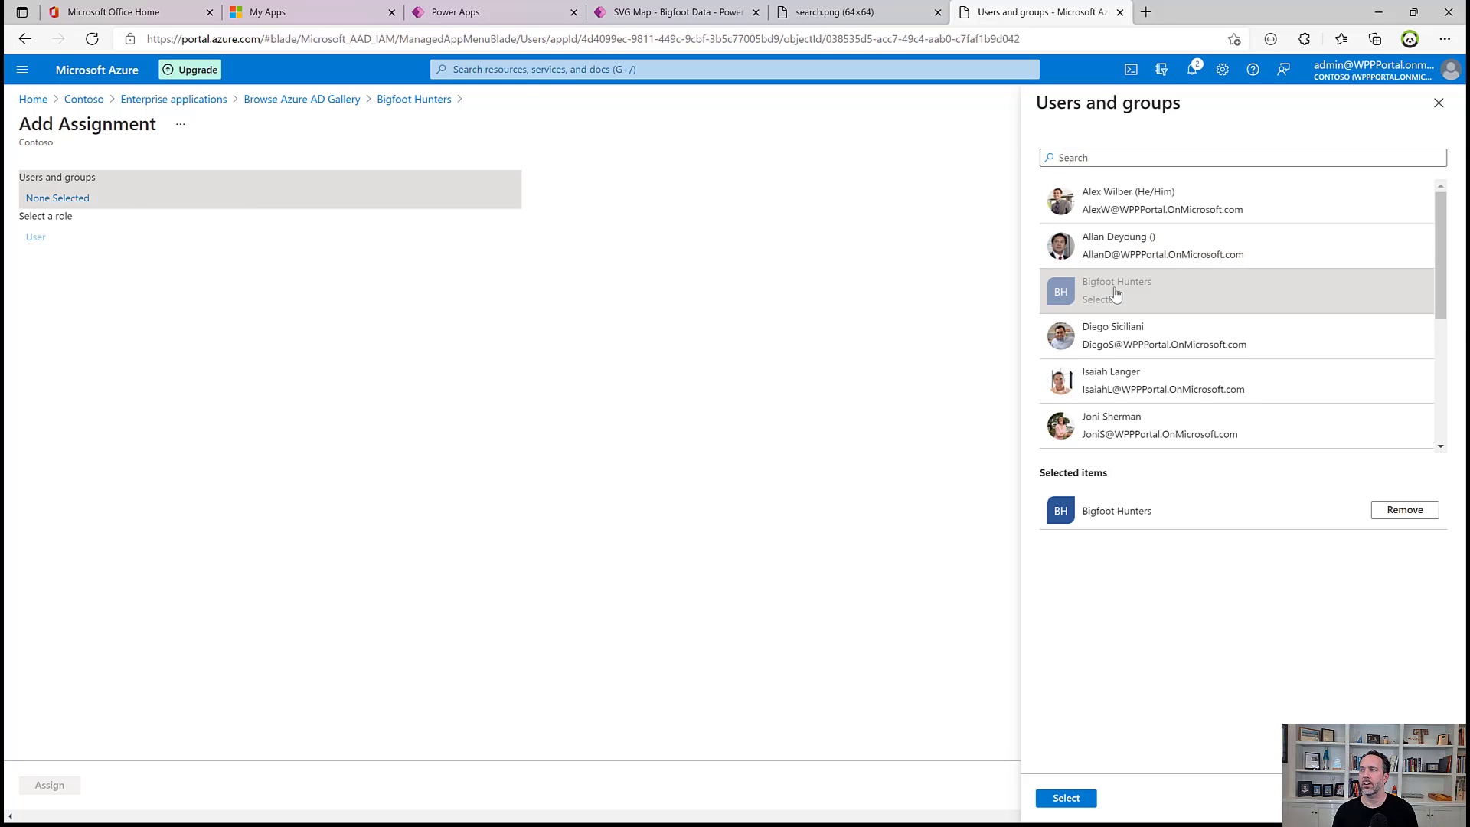
click(1076, 802)
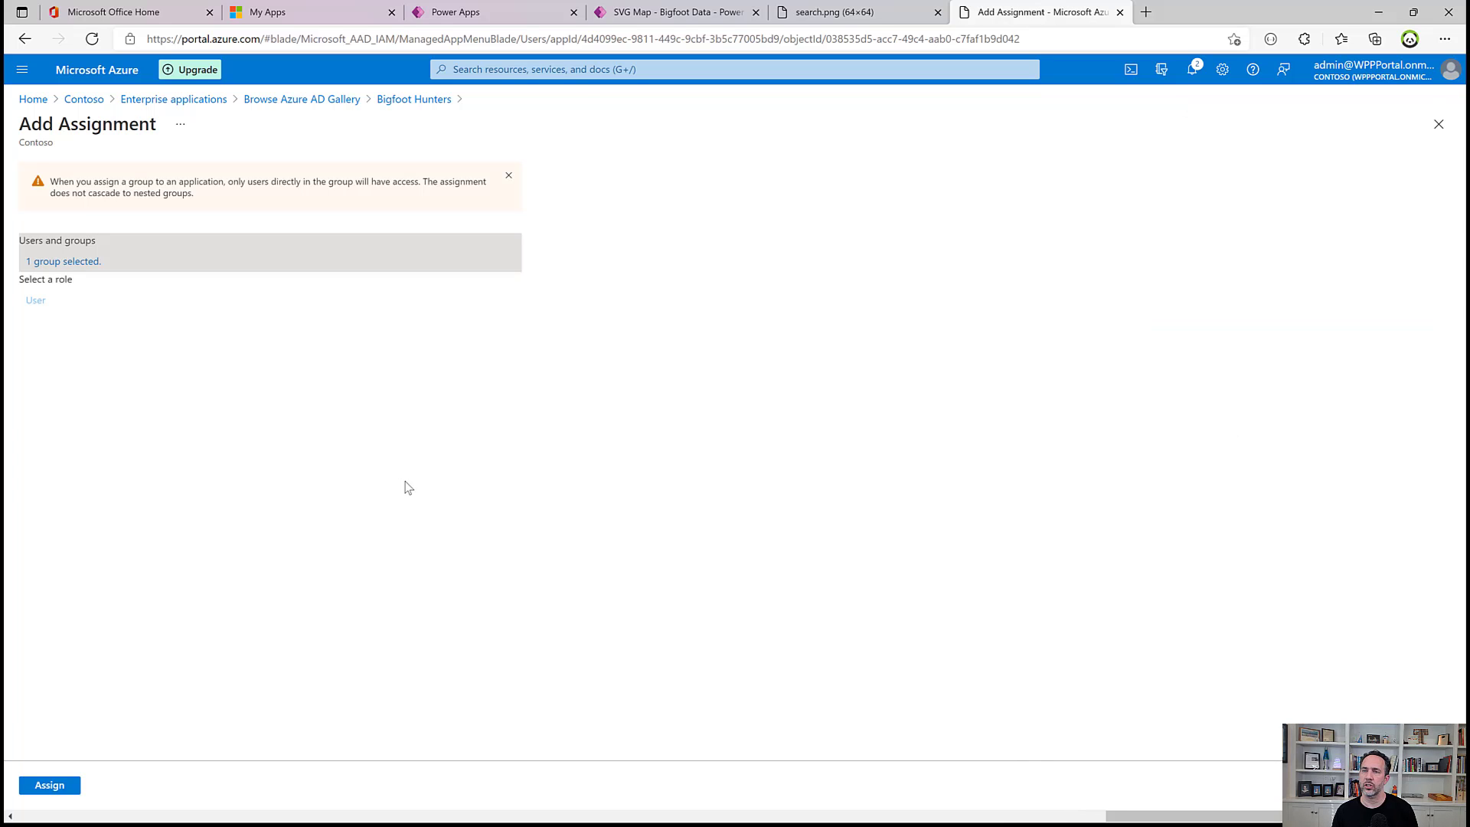
click(49, 785)
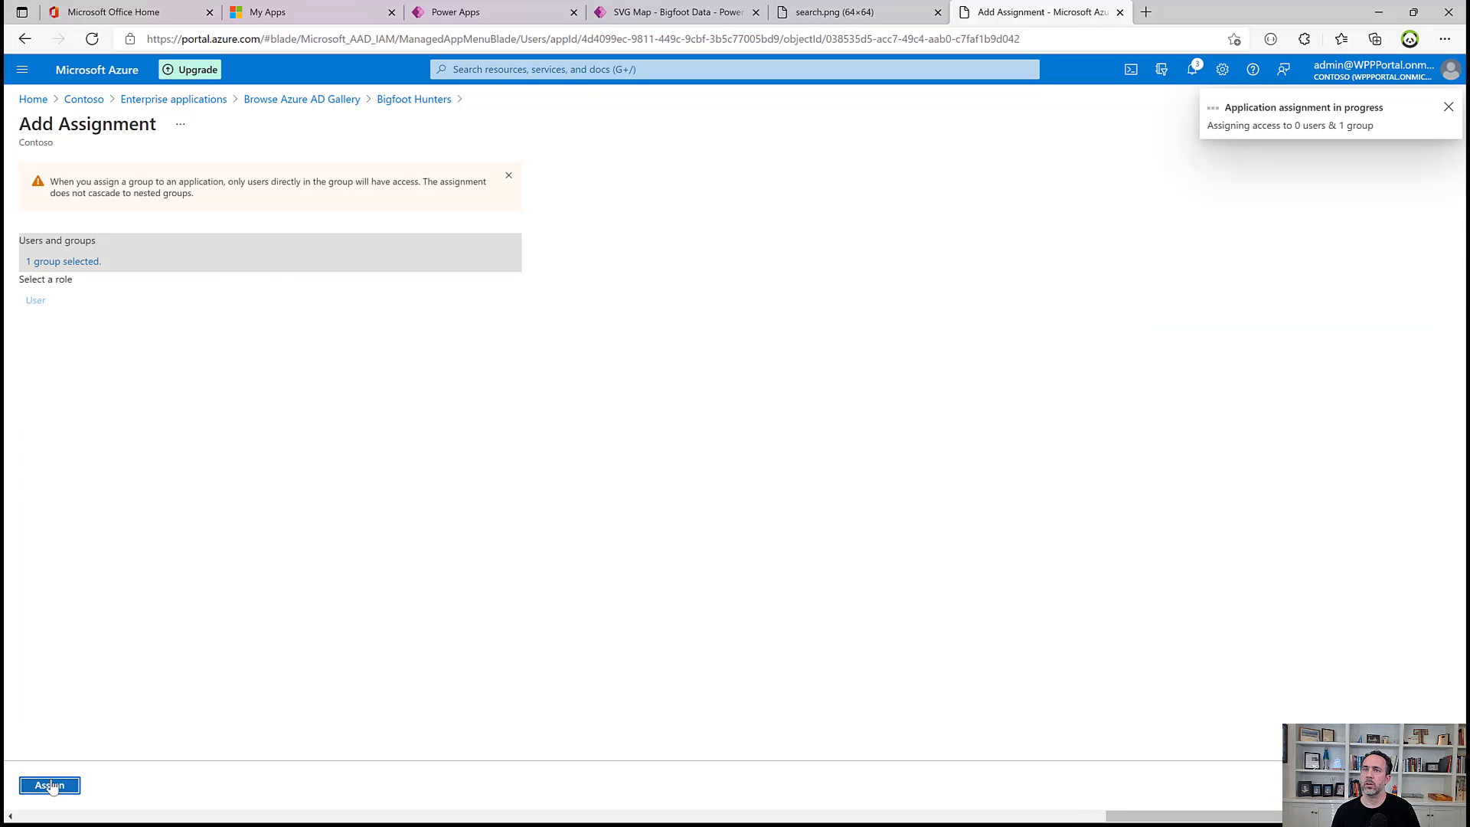
click(70, 187)
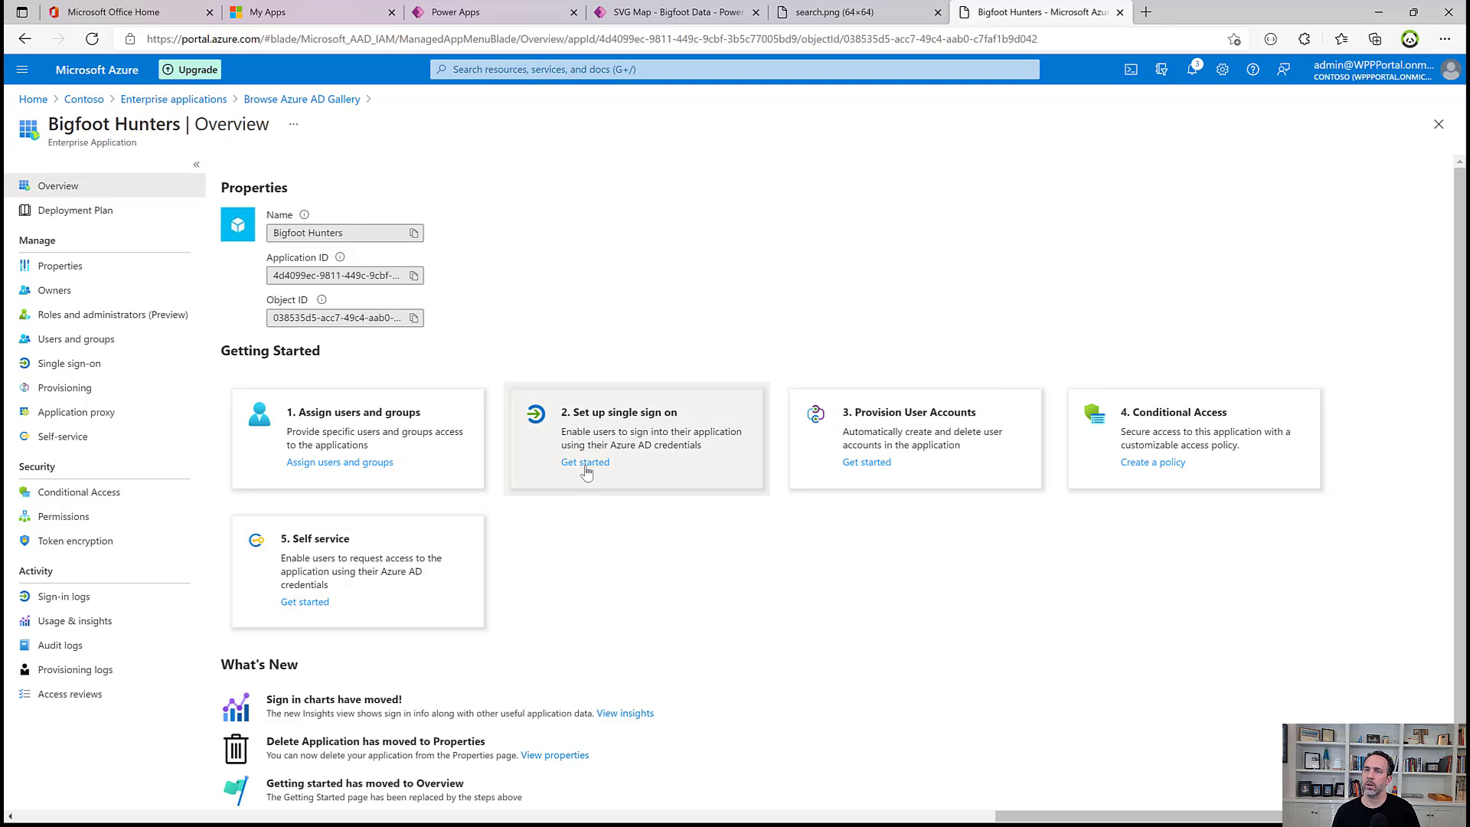
Set single sign-on to Linked with the SVG Map Power App's address as Sign on URL, and save
click(585, 463)
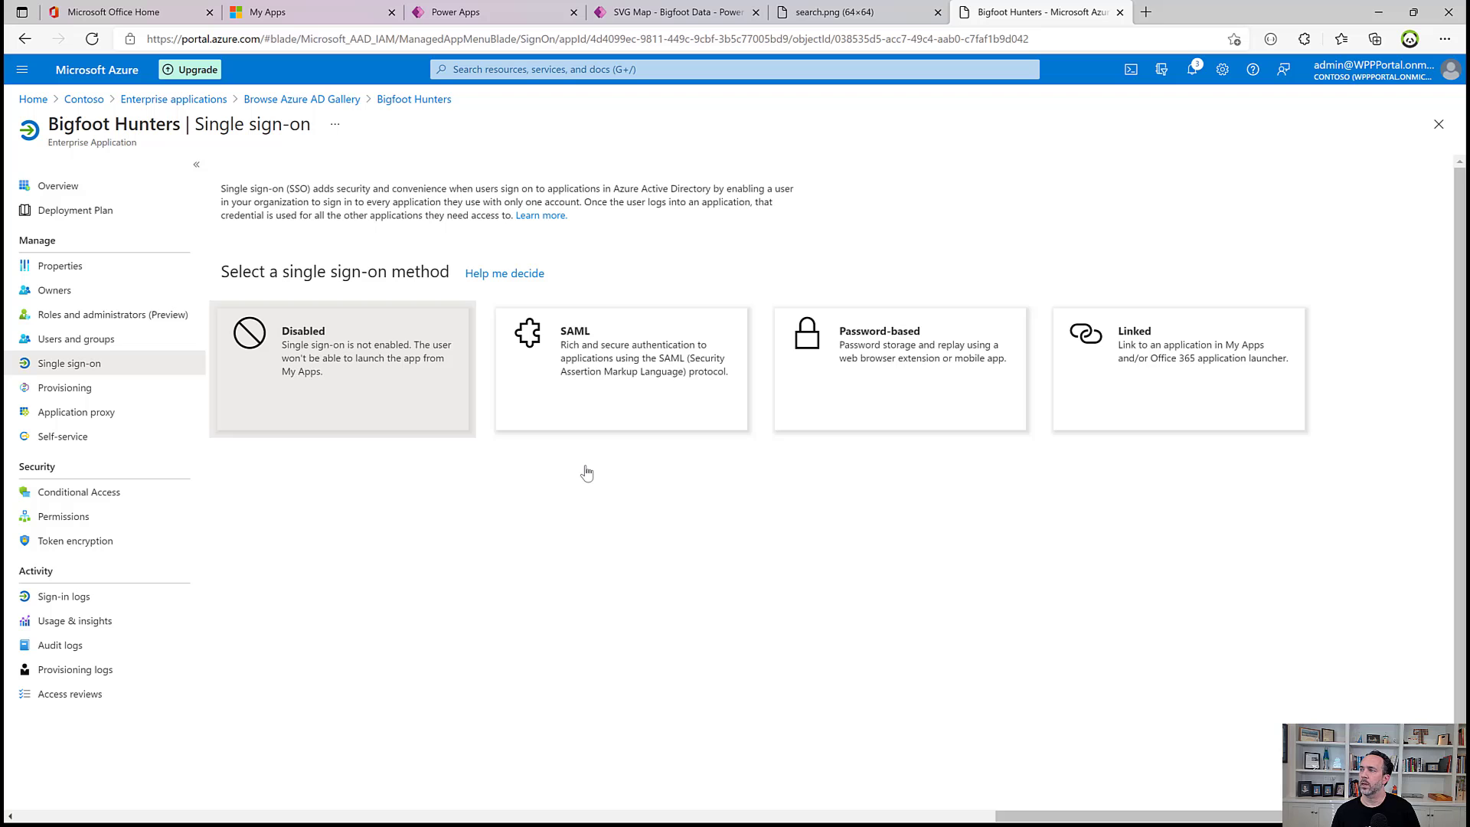
drag(1188, 337, 1190, 357)
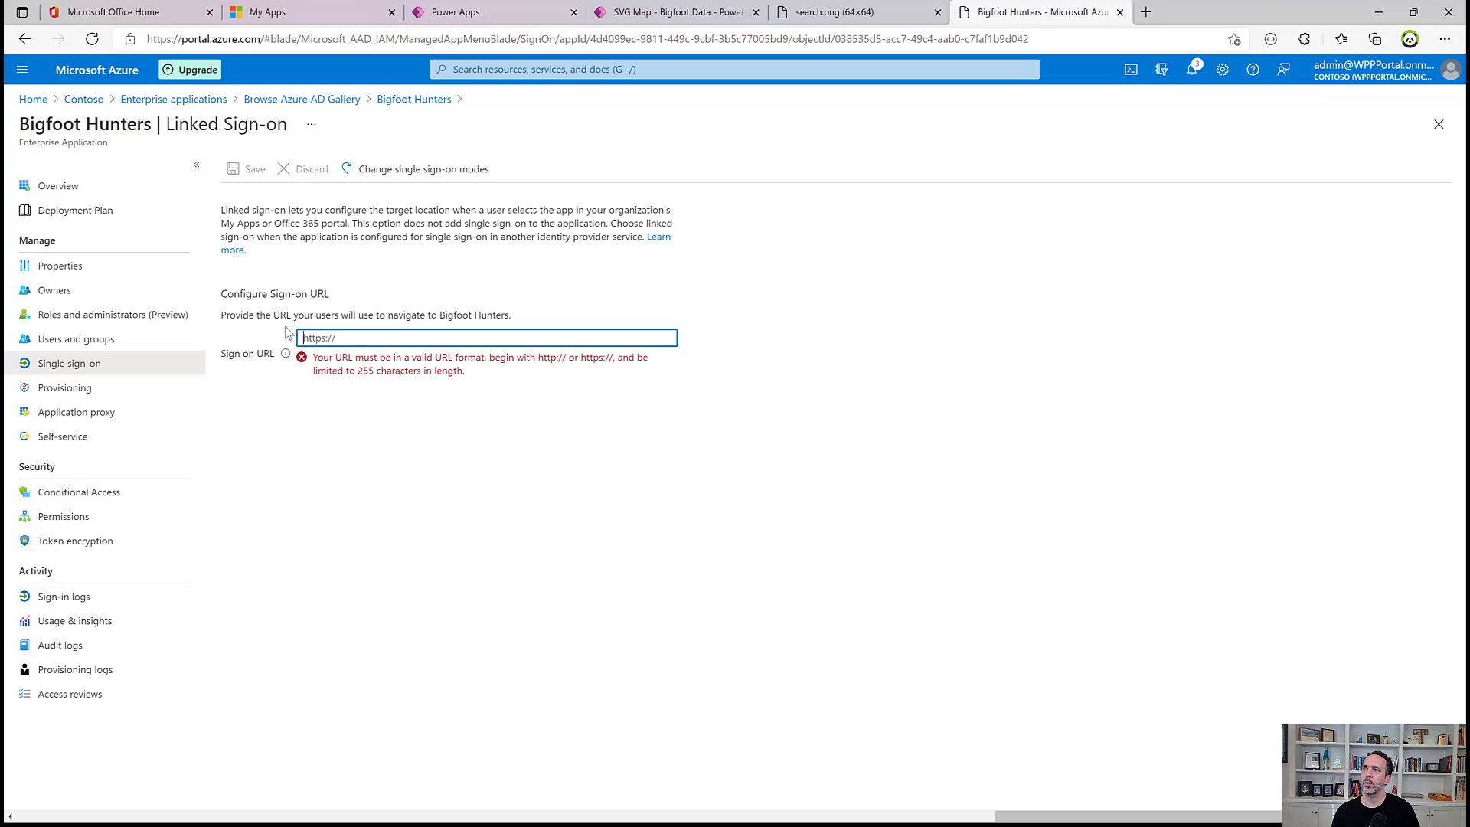
click(613, 12)
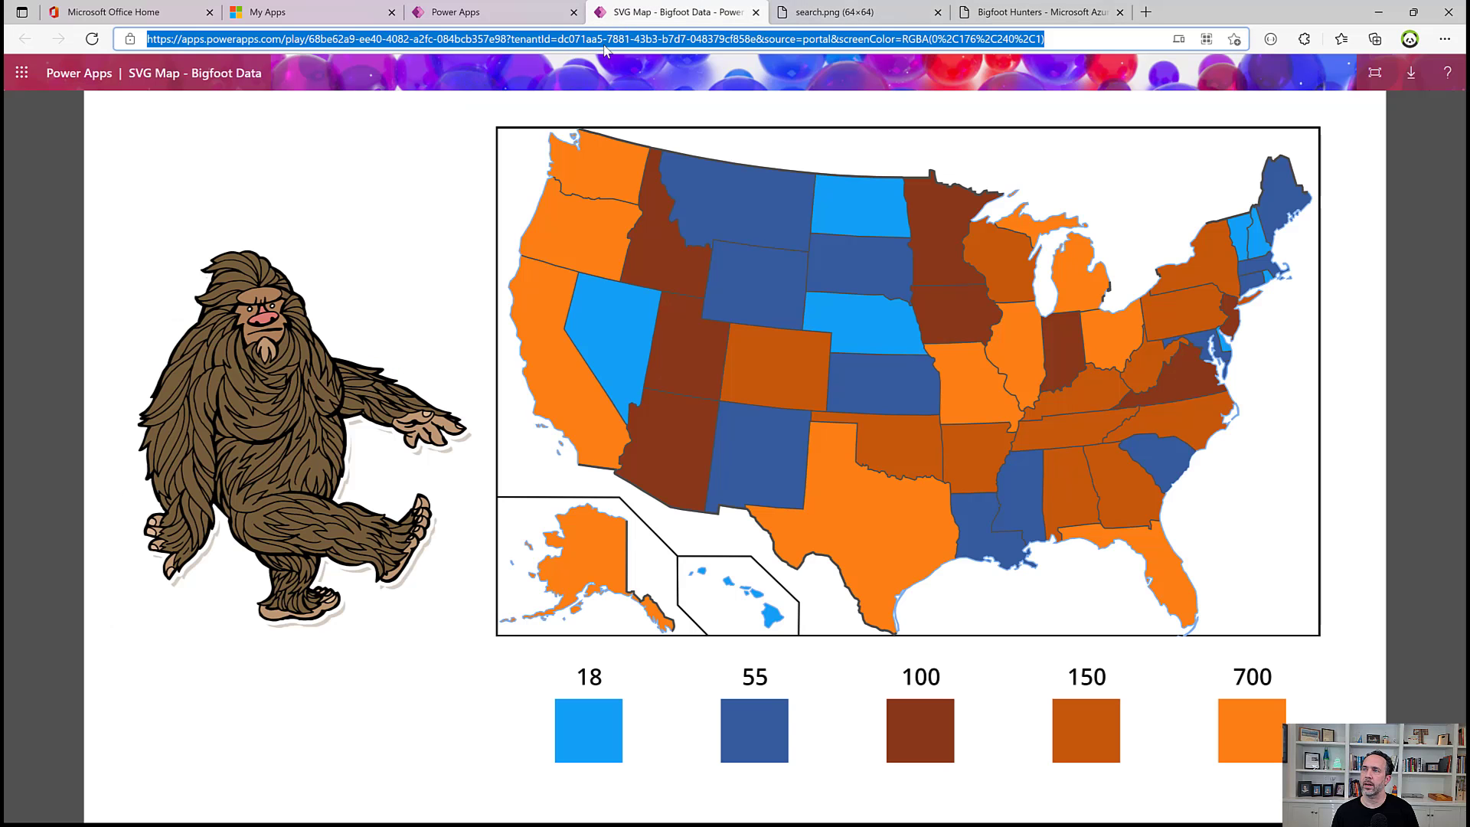
click(607, 37)
key(ctrl+a)
click(1029, 16)
key(ctrl+v)
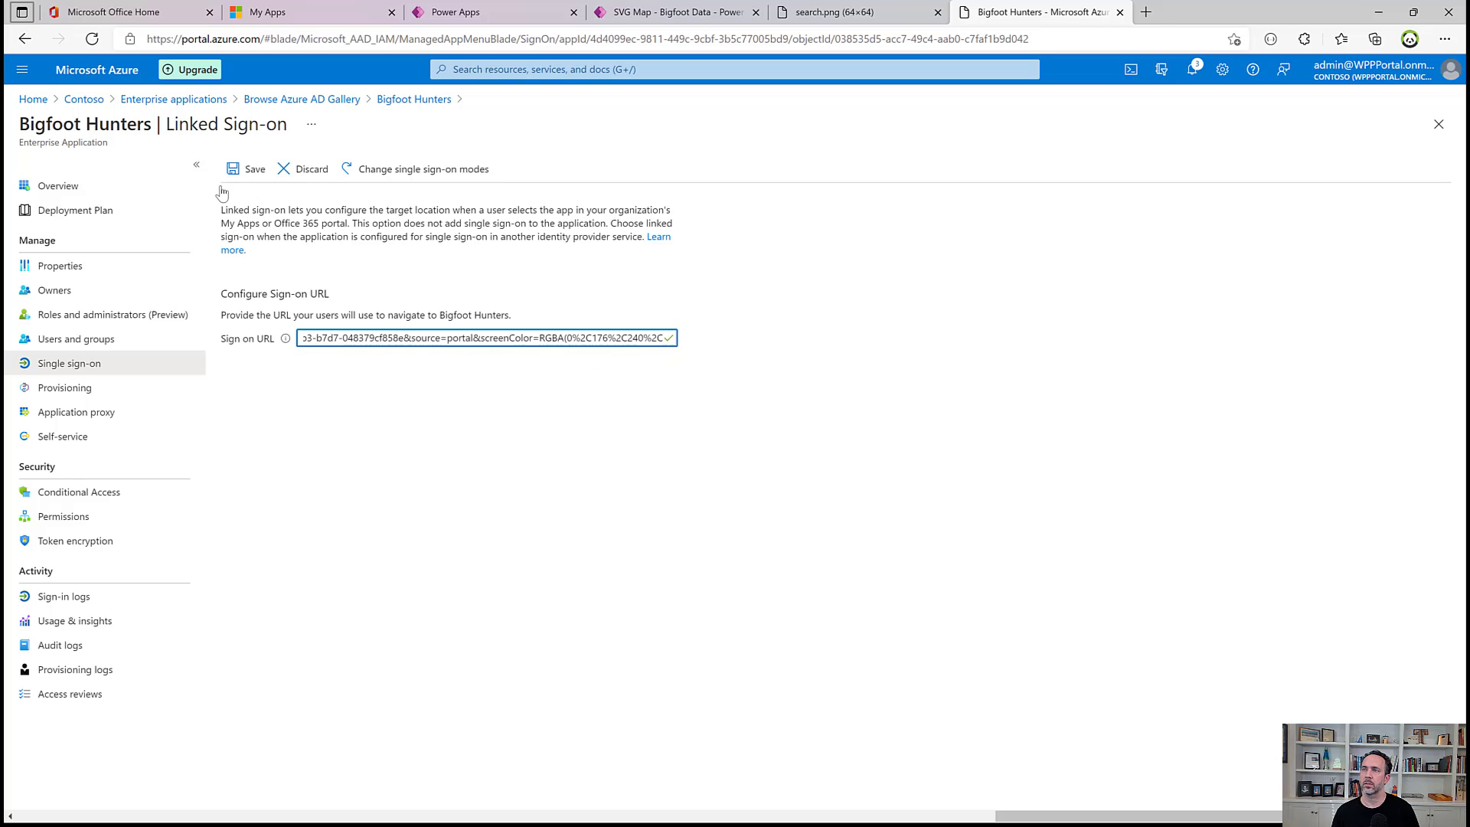
click(233, 172)
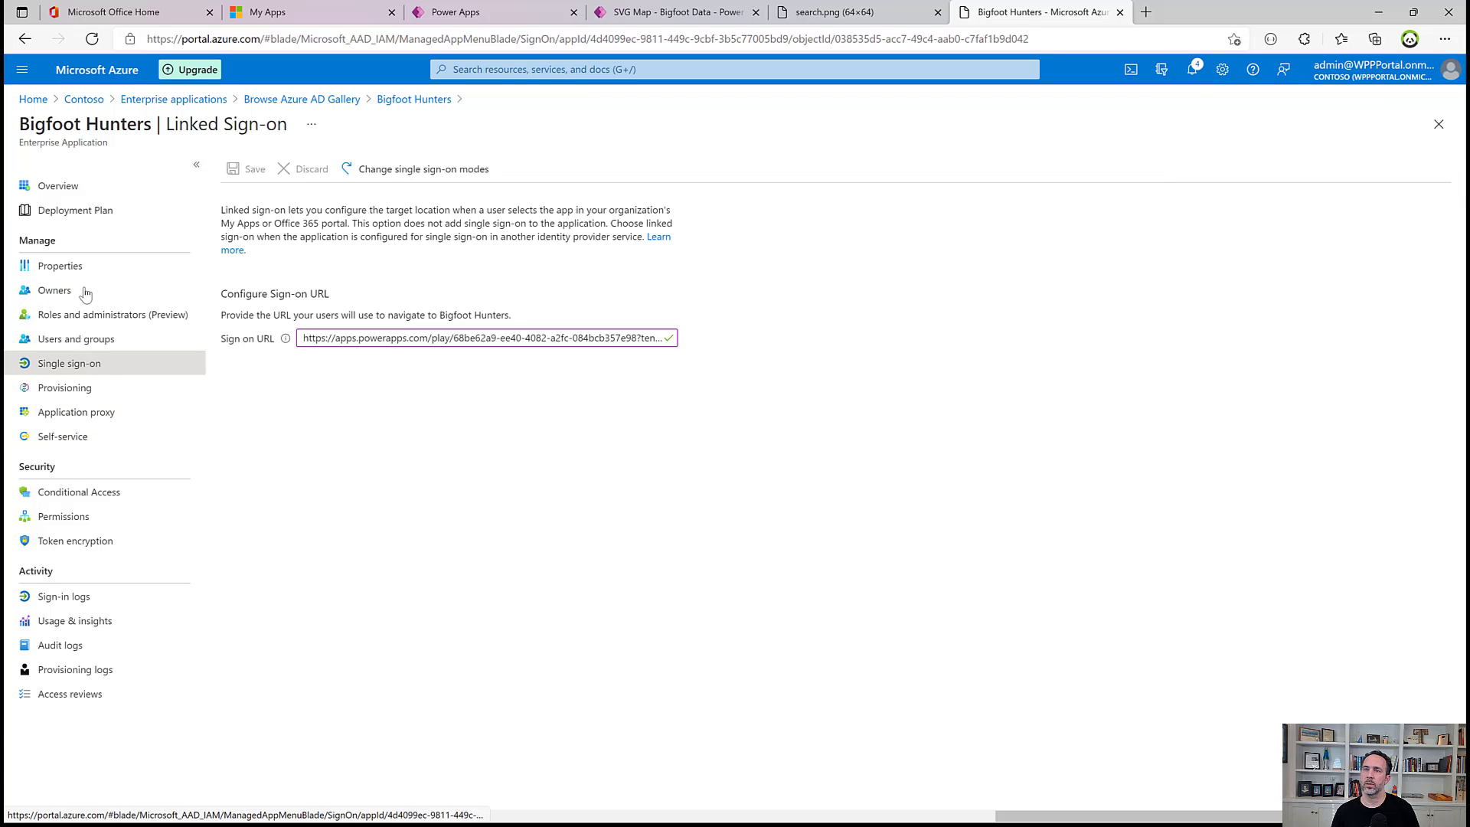
Upload search.png from Downloads as the logo in Properties and save
click(61, 266)
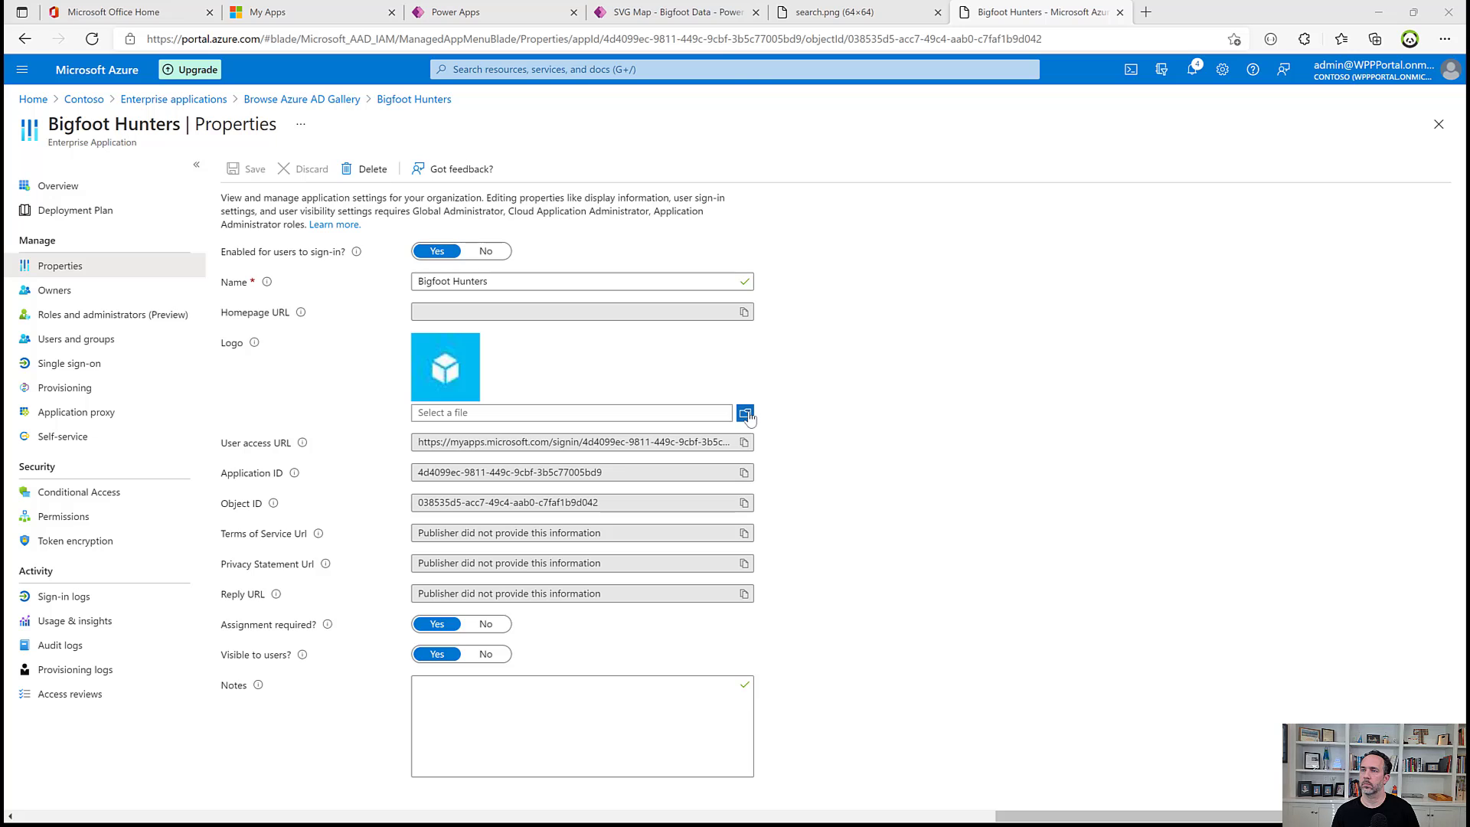
click(745, 413)
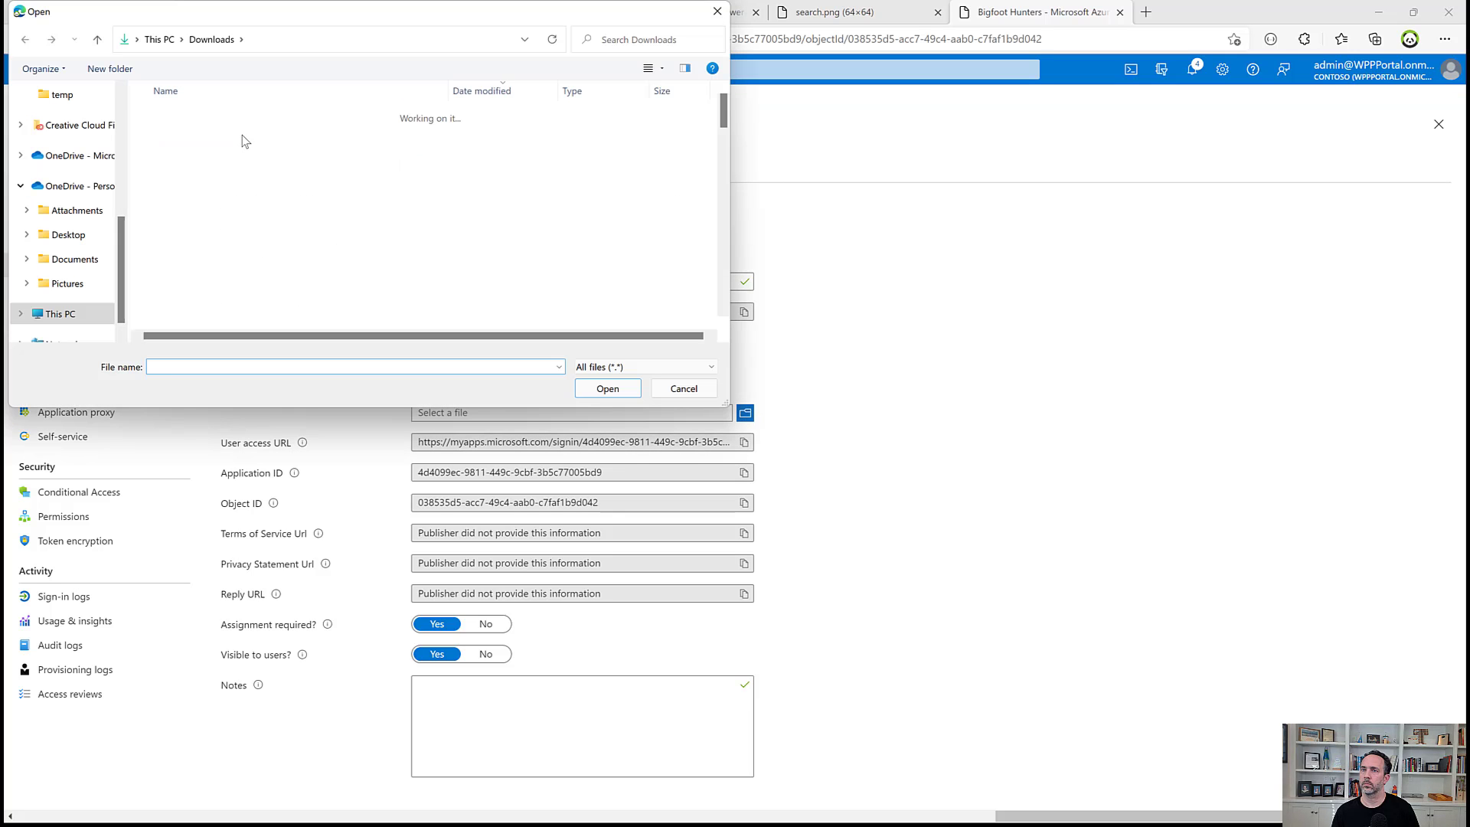
click(218, 160)
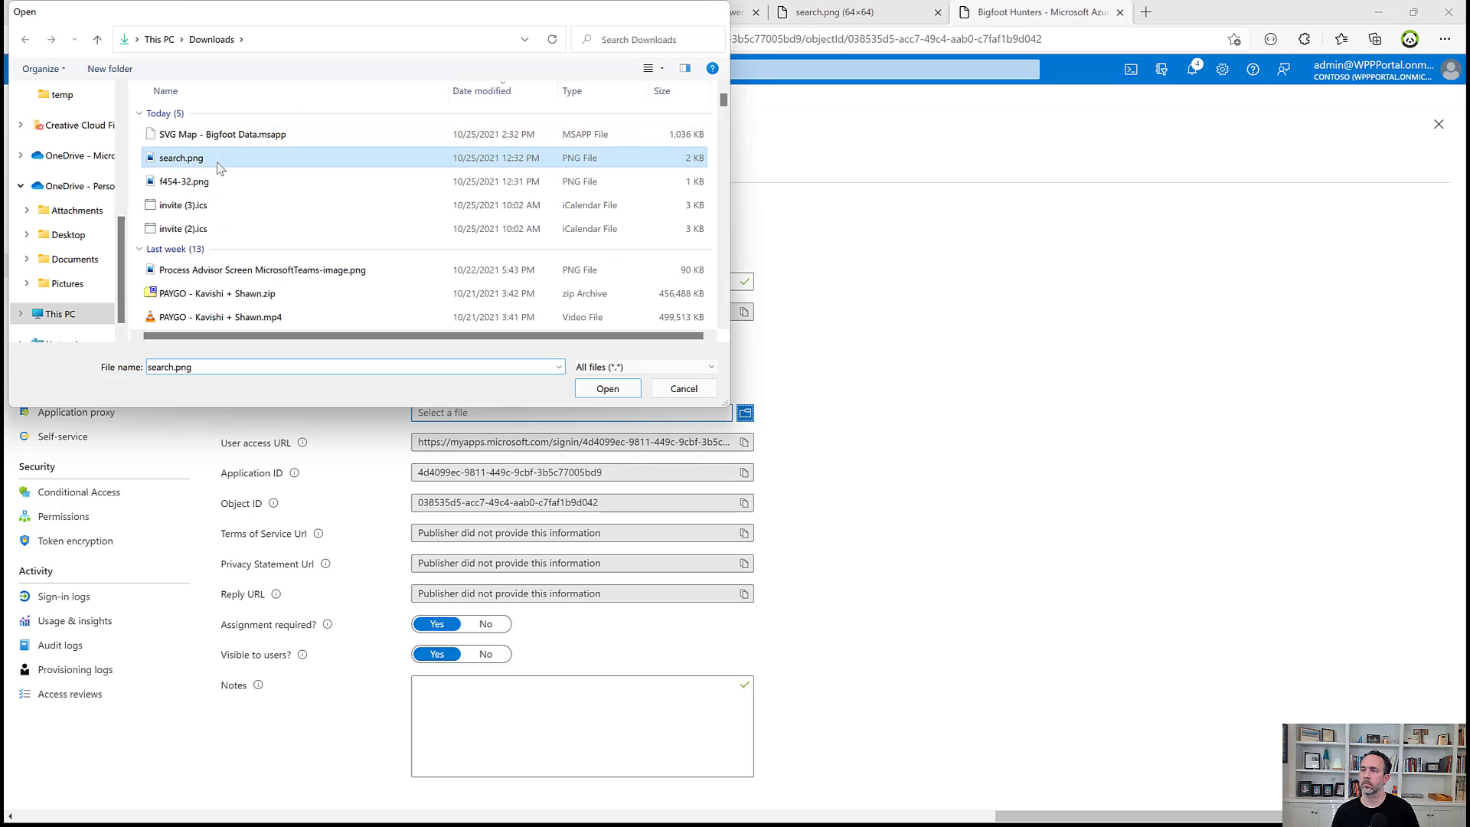
double_click(218, 163)
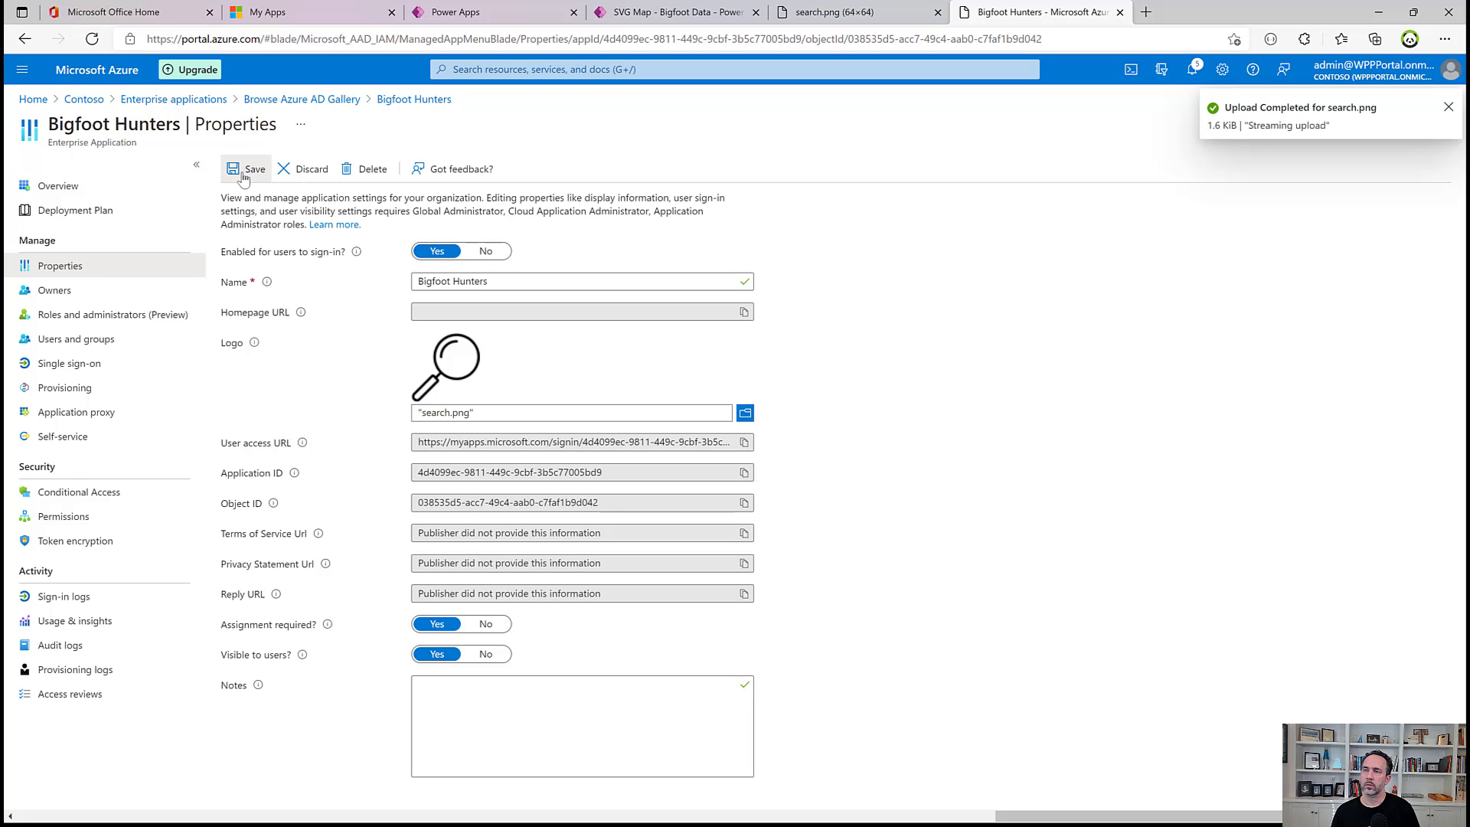
click(244, 176)
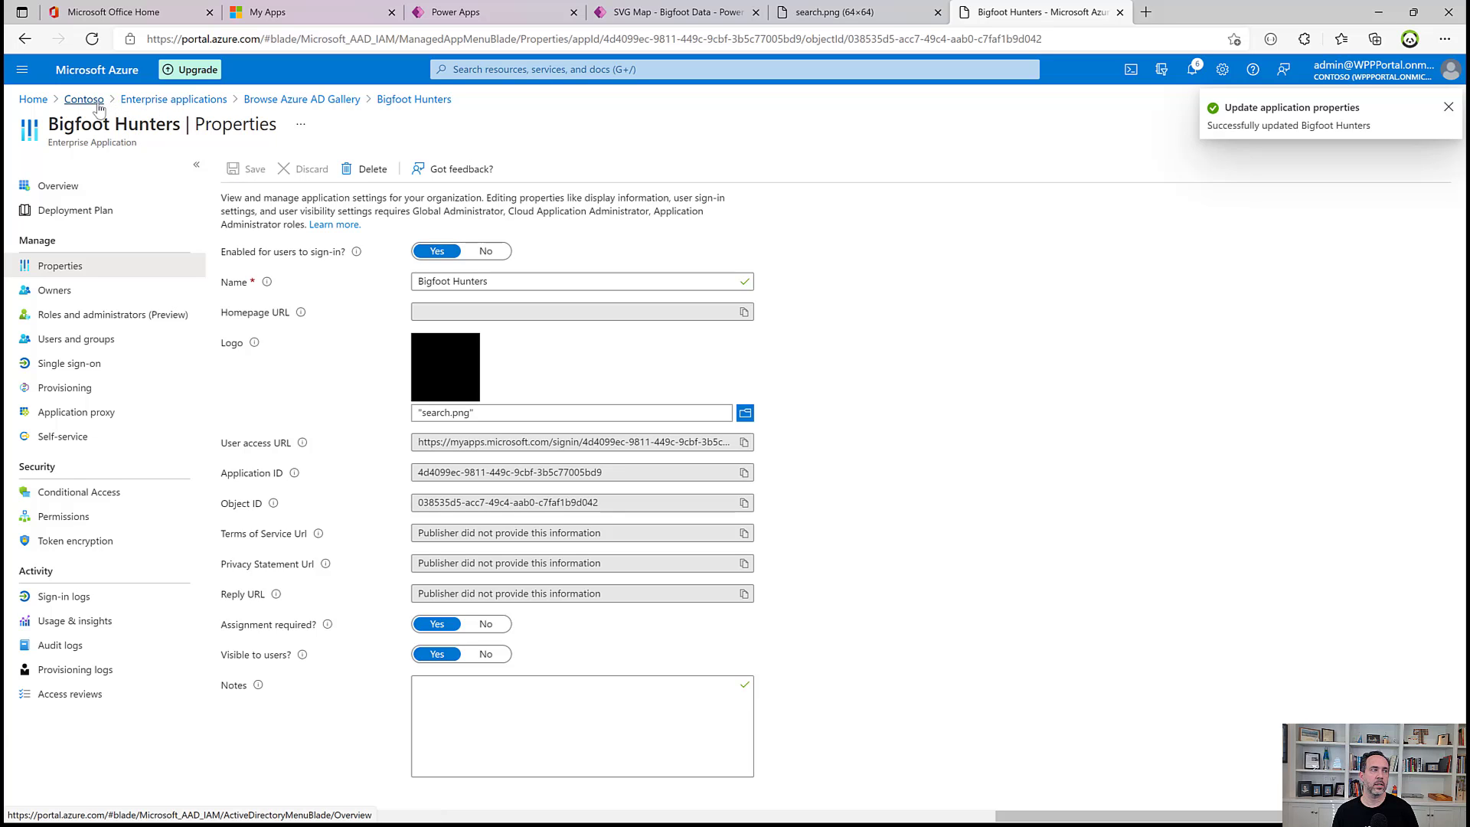
In the directory's User settings, add Bigfoot Hunters to the Office 365 default applications
click(84, 99)
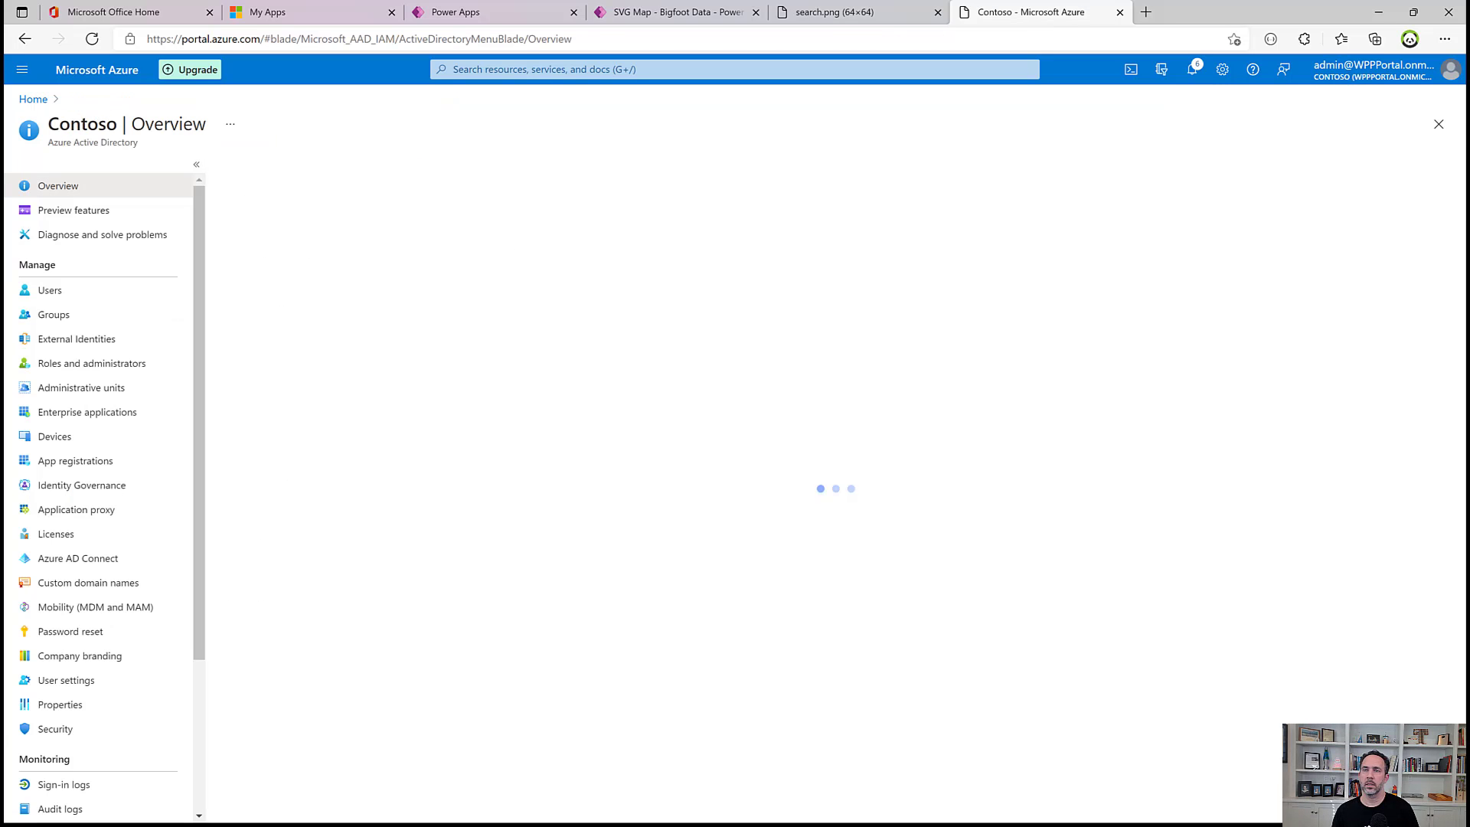
click(77, 679)
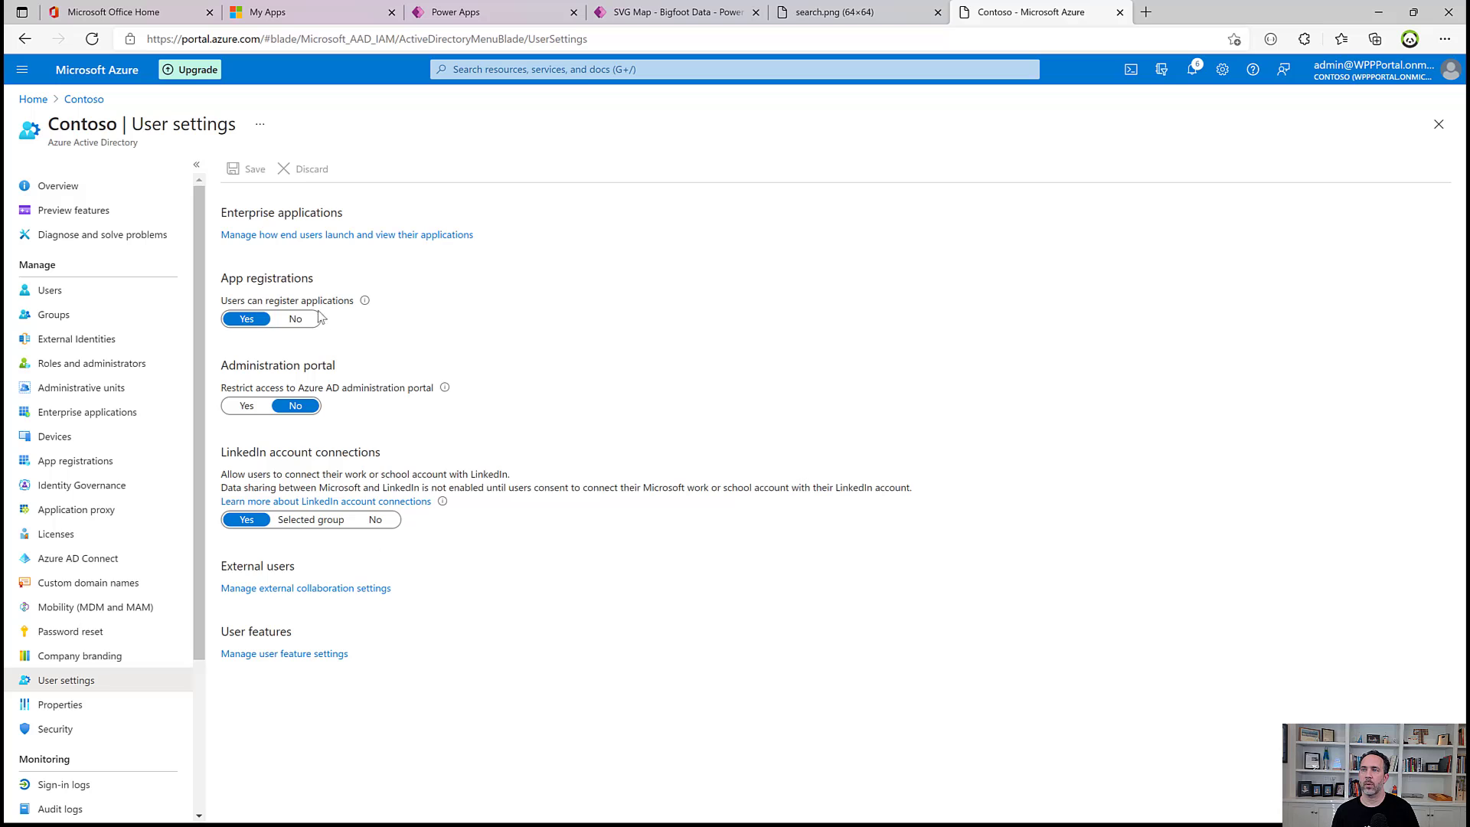
click(347, 235)
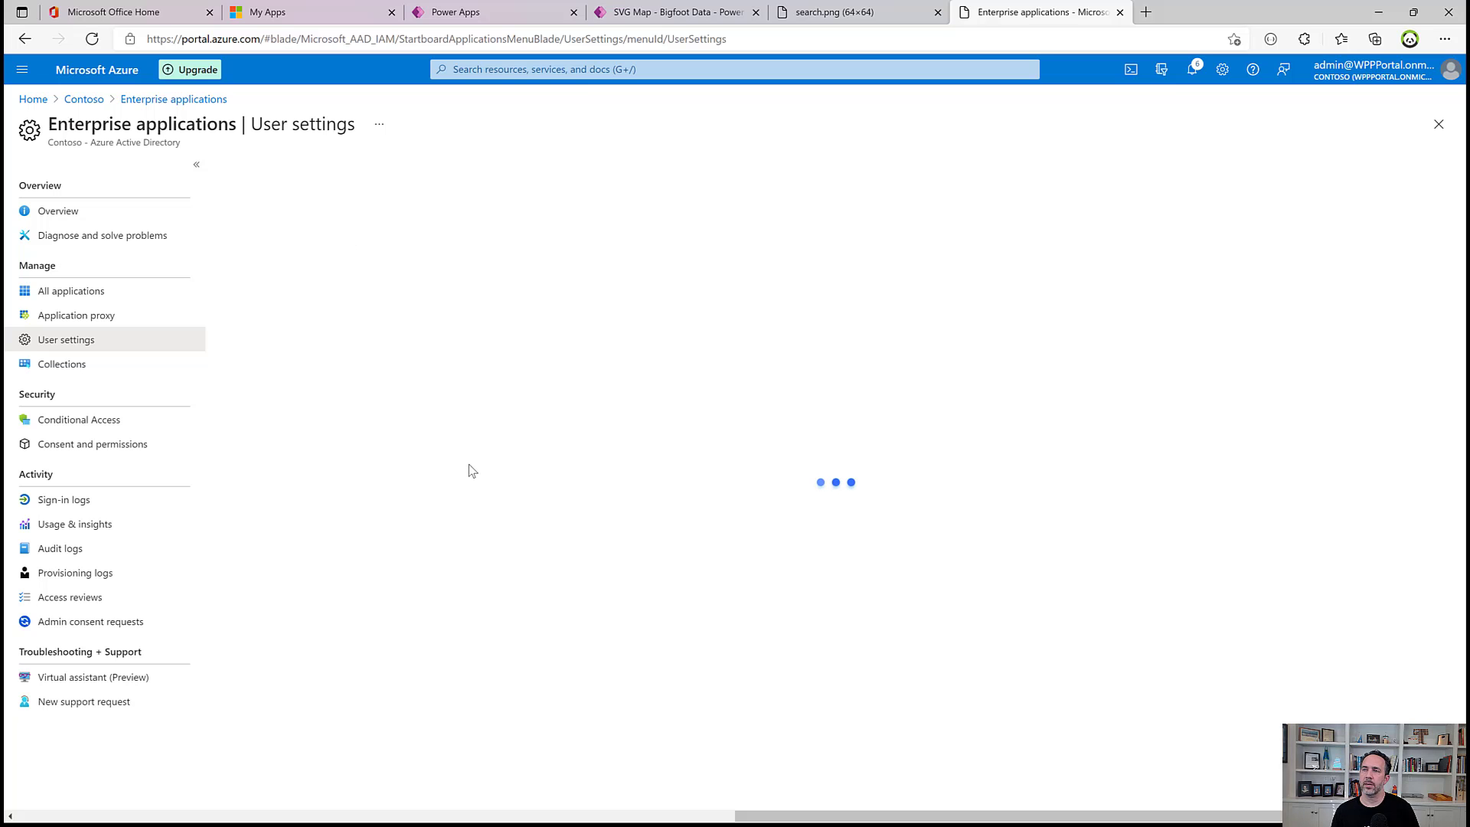
scroll(430, 709, down, 2)
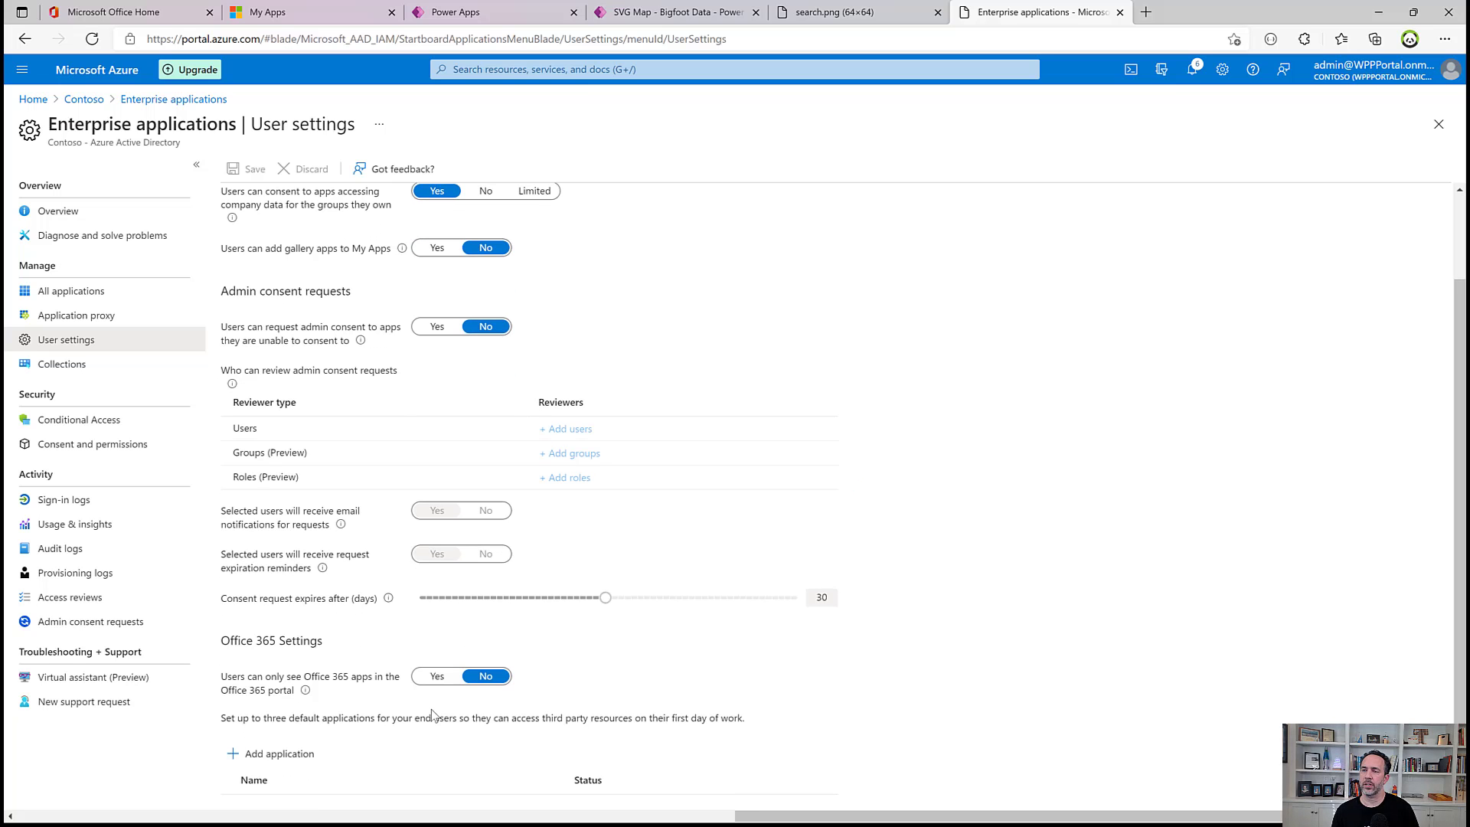
click(265, 756)
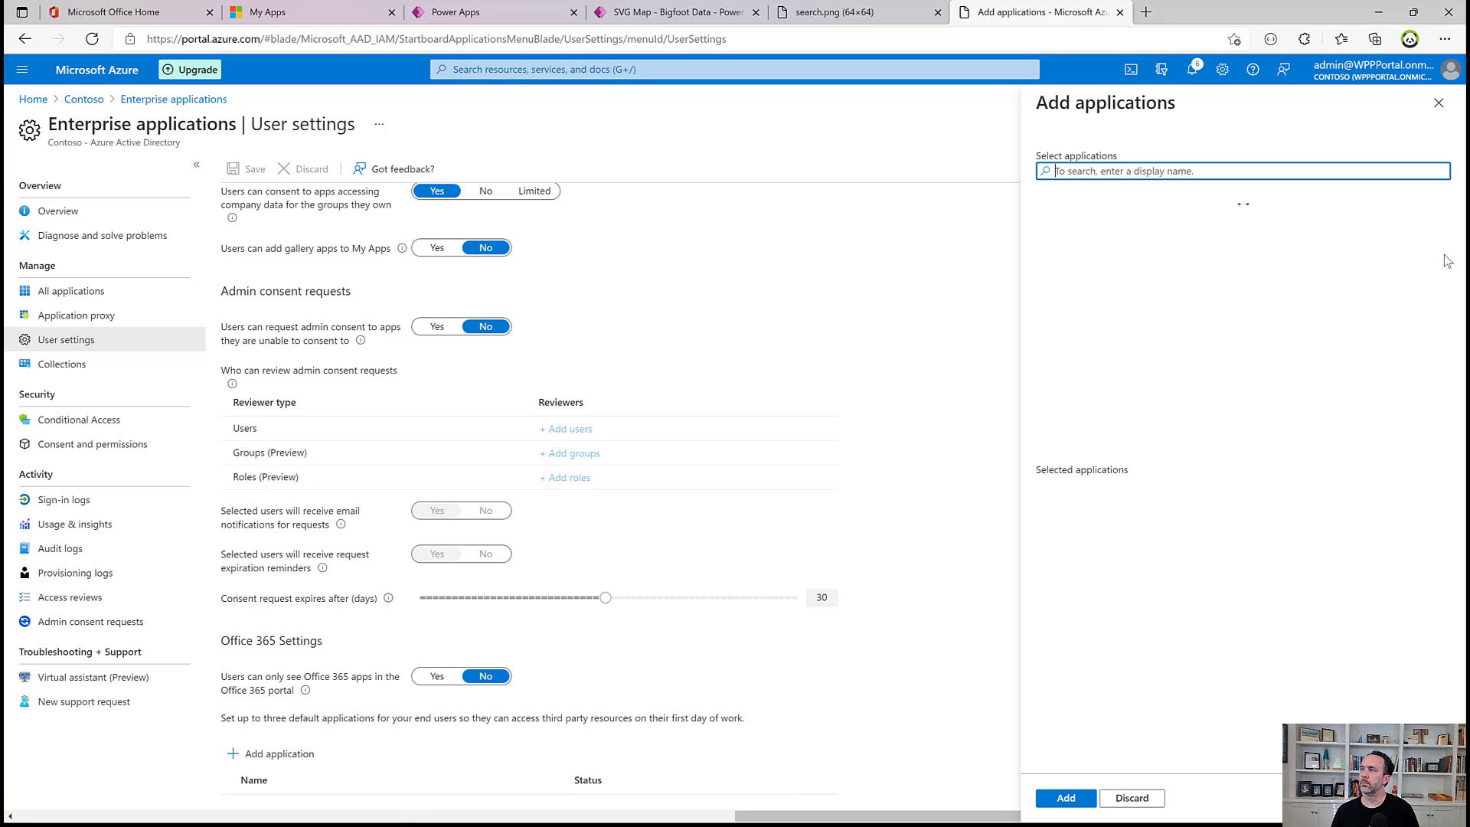
scroll(1446, 252, down, 3)
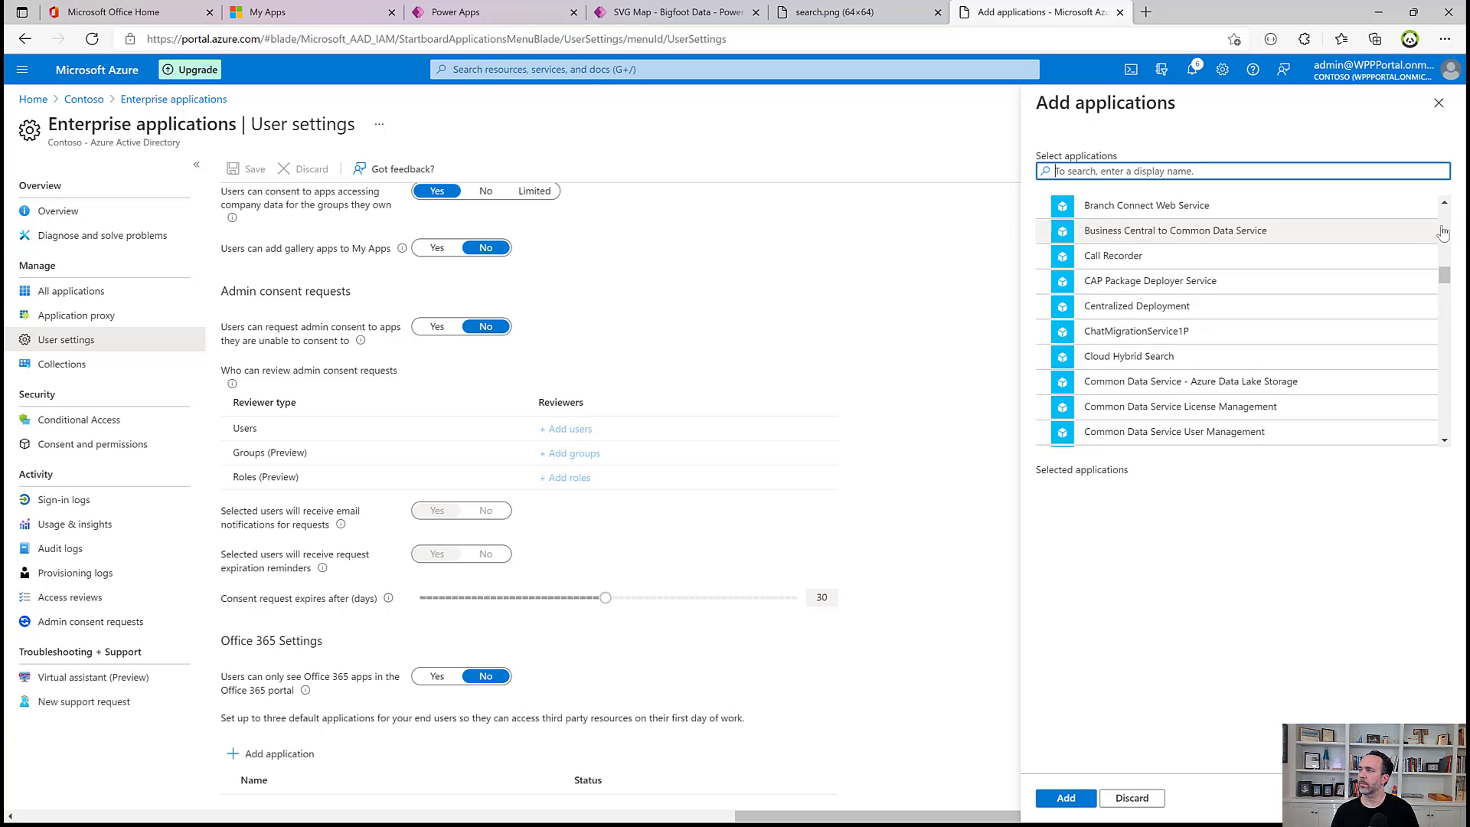
scroll(1443, 233, up, 3)
click(1091, 356)
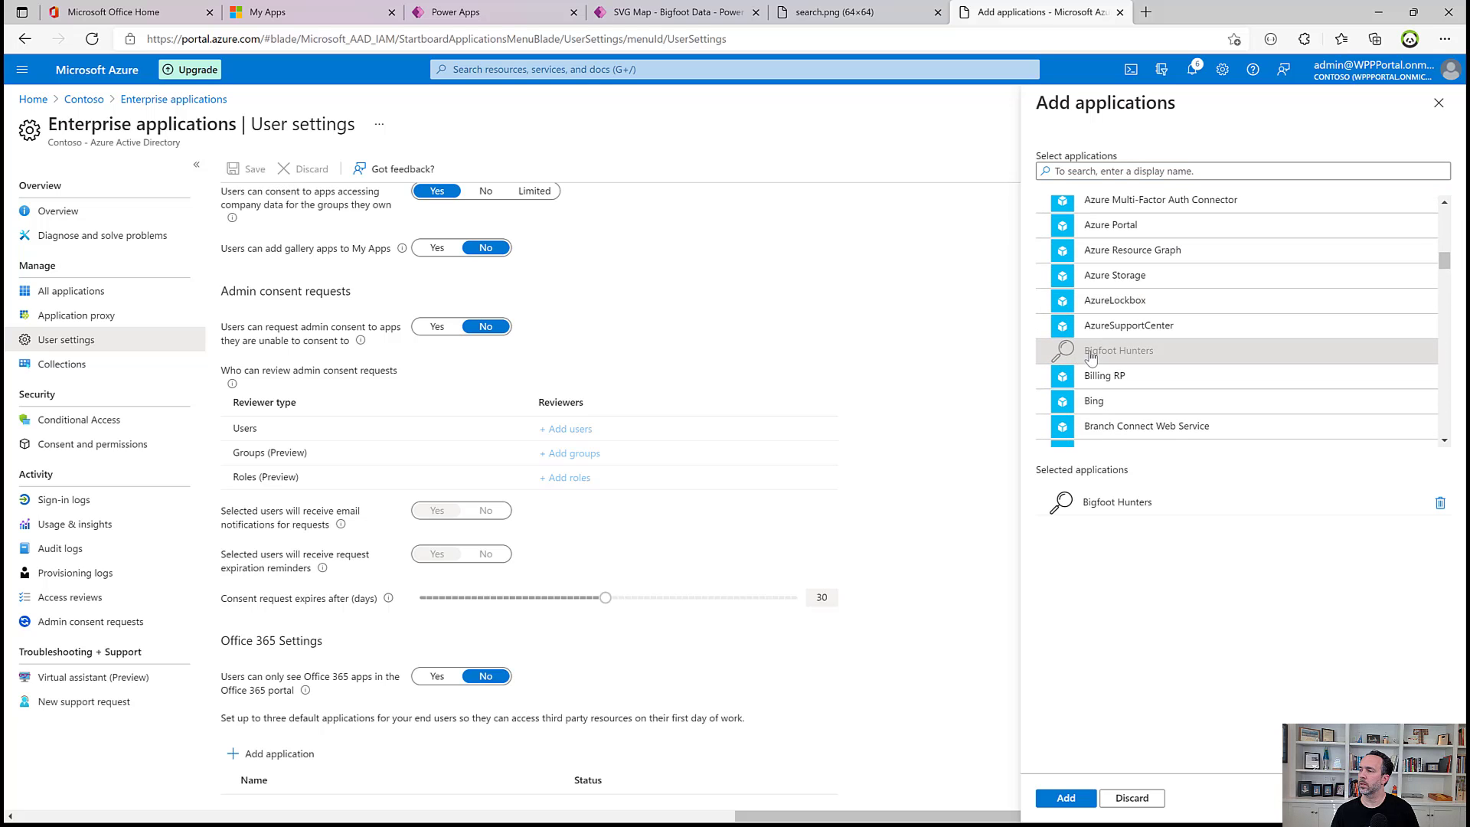
click(1066, 798)
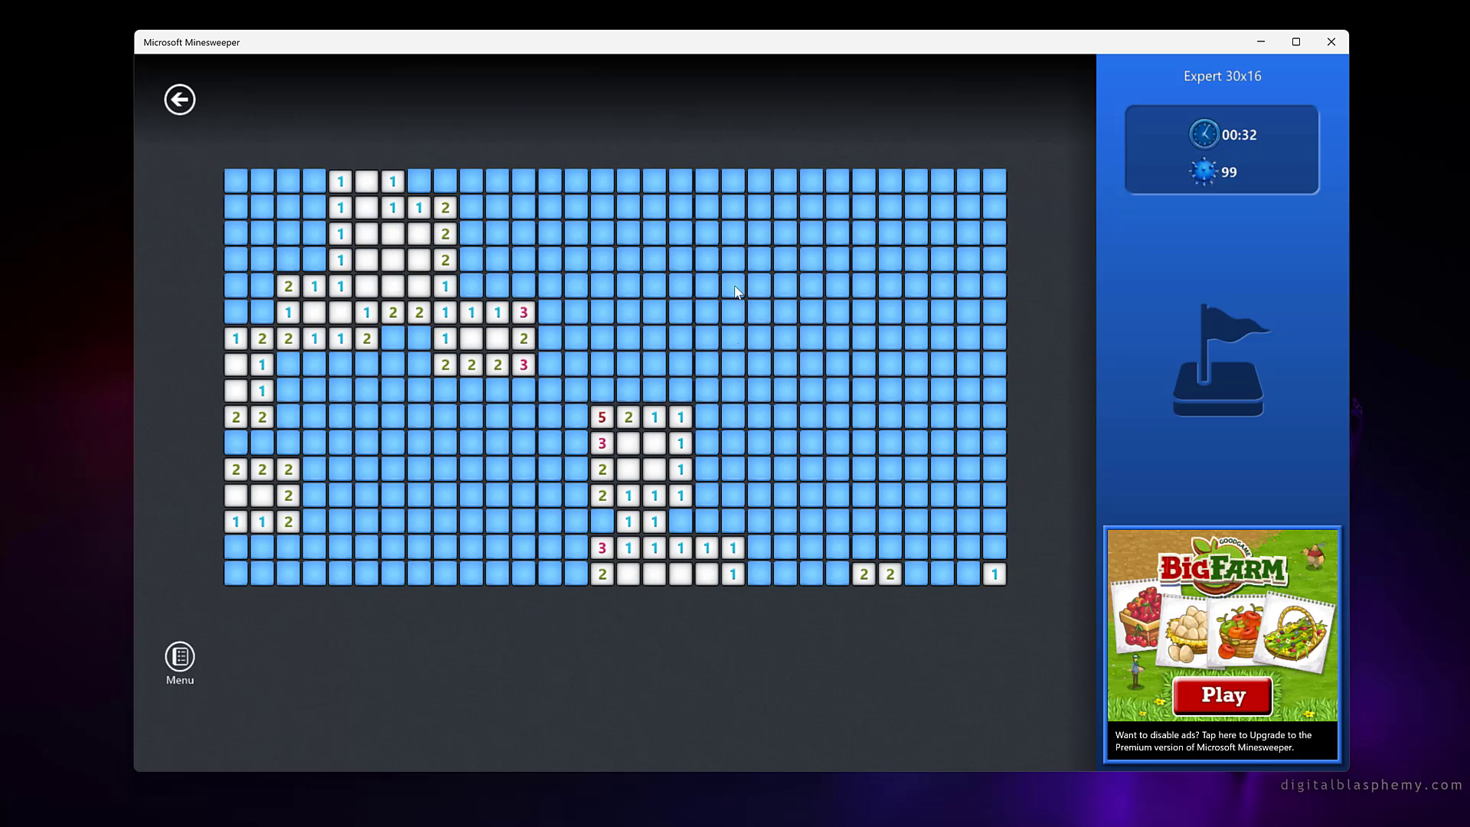
Uncover four regions of the Expert board, the last one hitting a mine
click(743, 298)
click(743, 377)
click(720, 193)
click(567, 289)
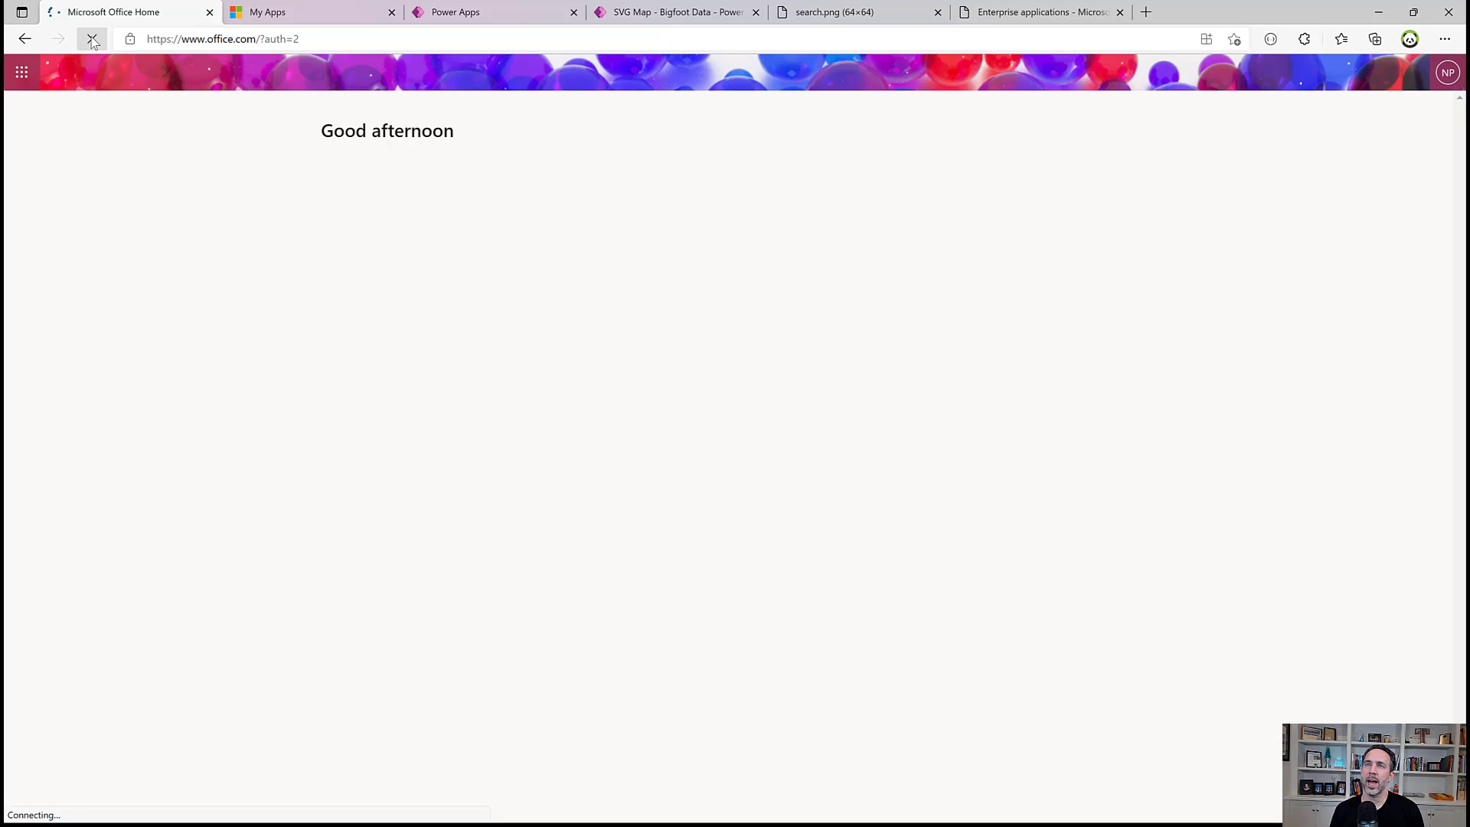
click(35, 79)
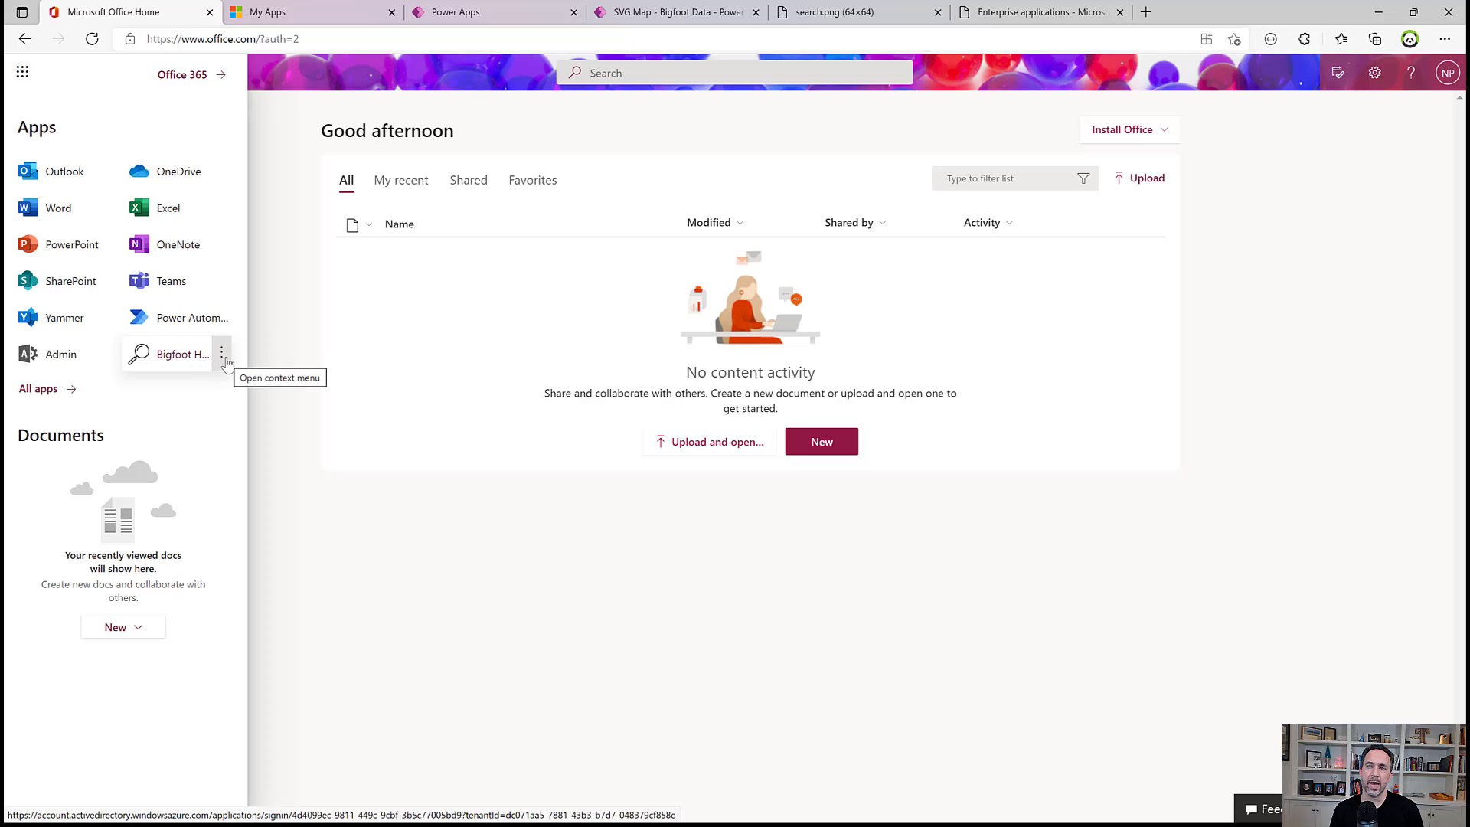
click(224, 357)
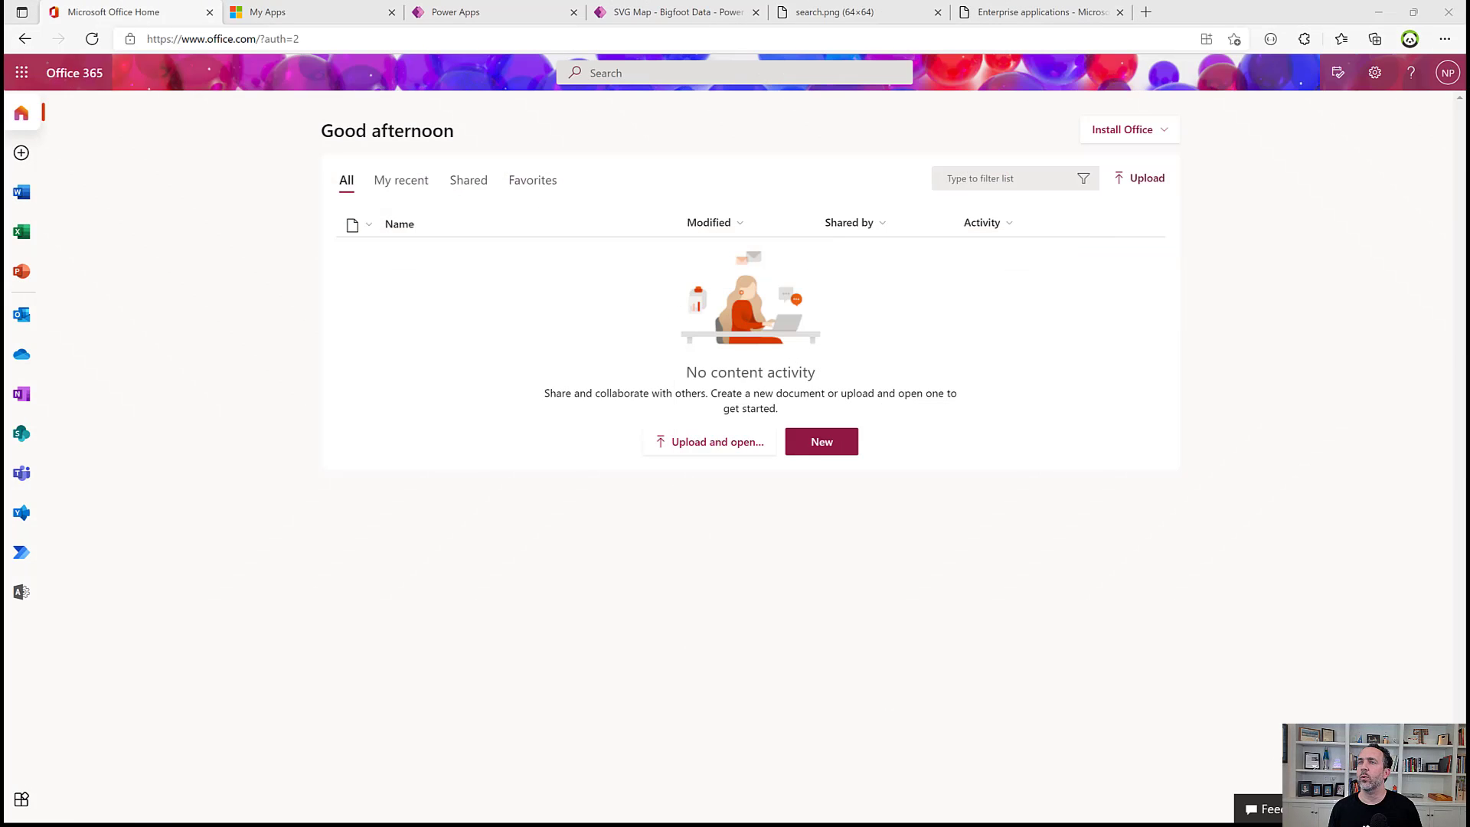
Scroll through the My Apps grid of available apps, then go back to the Enterprise applications user settings
click(261, 16)
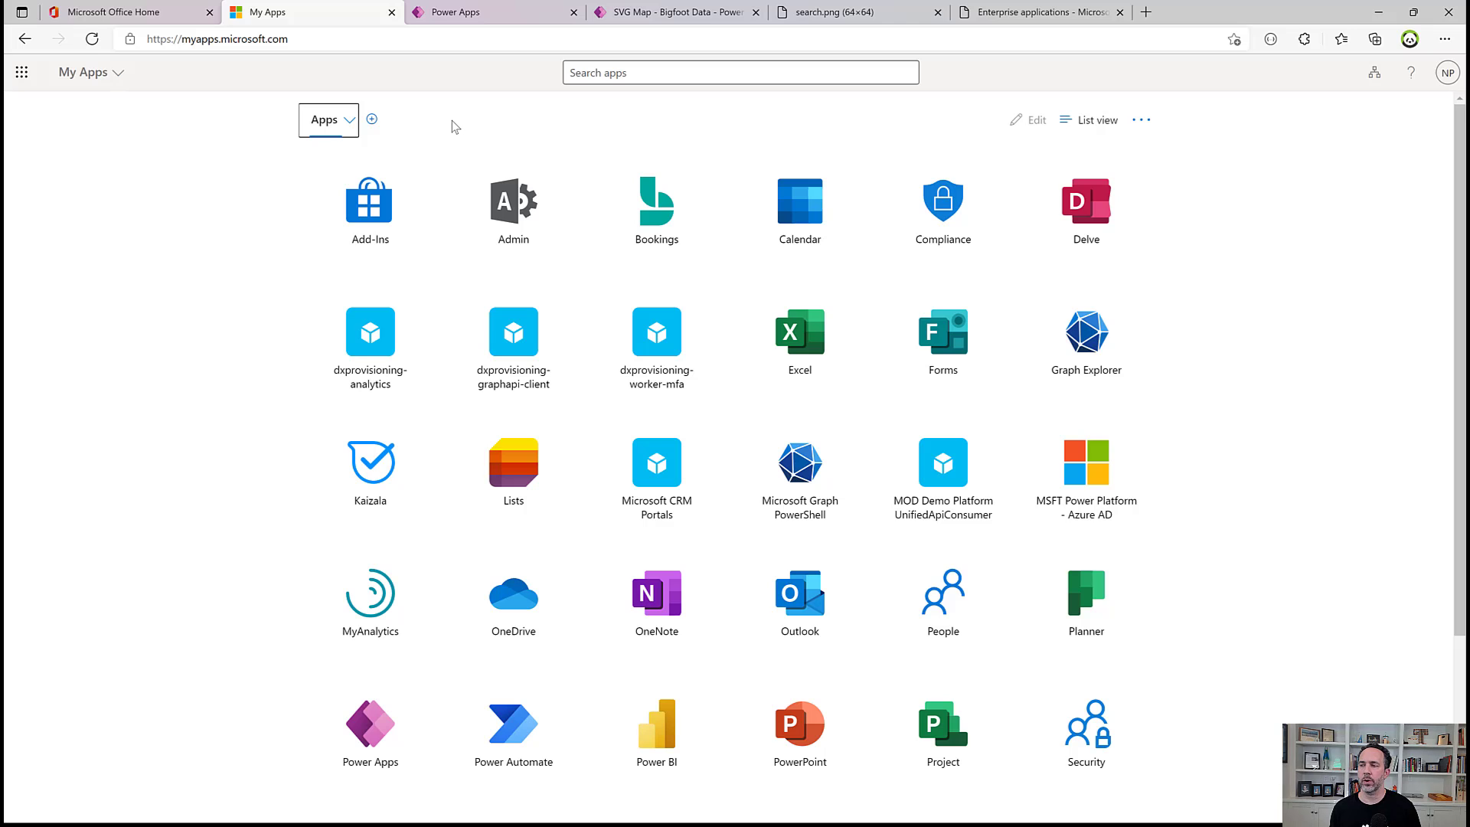
scroll(681, 429, down, 3)
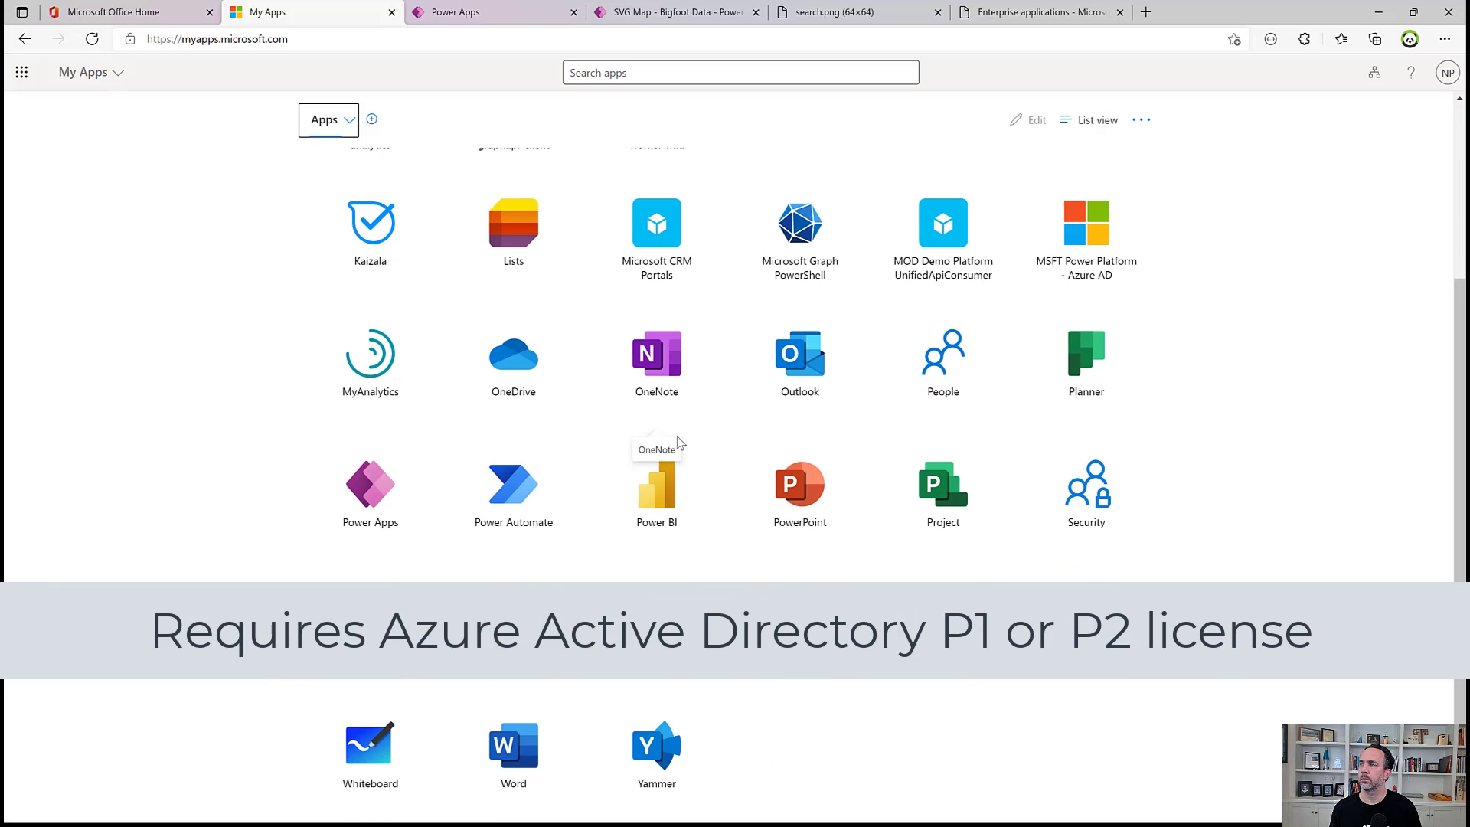
scroll(217, 250, up, 3)
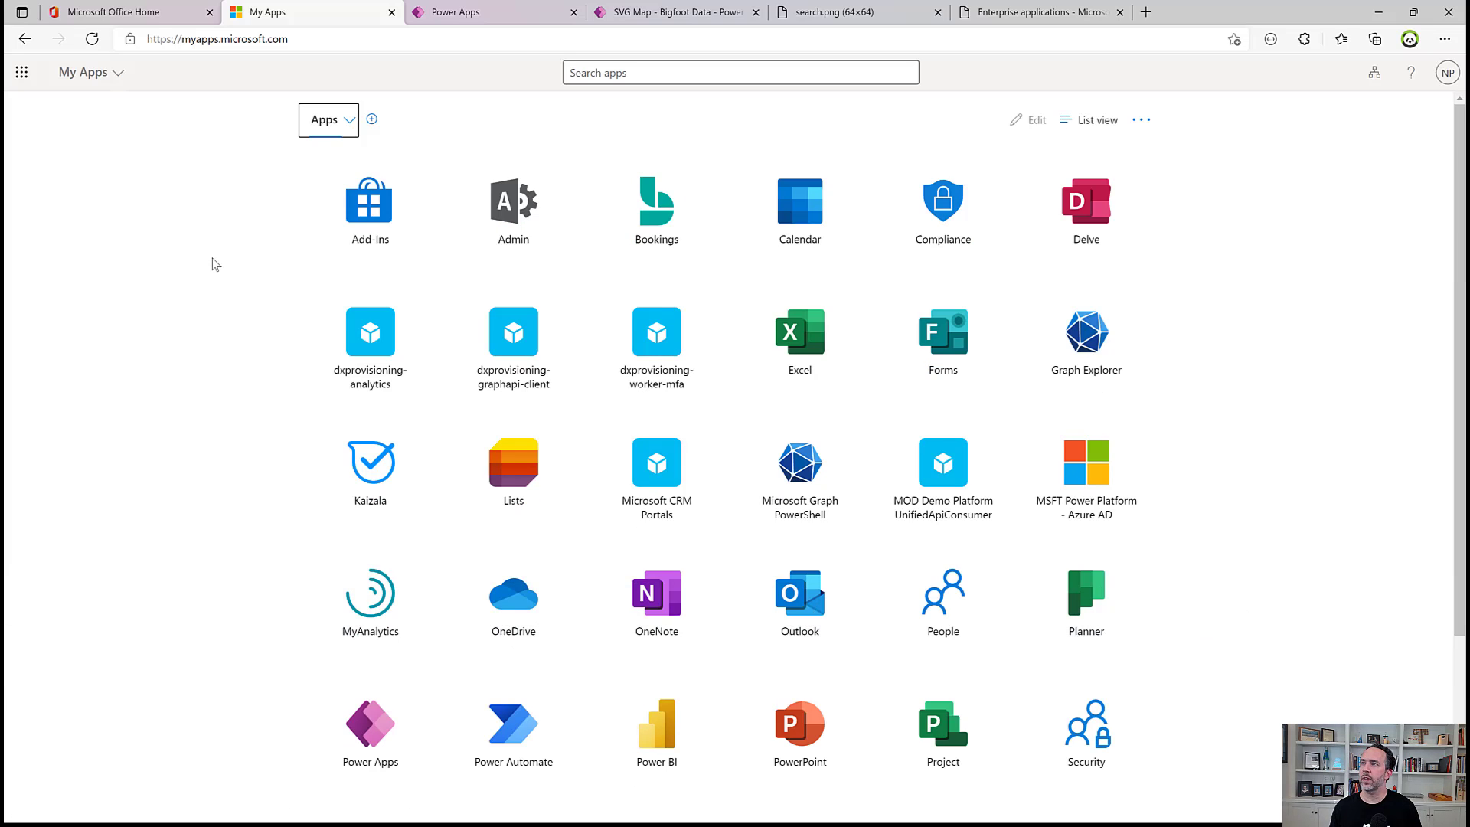
click(1039, 18)
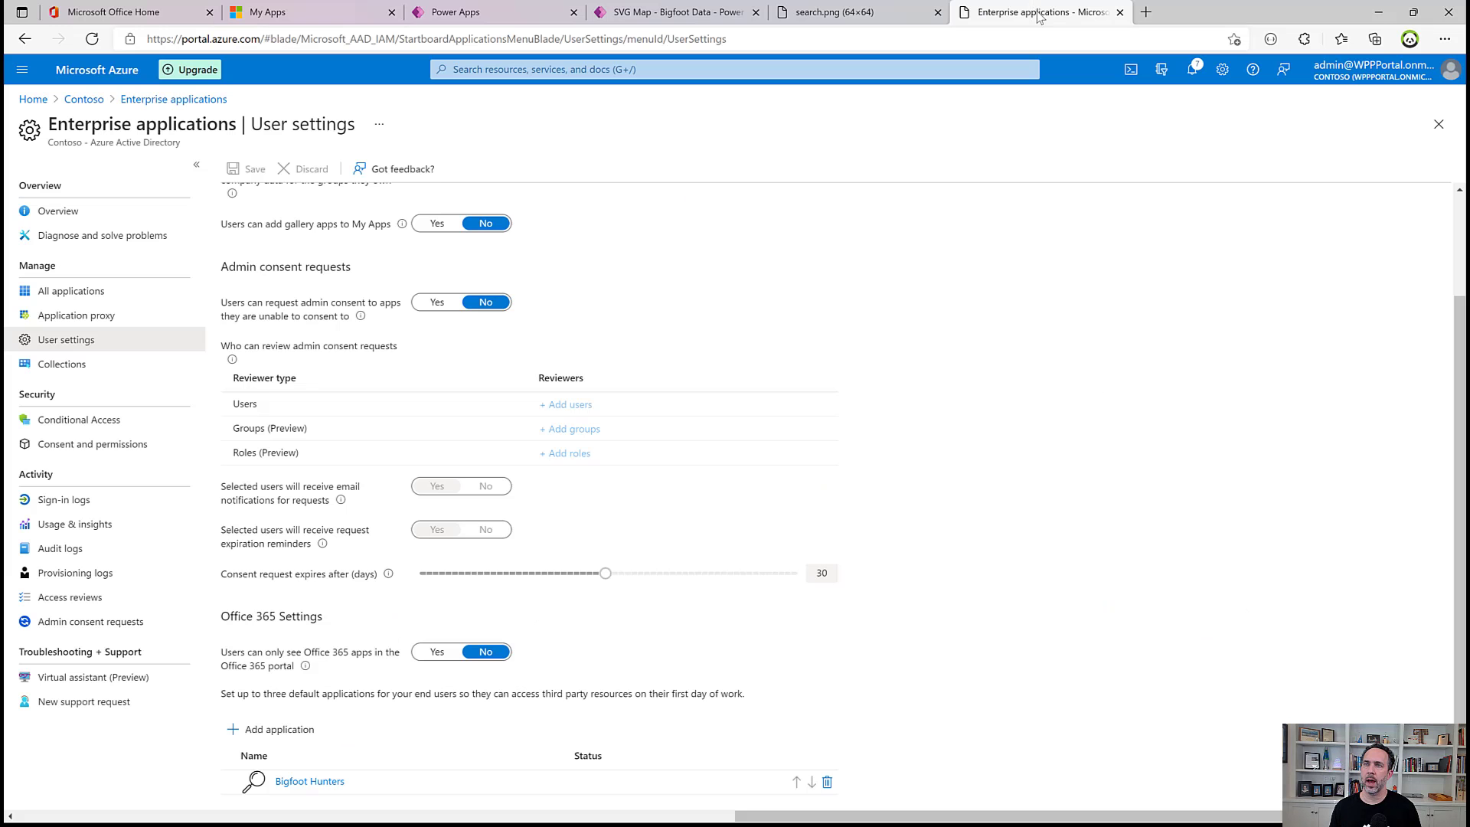
Start a new app collection under Enterprise applications > Collections and name it 'Power Apps'
click(84, 100)
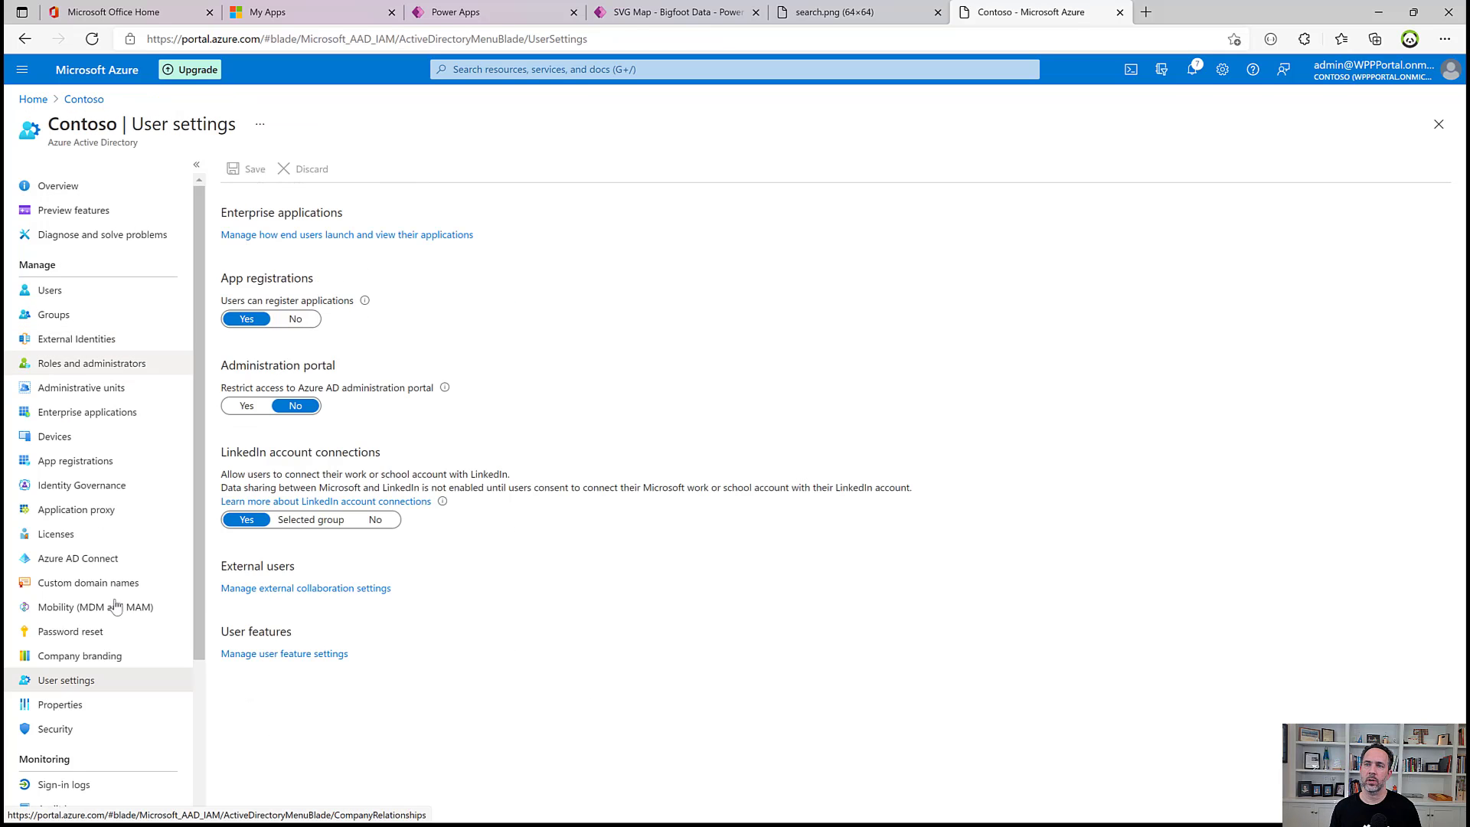
click(75, 414)
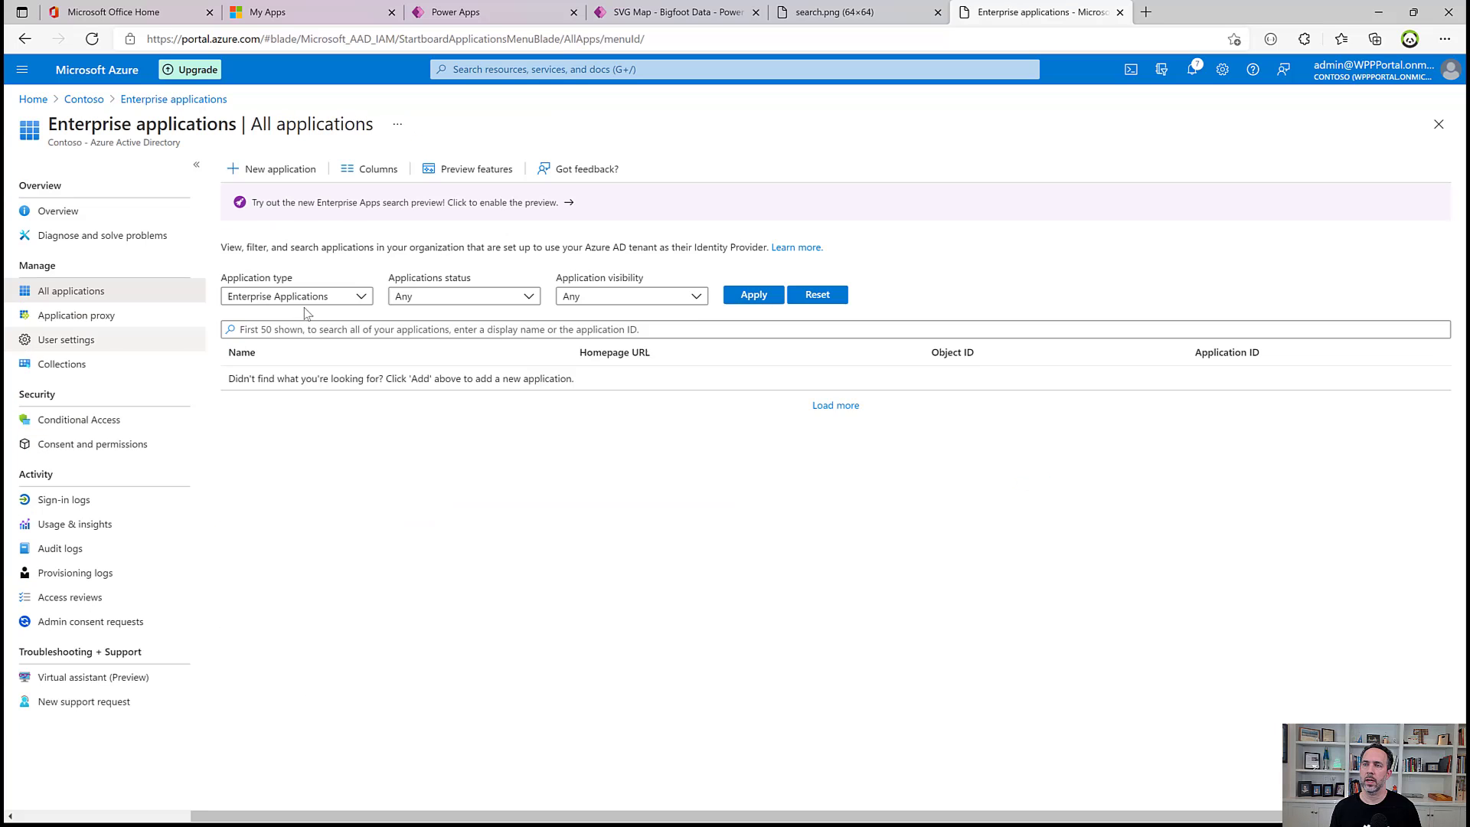
click(96, 365)
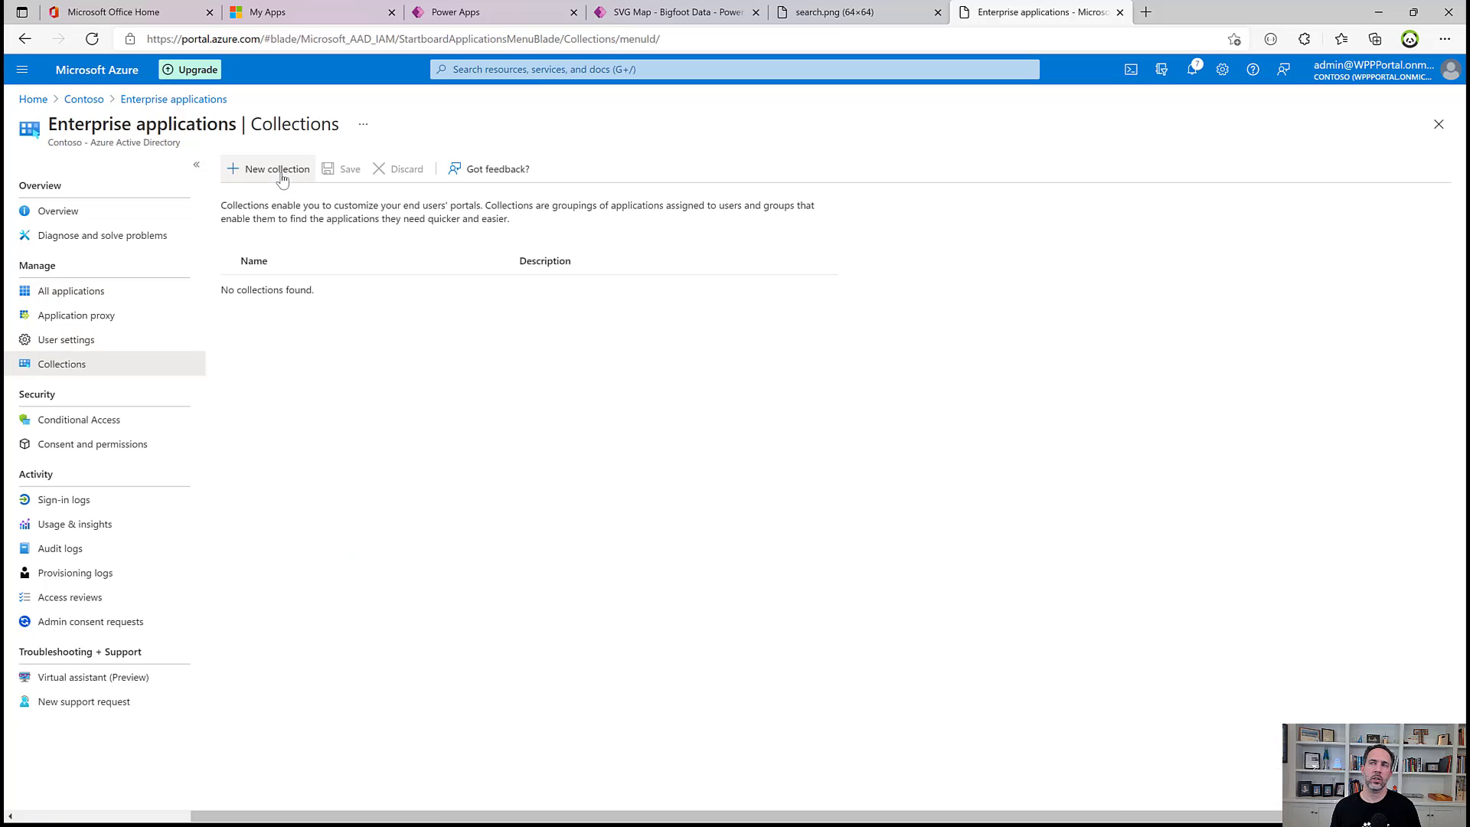
click(278, 168)
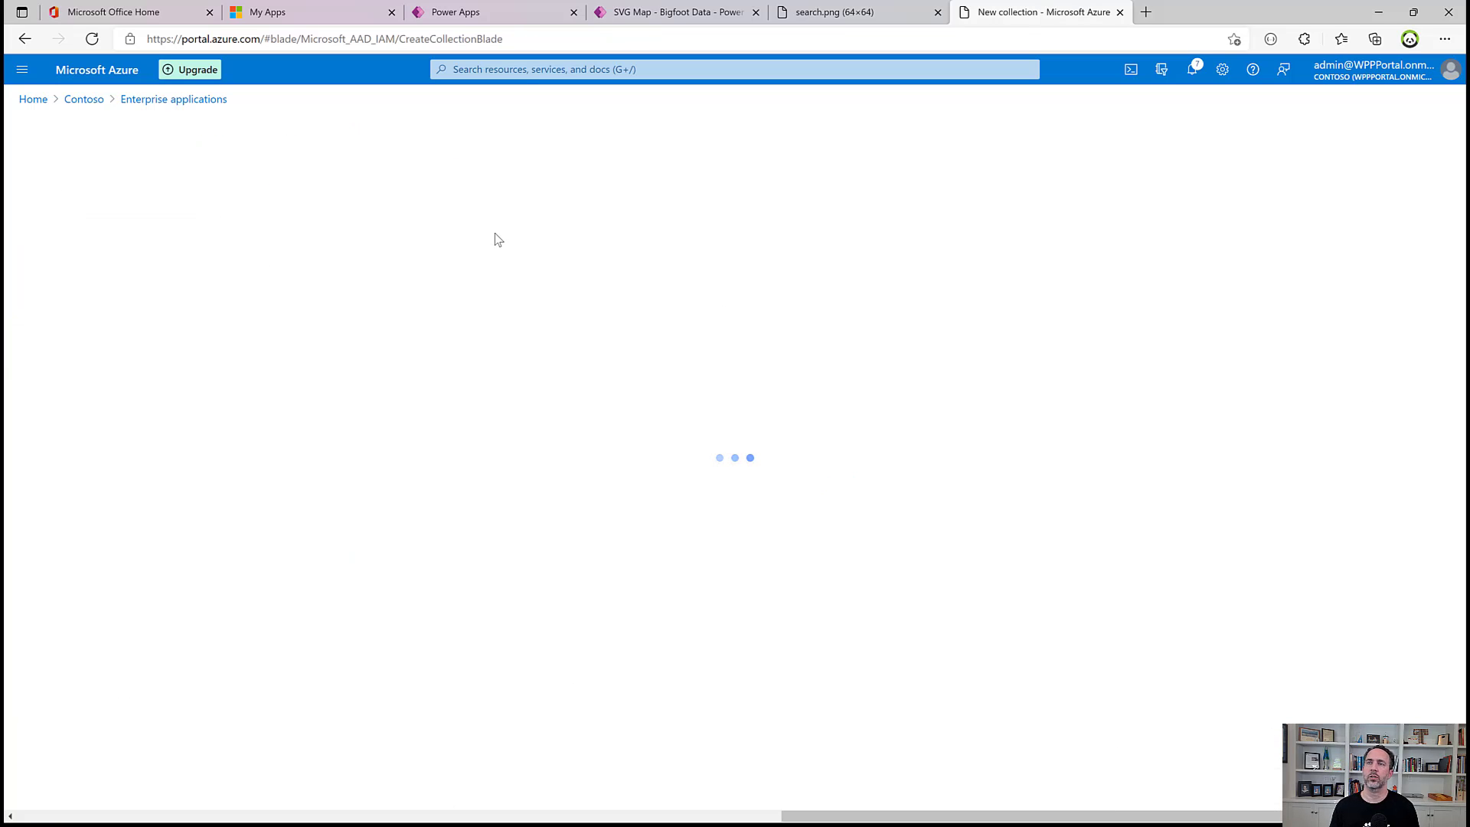
click(375, 323)
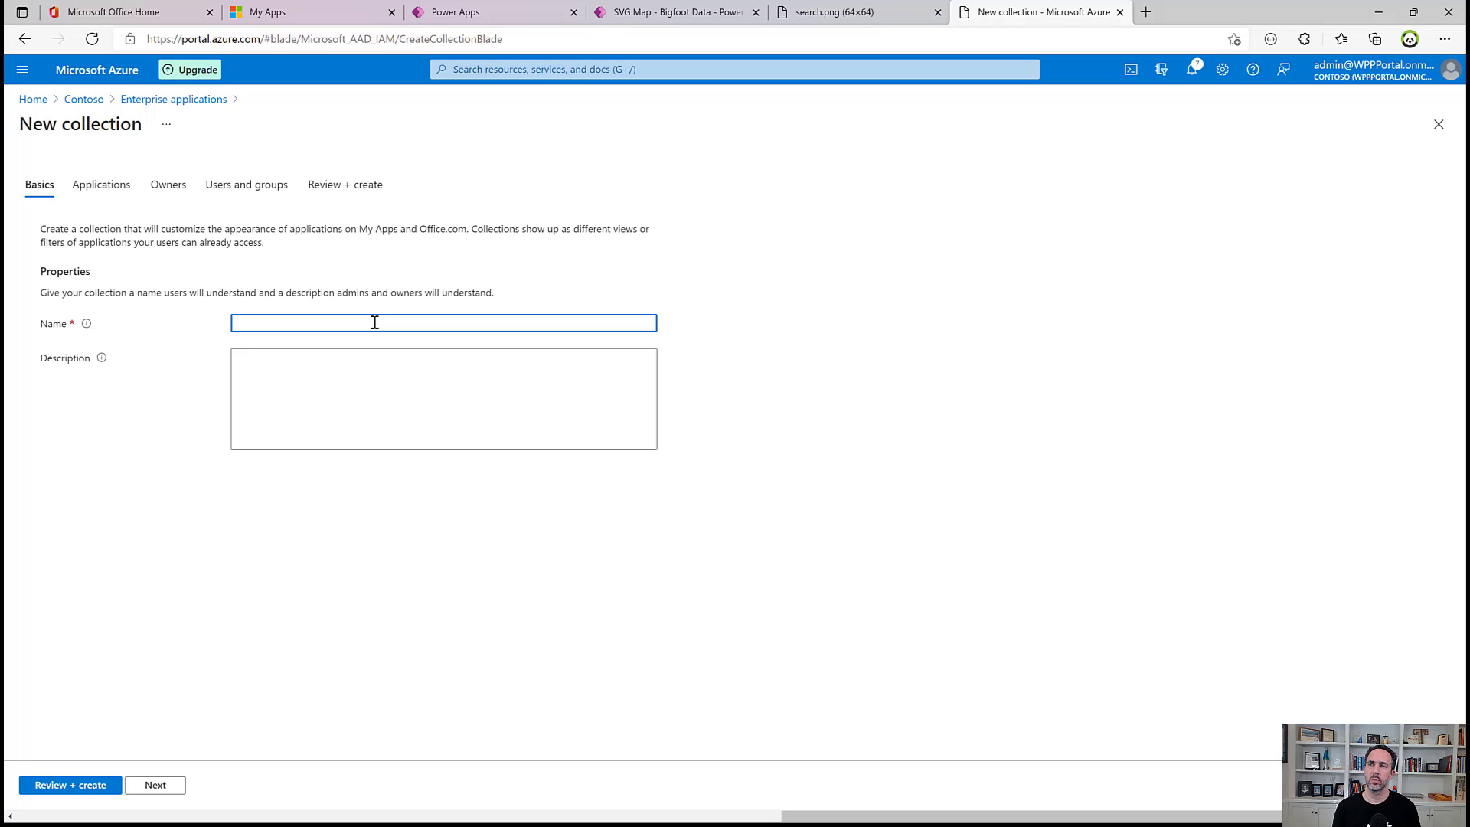
text(Power Apps)
key(Tab)
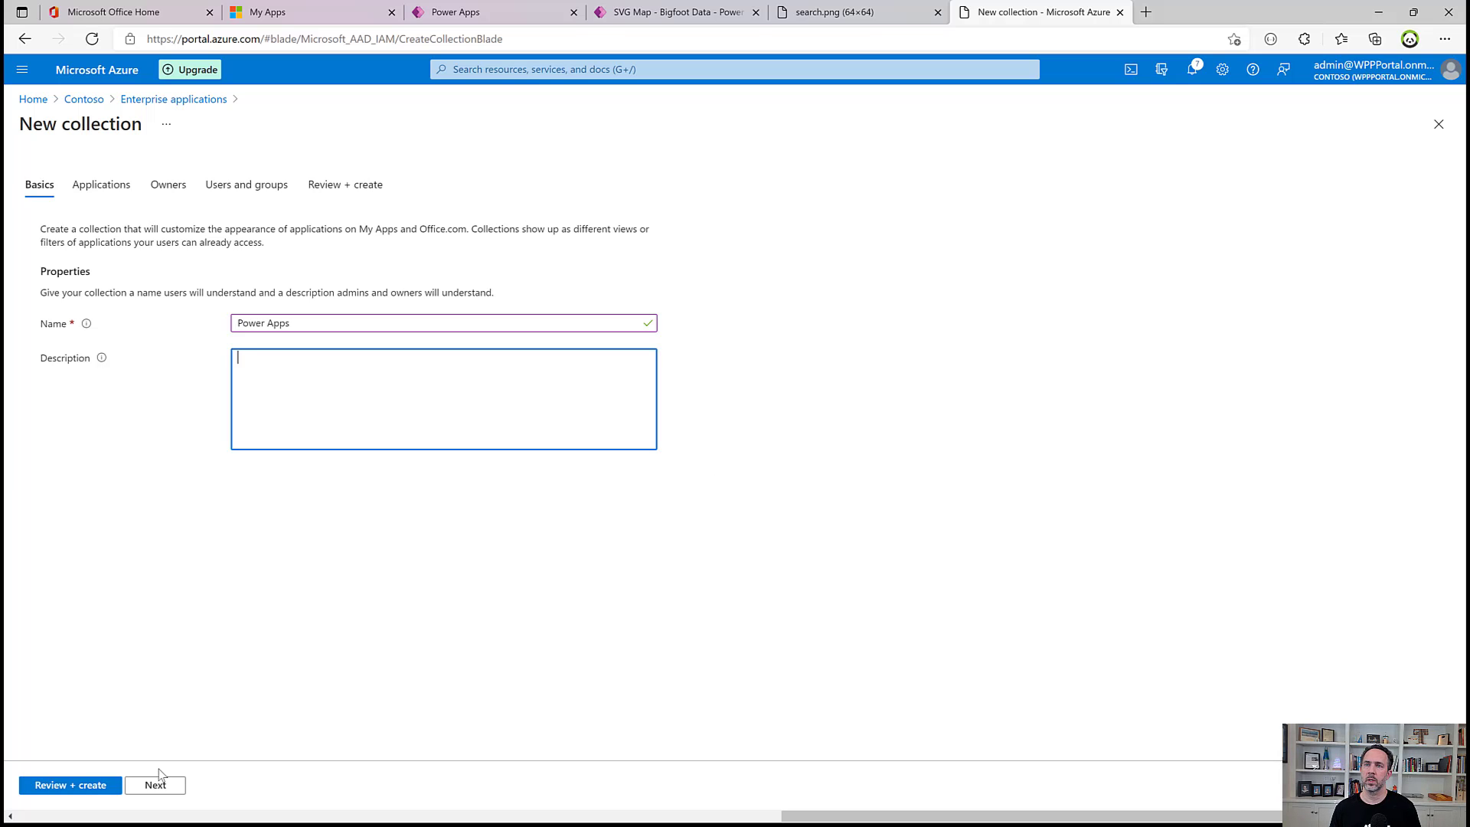
Add the Bigfoot Hunters app to the Power Apps collection
click(156, 787)
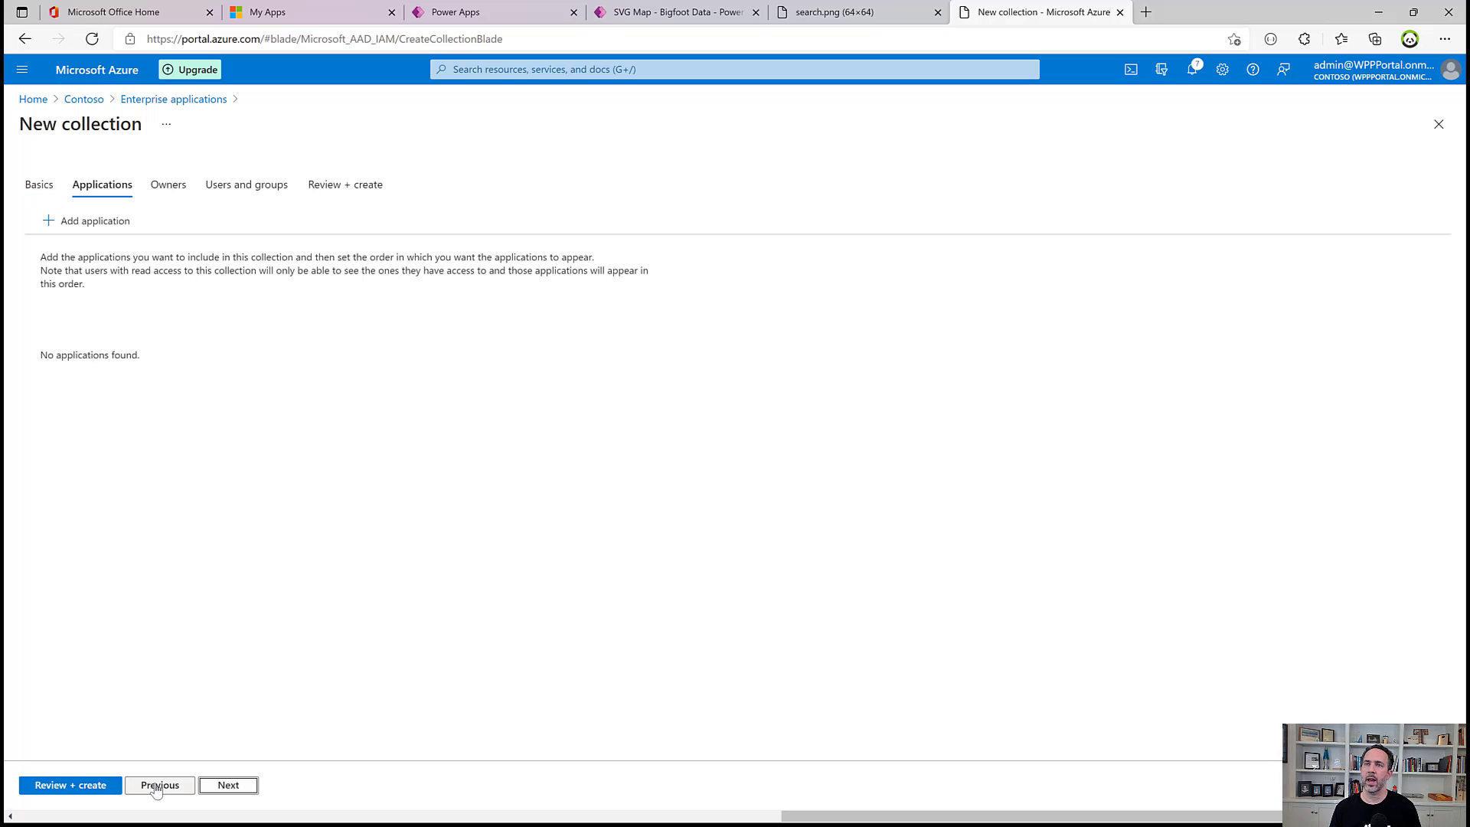
click(89, 224)
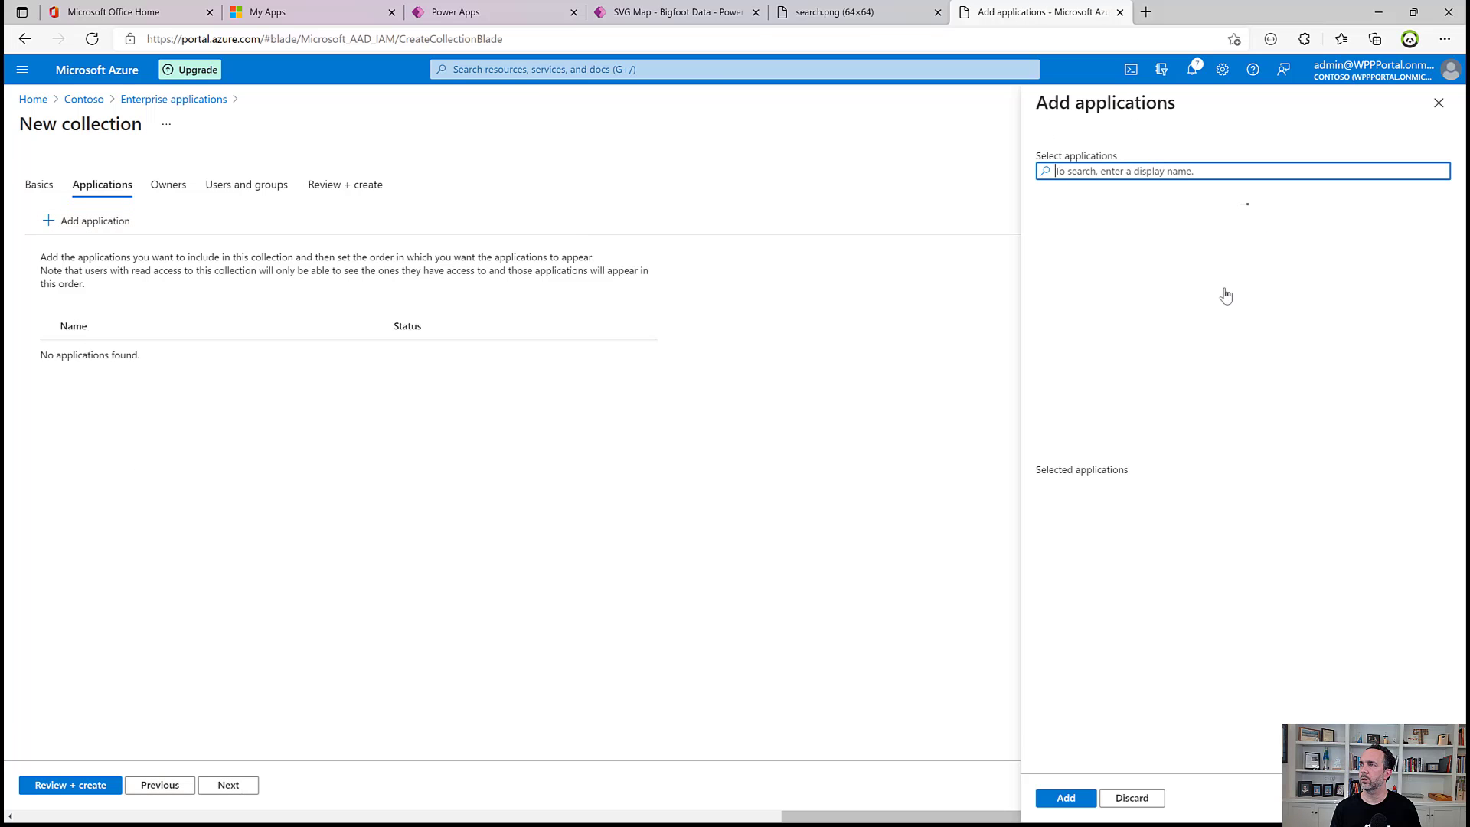
scroll(1218, 307, down, 10)
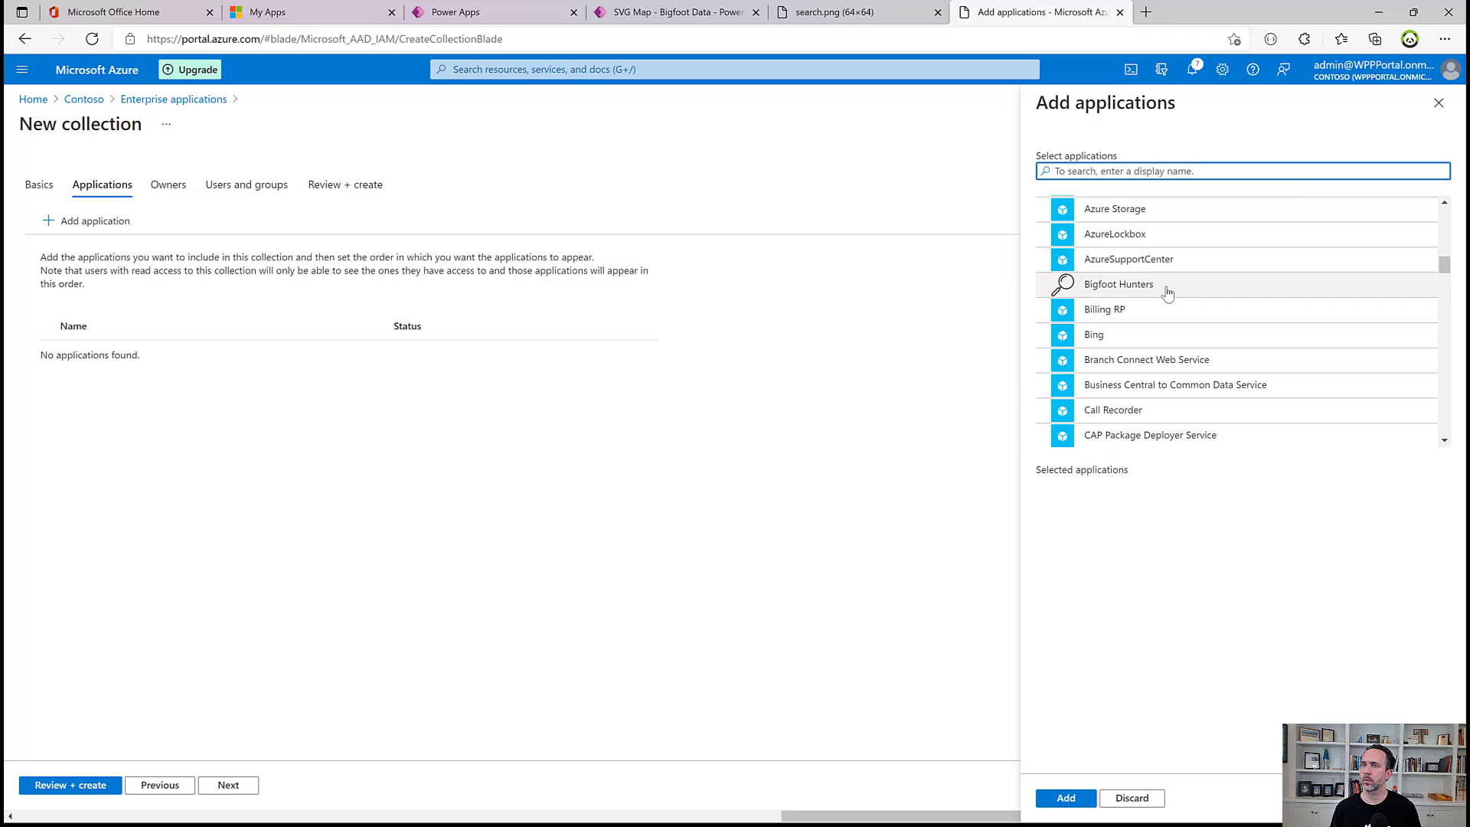
click(1118, 285)
click(1065, 798)
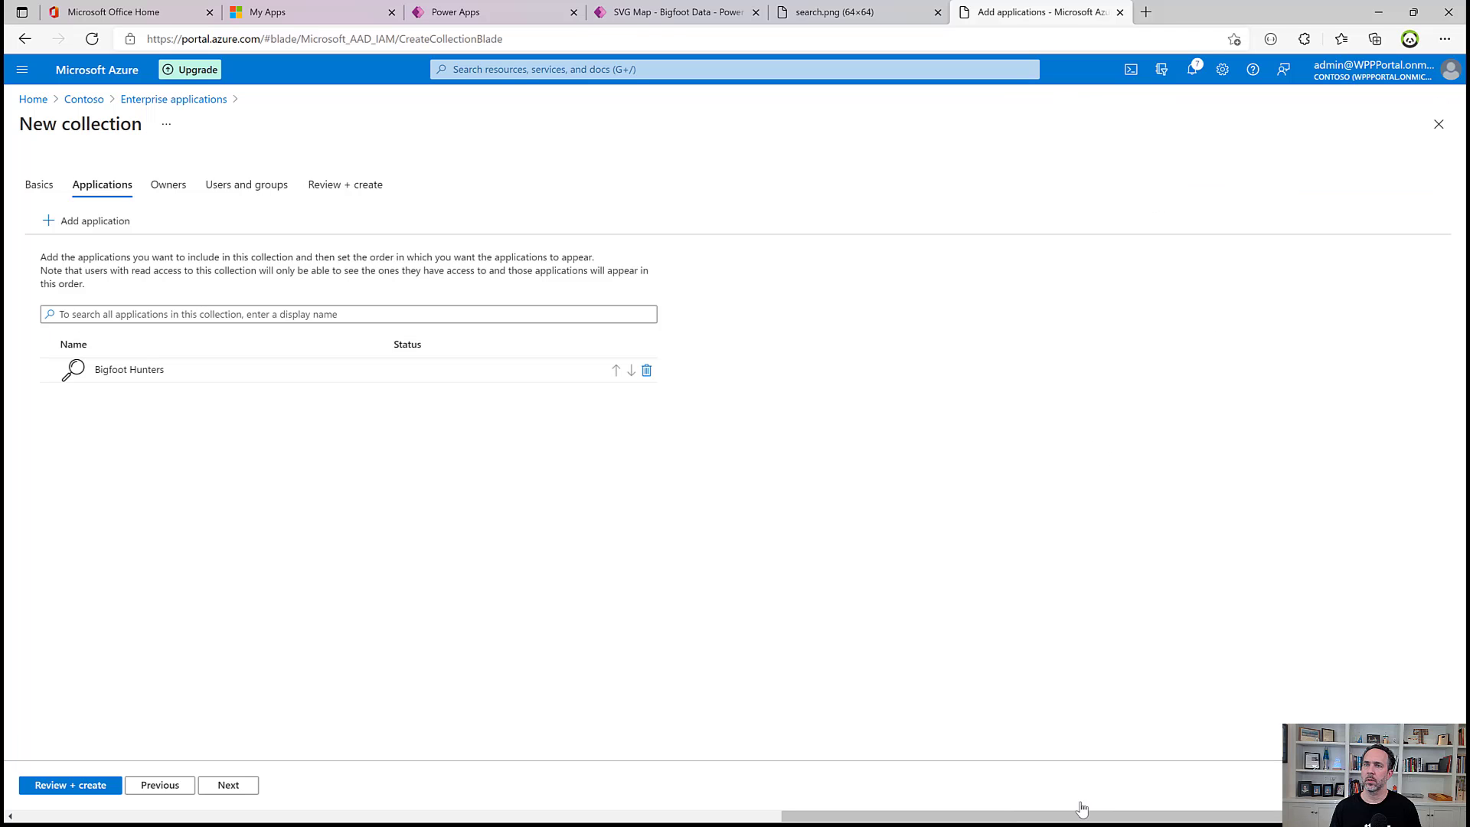
Skip owners, assign the Bigfoot Hunters group, then review and create the collection
click(227, 788)
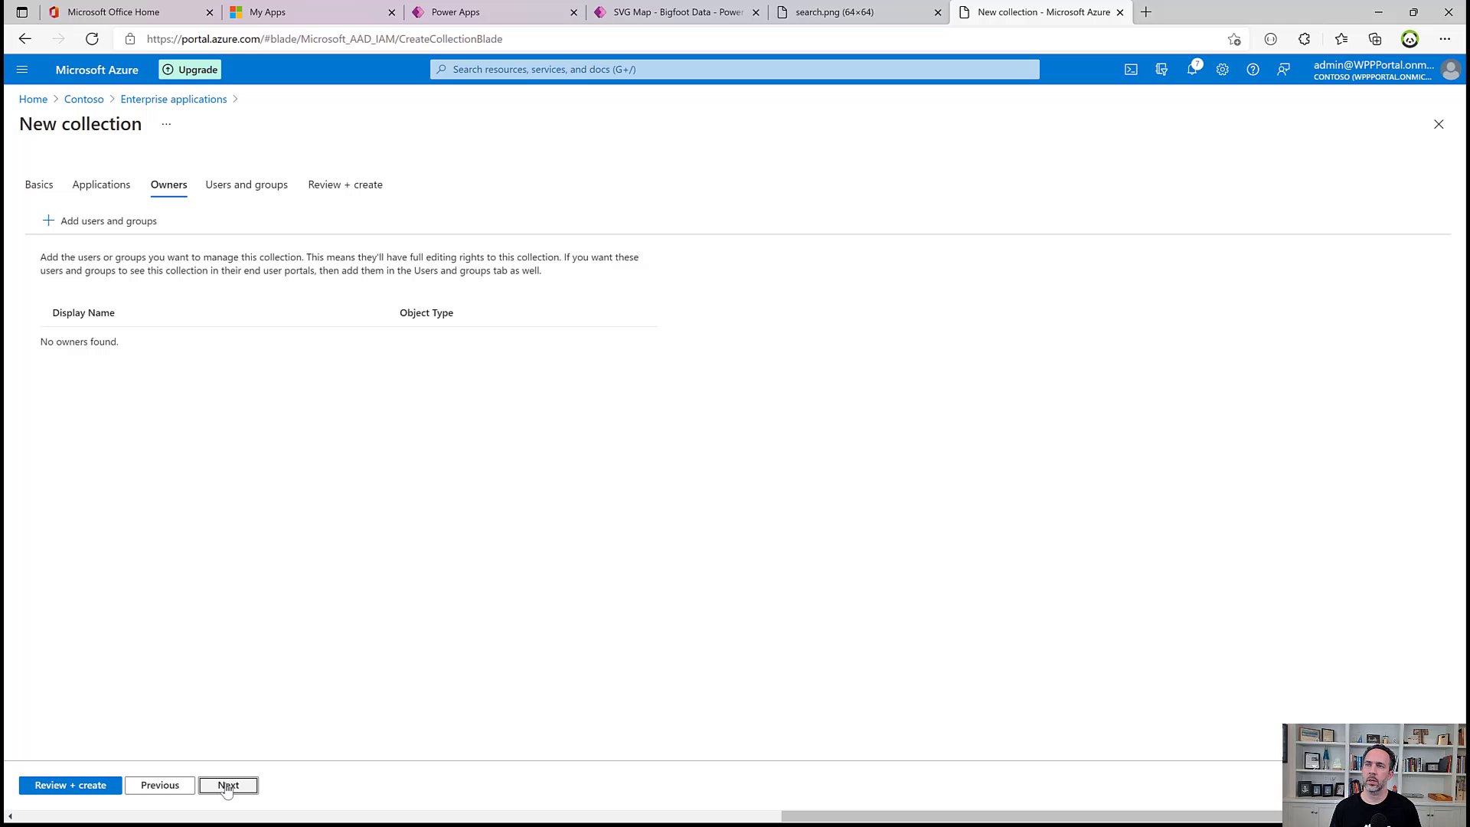
click(227, 786)
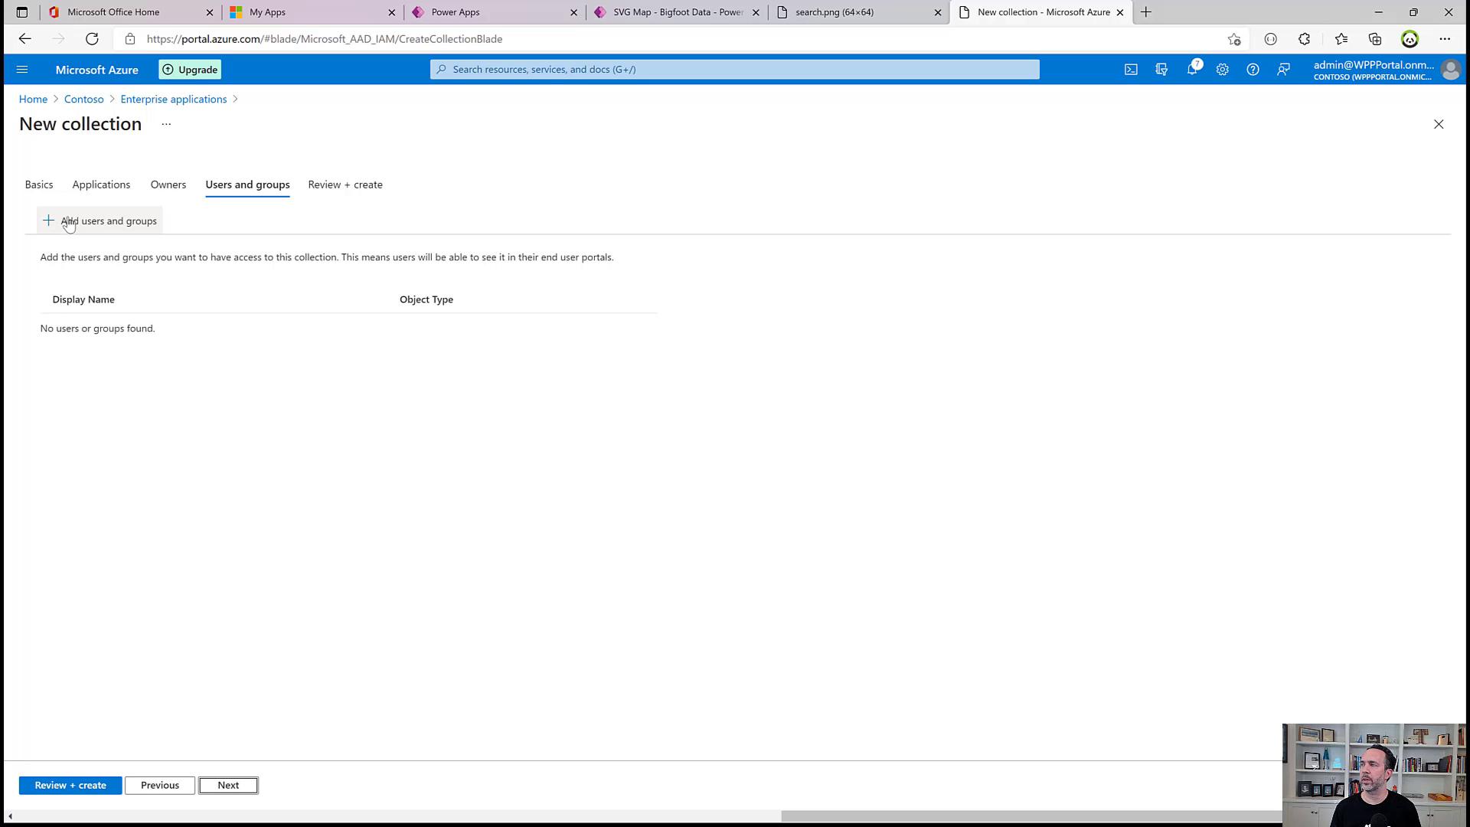
click(73, 223)
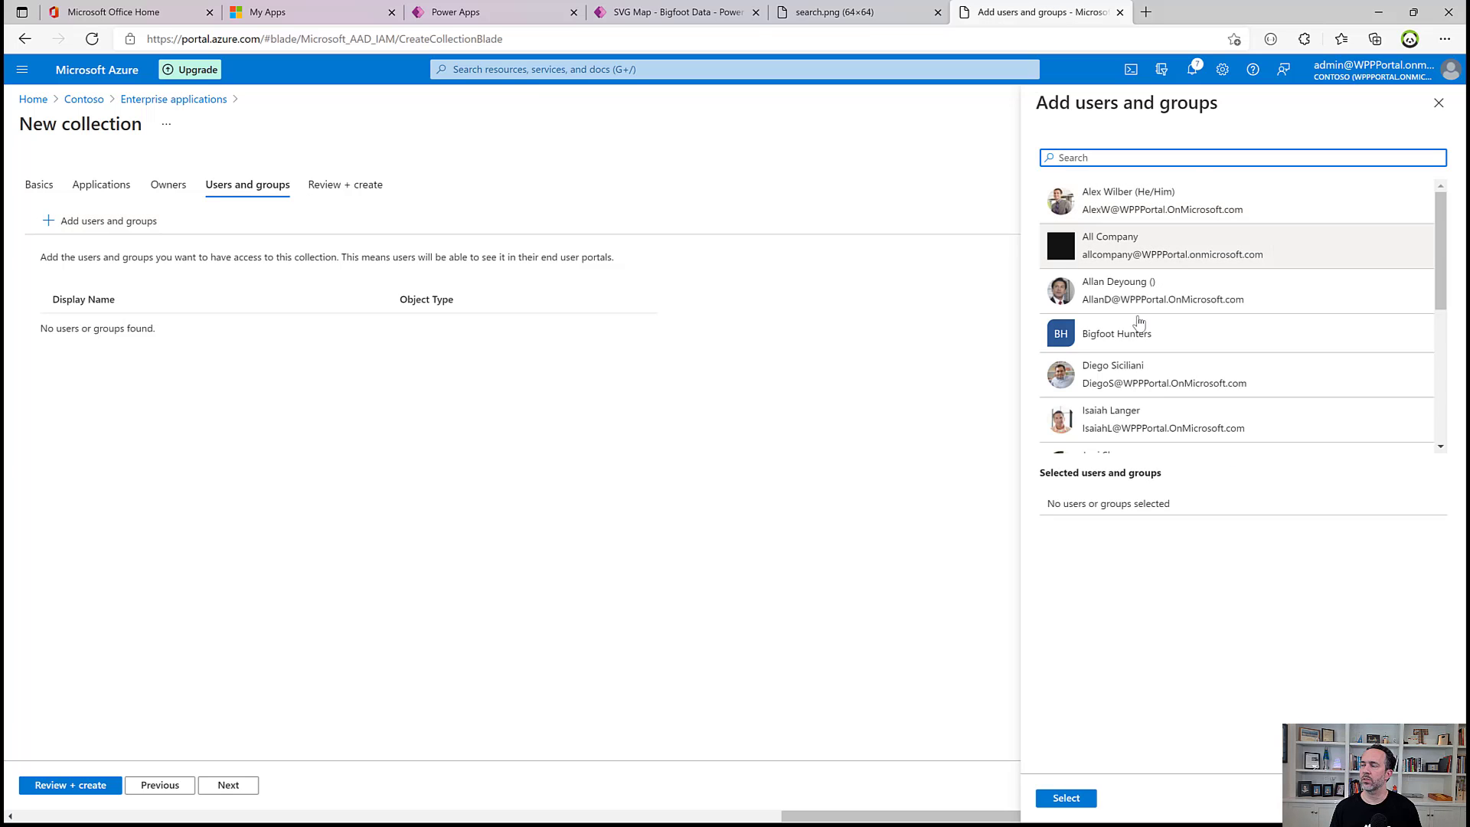
click(1116, 333)
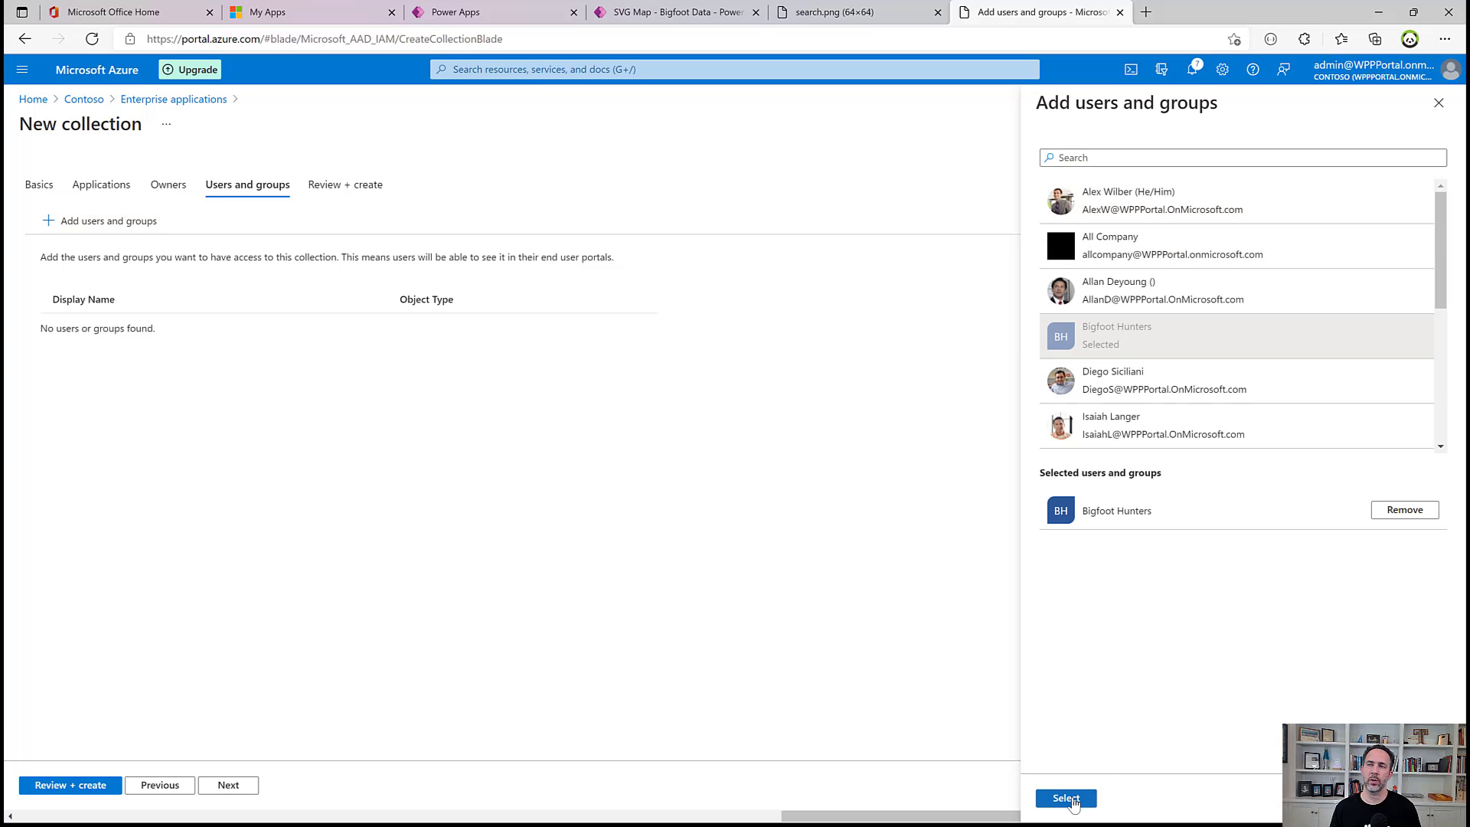
click(1066, 797)
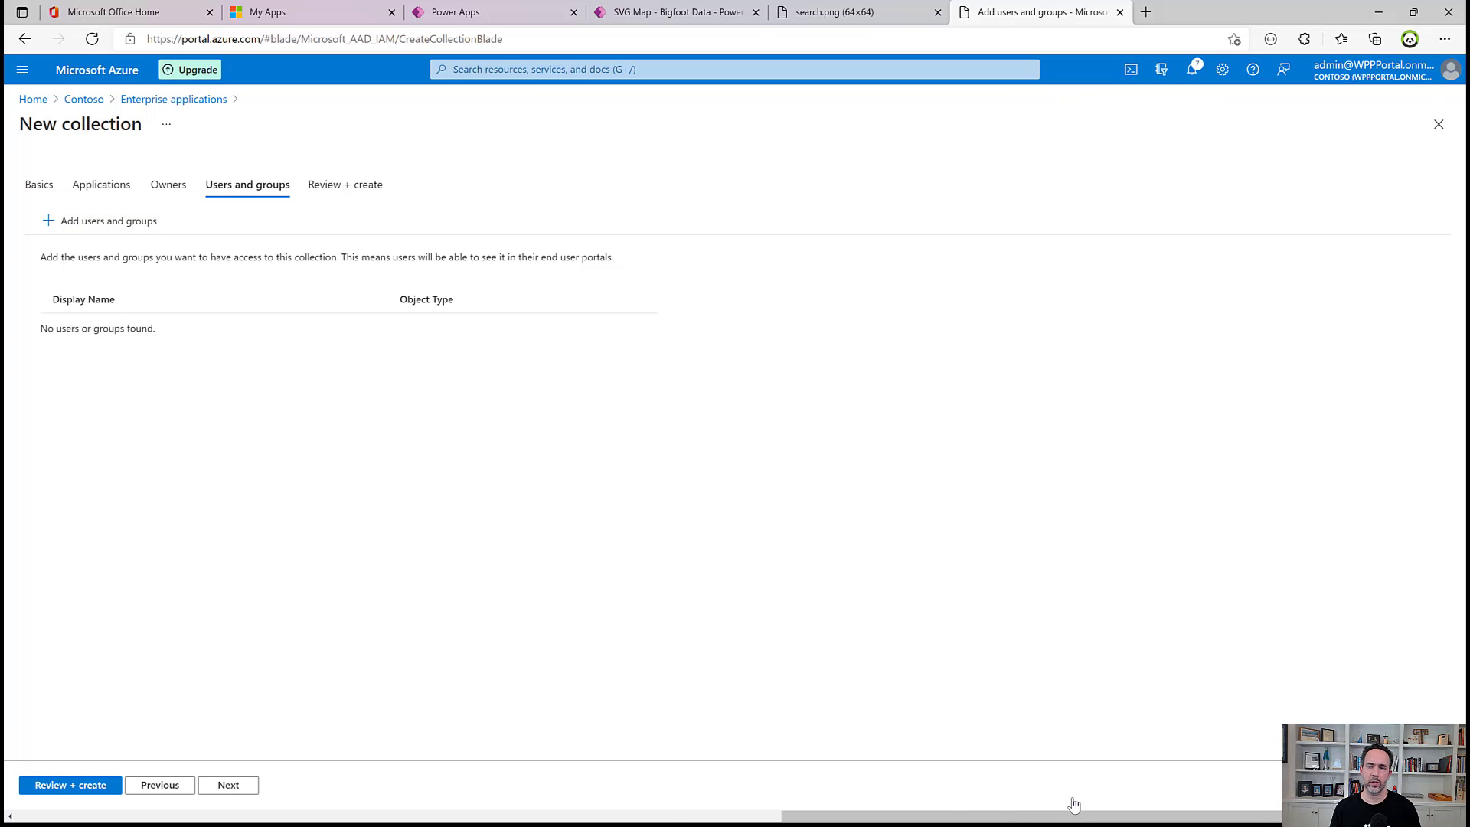
click(228, 786)
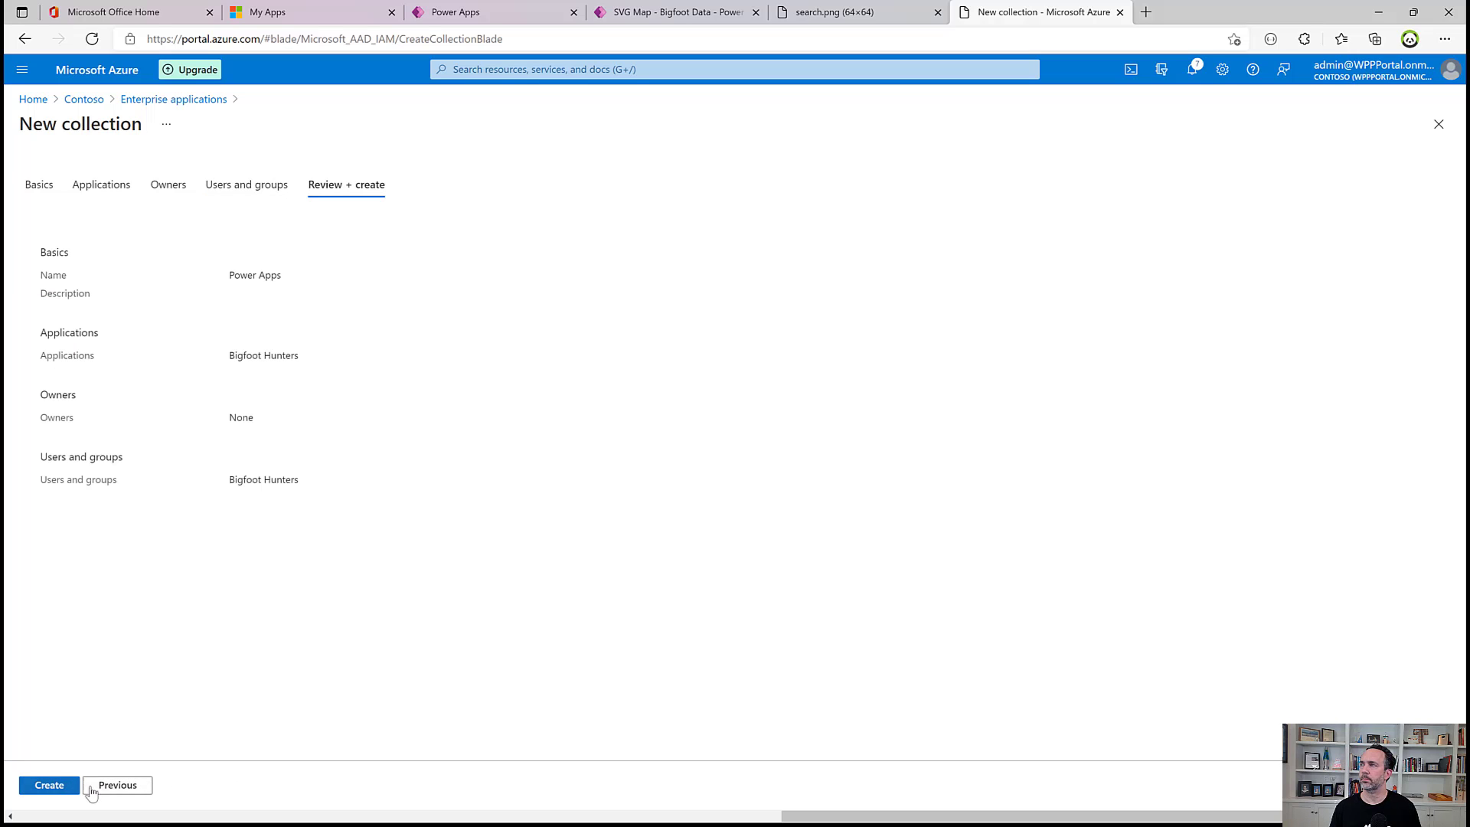
click(60, 788)
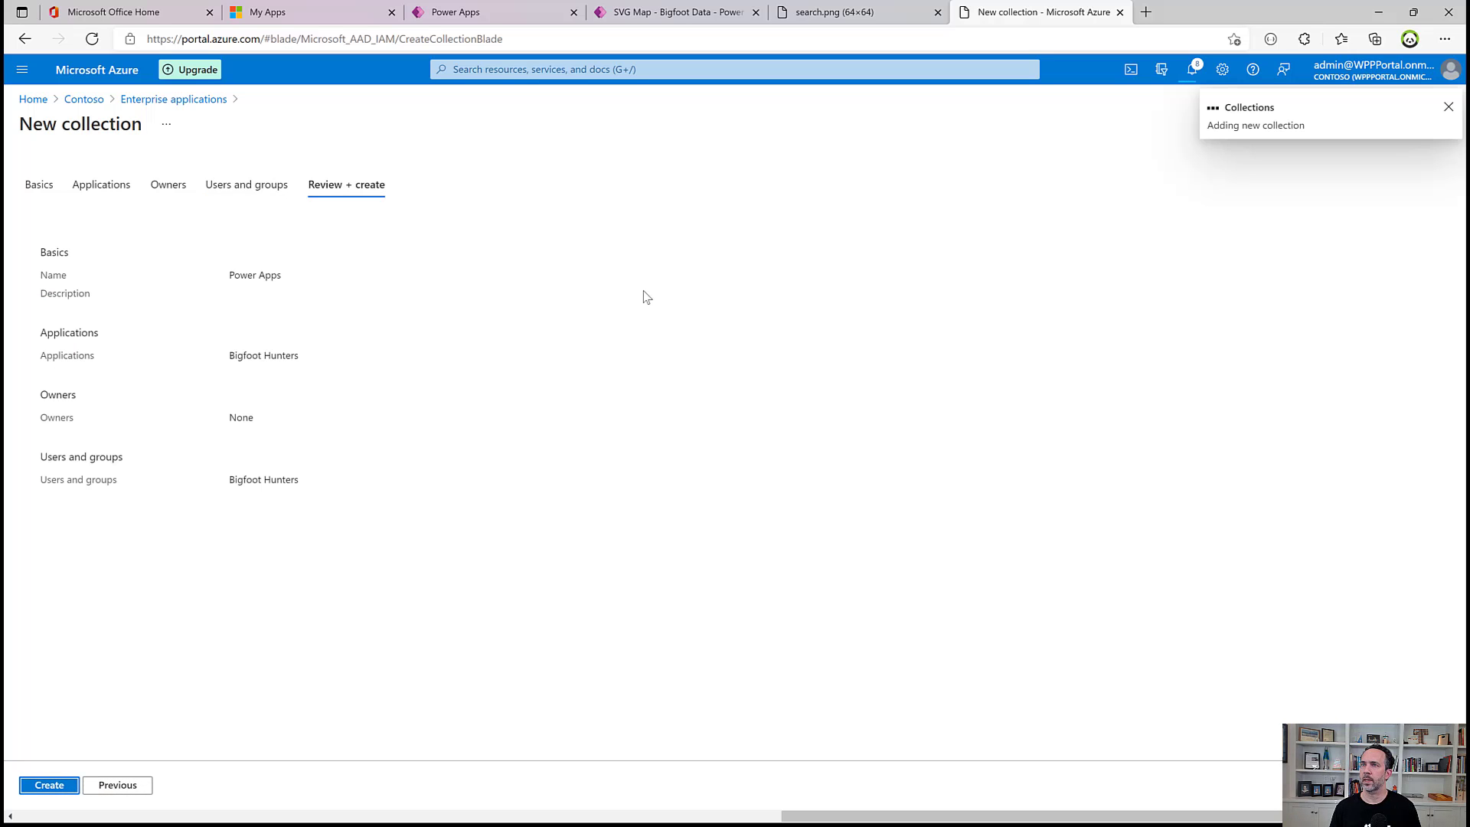
Refresh My Apps and view the new Power Apps collection showing only Bigfoot Hunters, then go to Office's All apps page
click(318, 10)
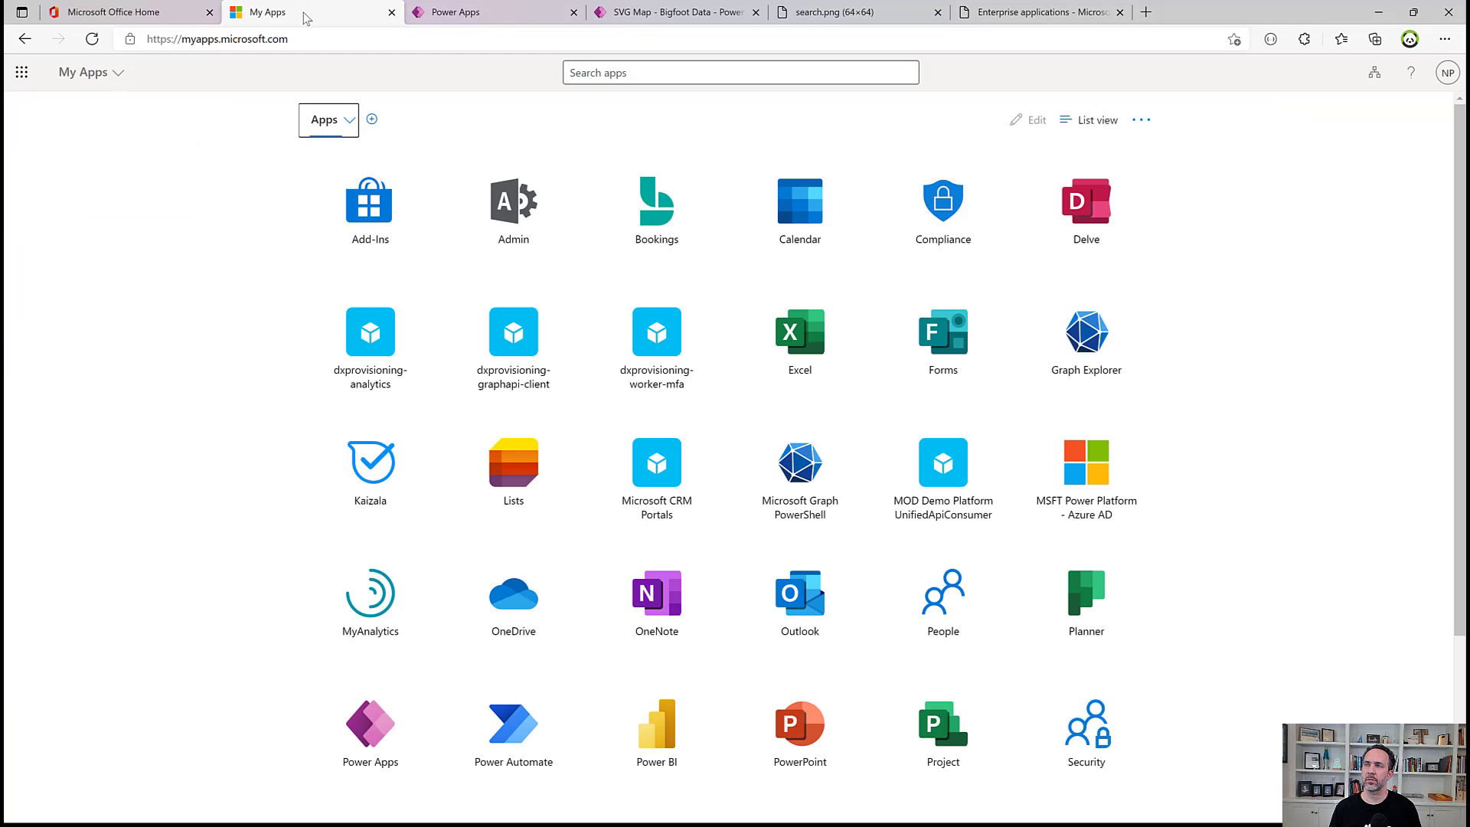
click(92, 39)
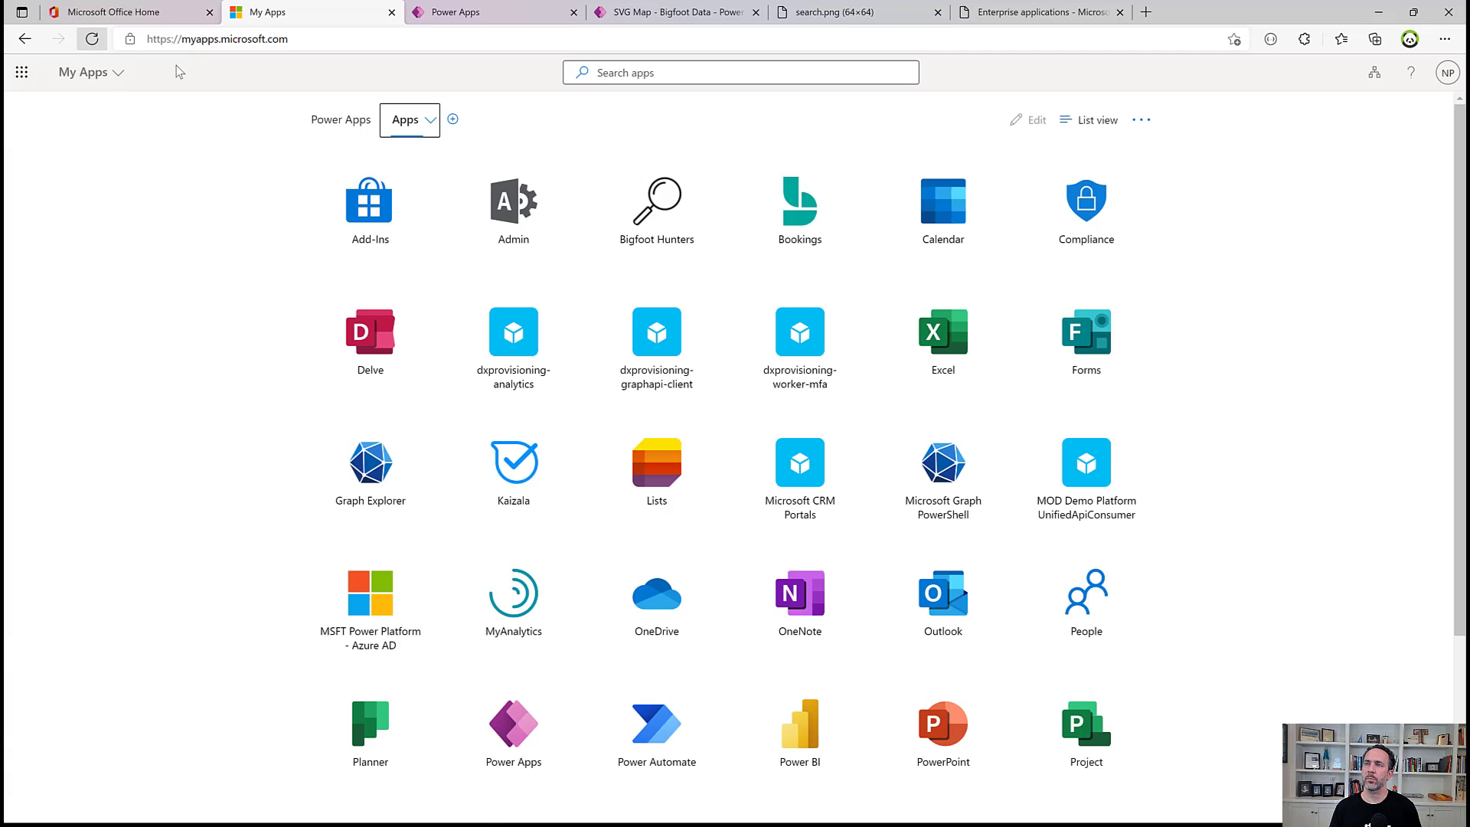
click(342, 121)
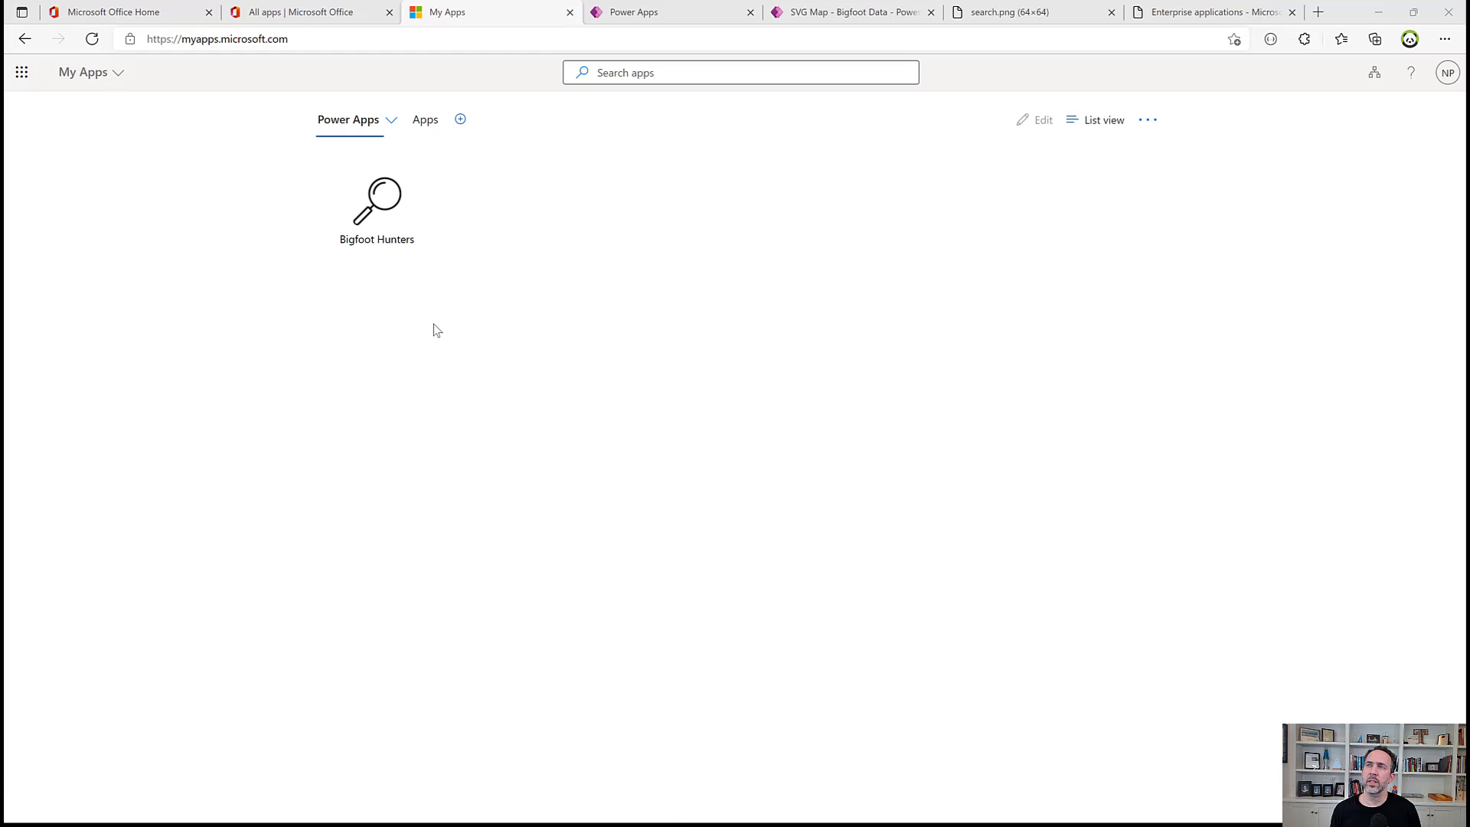
click(277, 14)
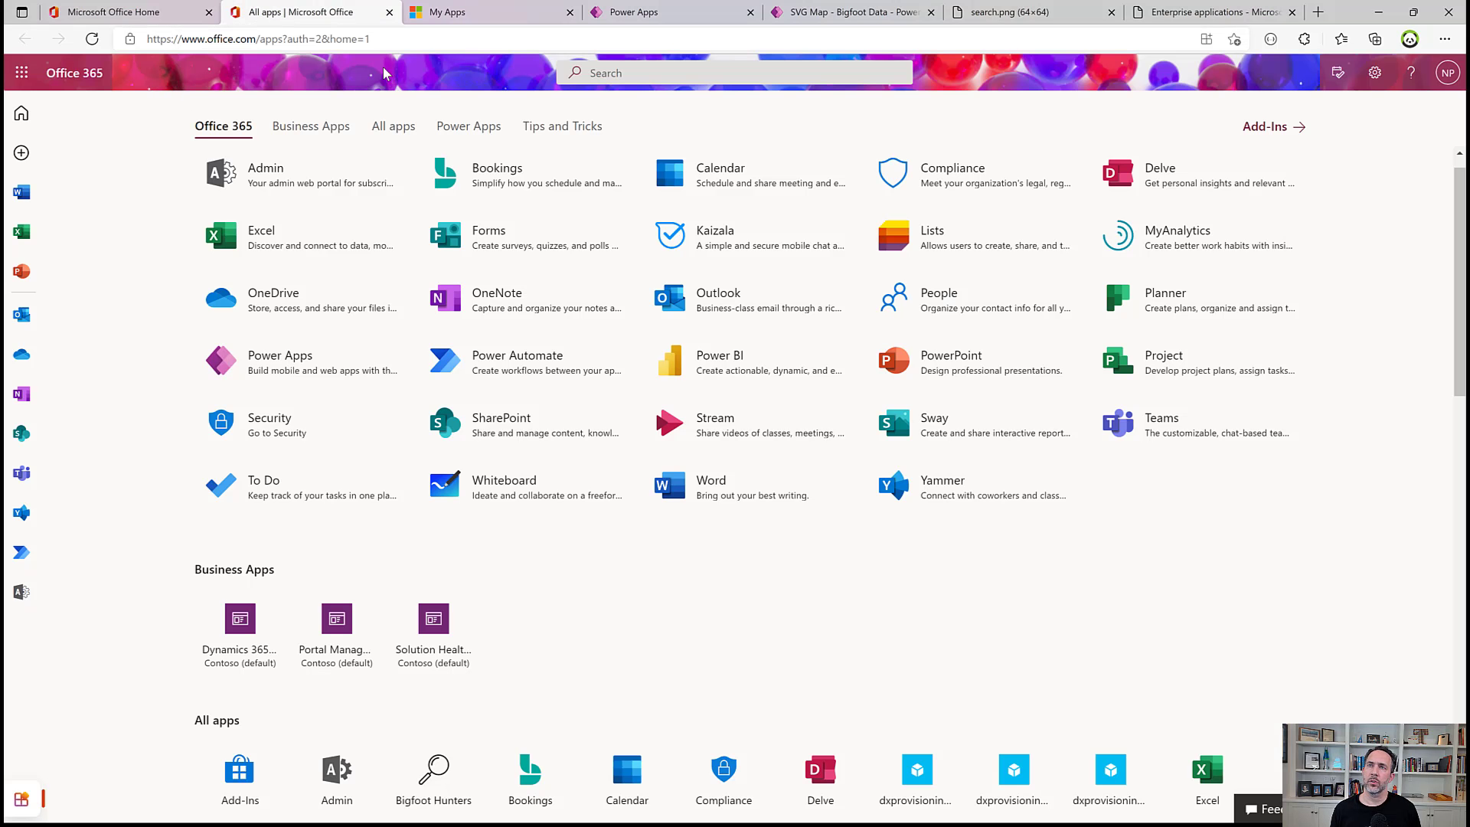
Open the Office.com app launcher and go to All apps to see the Power Apps section with Bigfoot Hunters
click(21, 74)
click(46, 392)
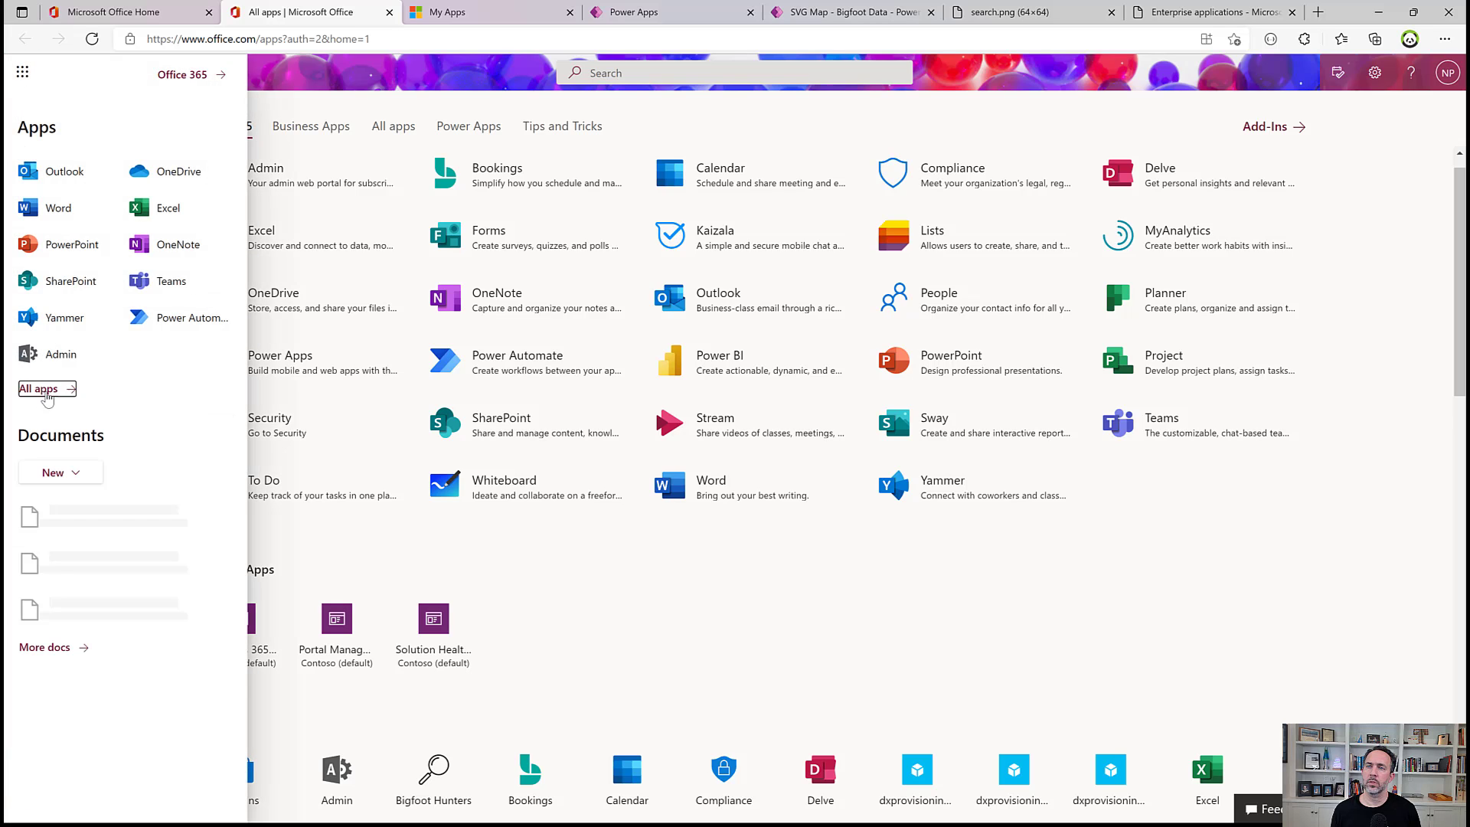